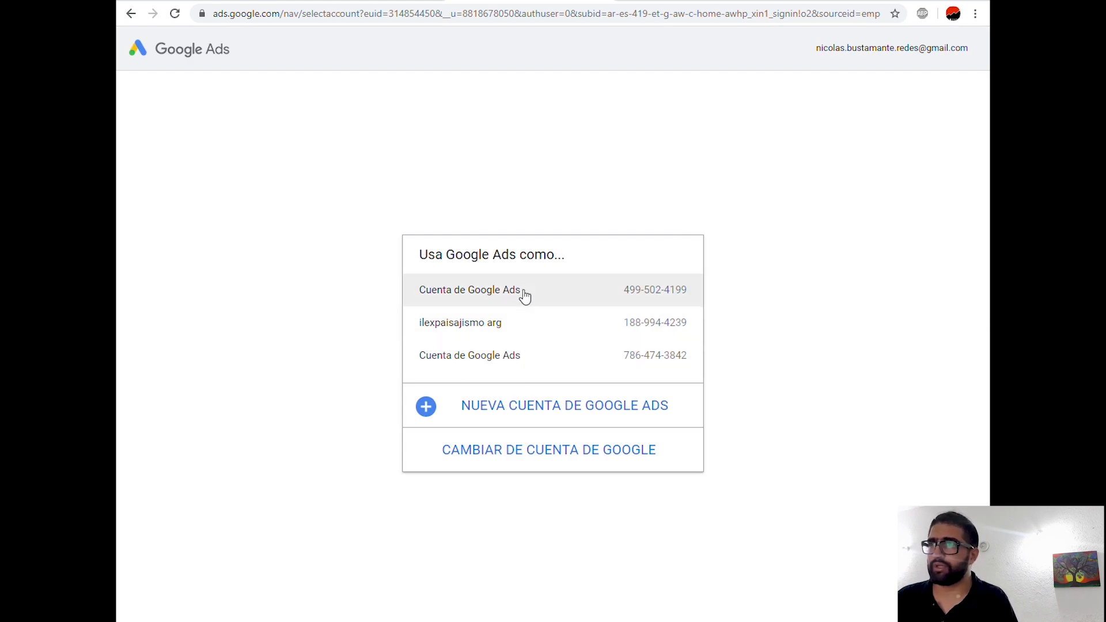
Open the first listed Google Ads account and check the date range options of its overview.
click(524, 296)
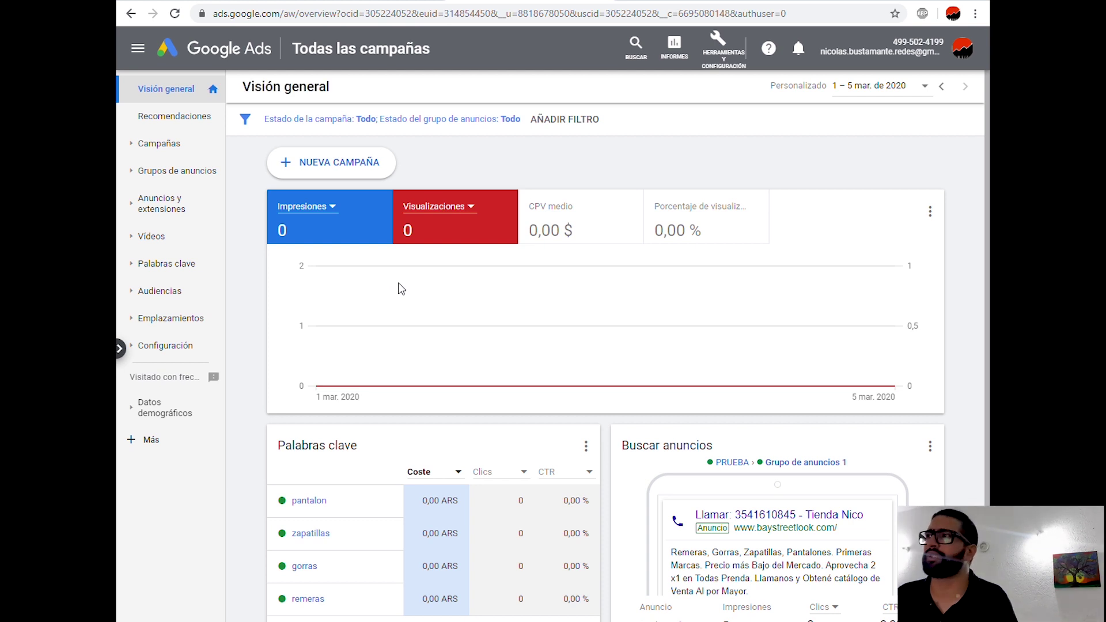
click(794, 88)
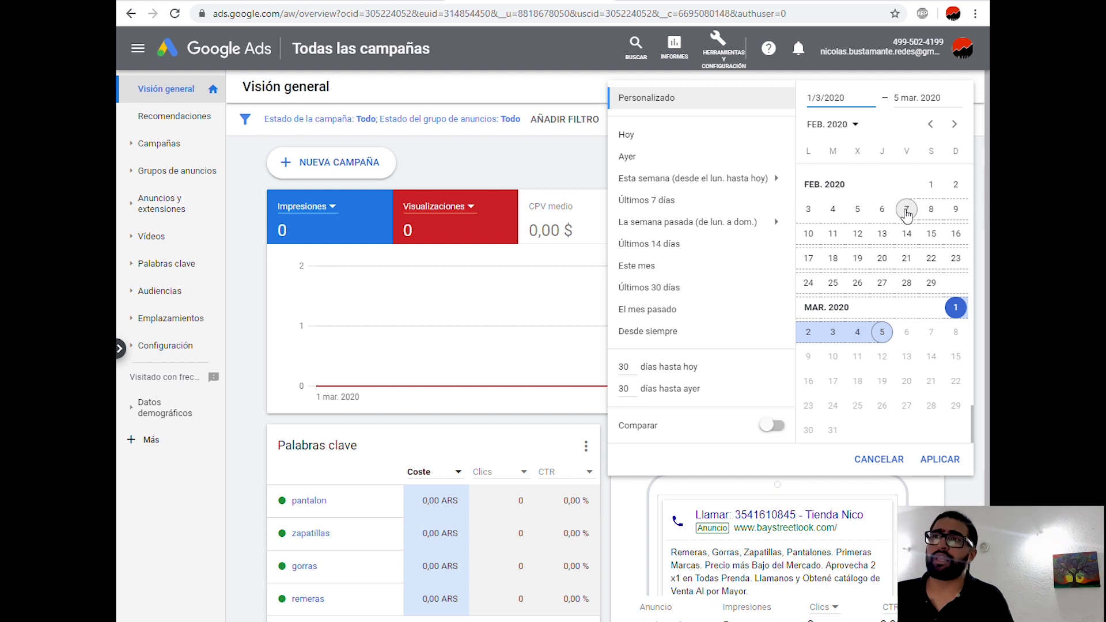
click(553, 170)
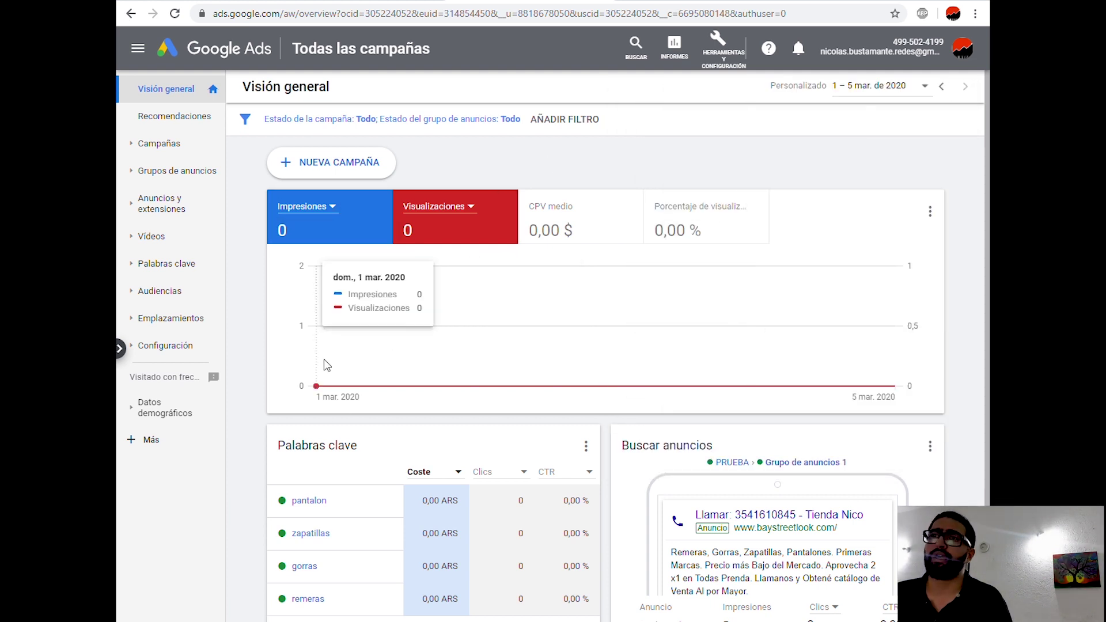
Remove Visualizaciones from the overview chart and plot the Porcentaje de visualización metric alongside Impresiones.
click(339, 210)
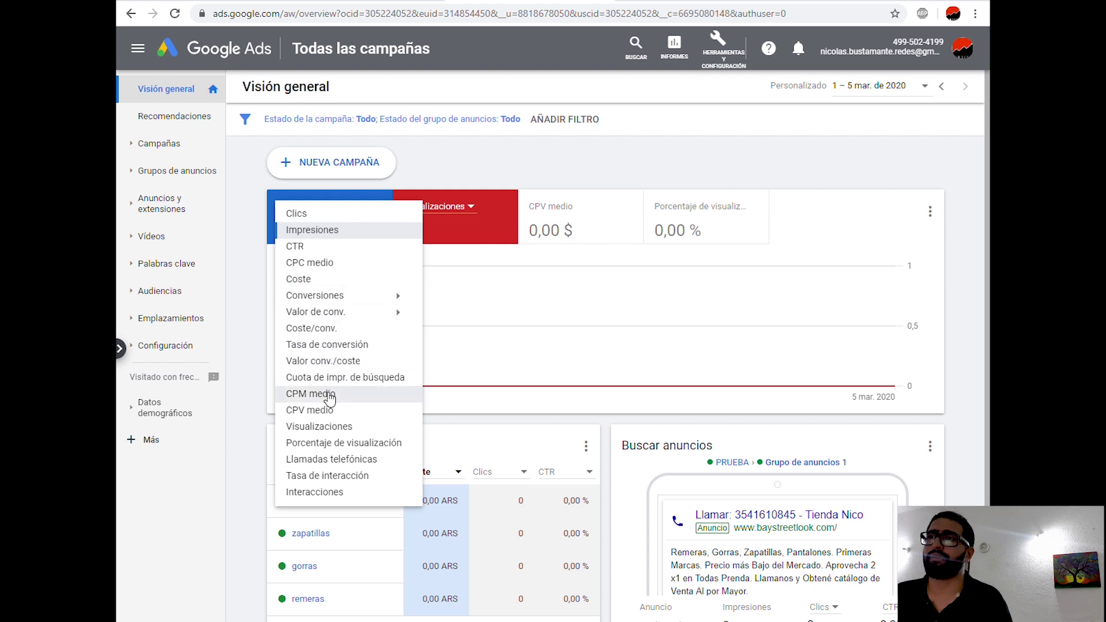
click(487, 222)
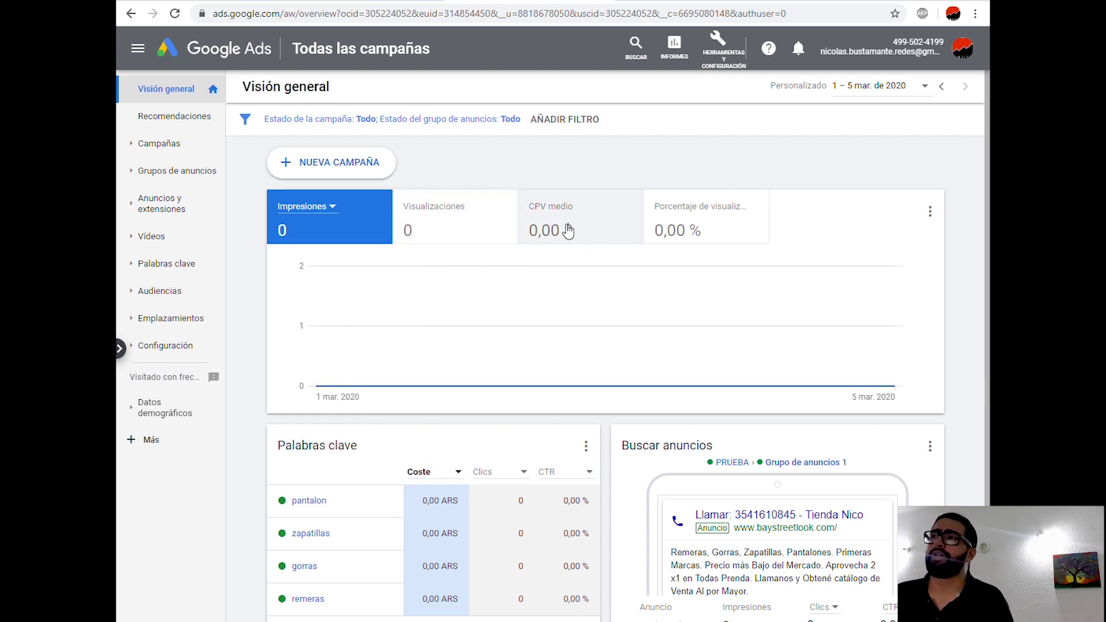
click(688, 230)
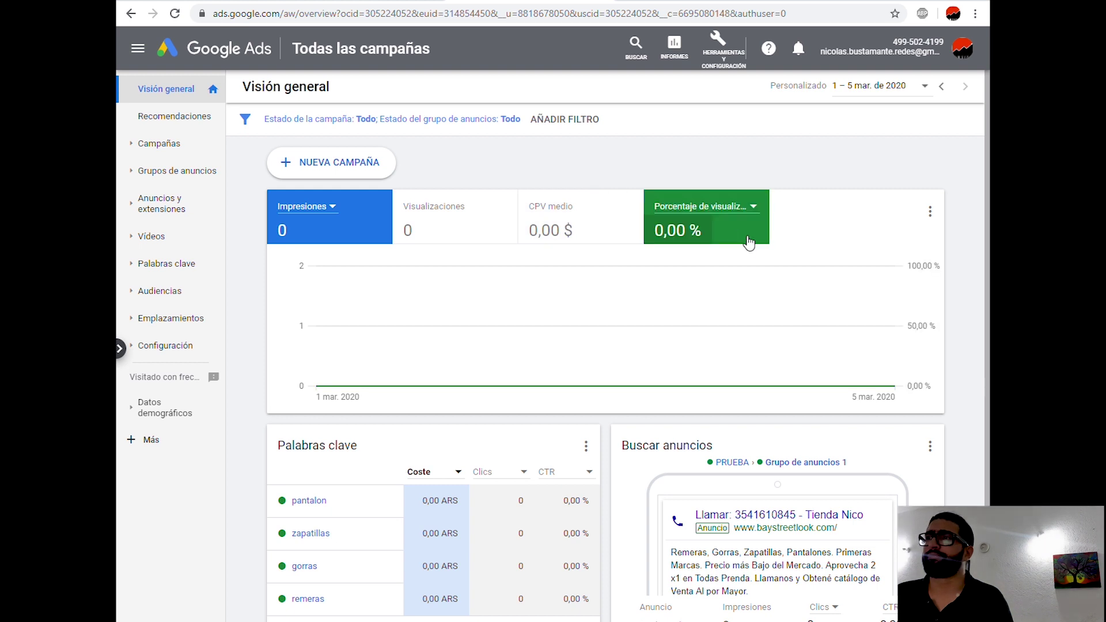
click(753, 207)
click(741, 156)
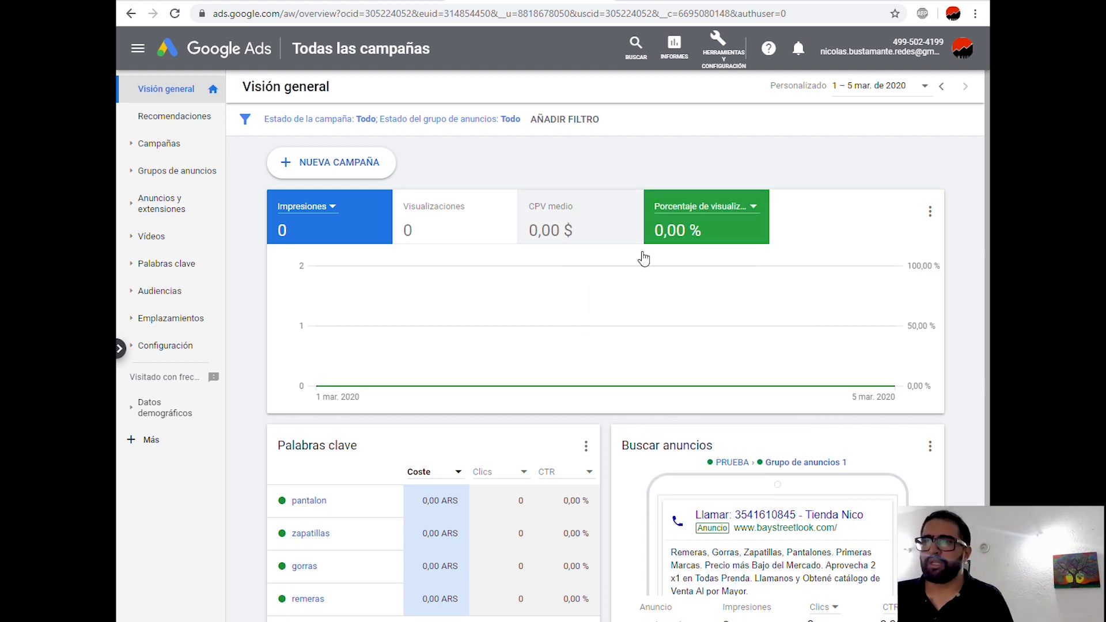
Pause the PRUEBA campaign in the account's campaign list.
scroll(545, 428, down, 3)
mouse_move(308, 453)
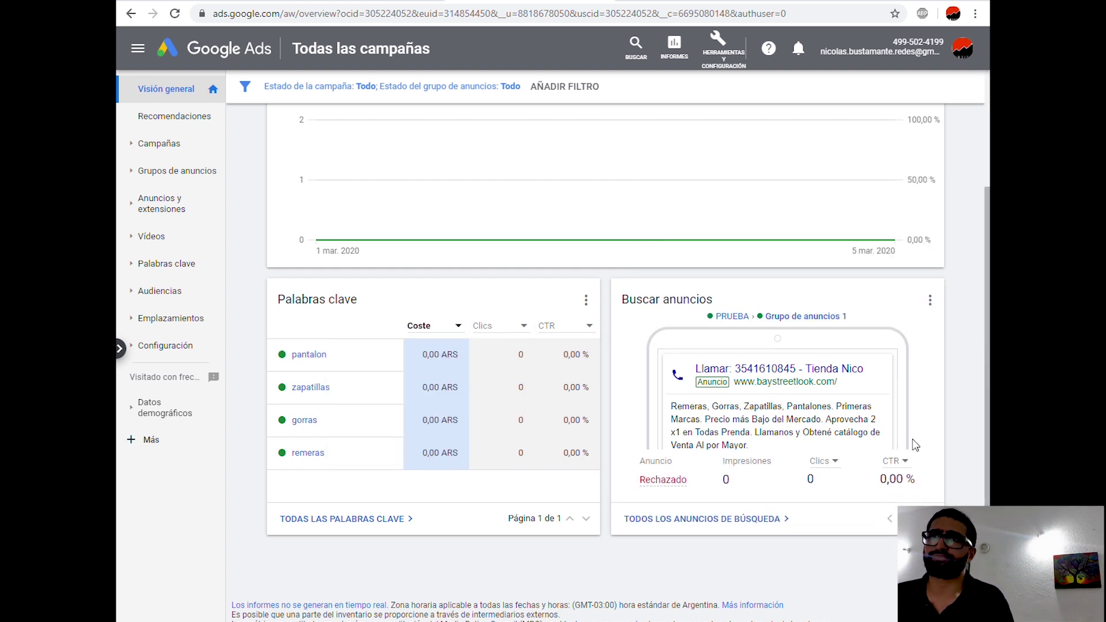
scroll(915, 461, up, 3)
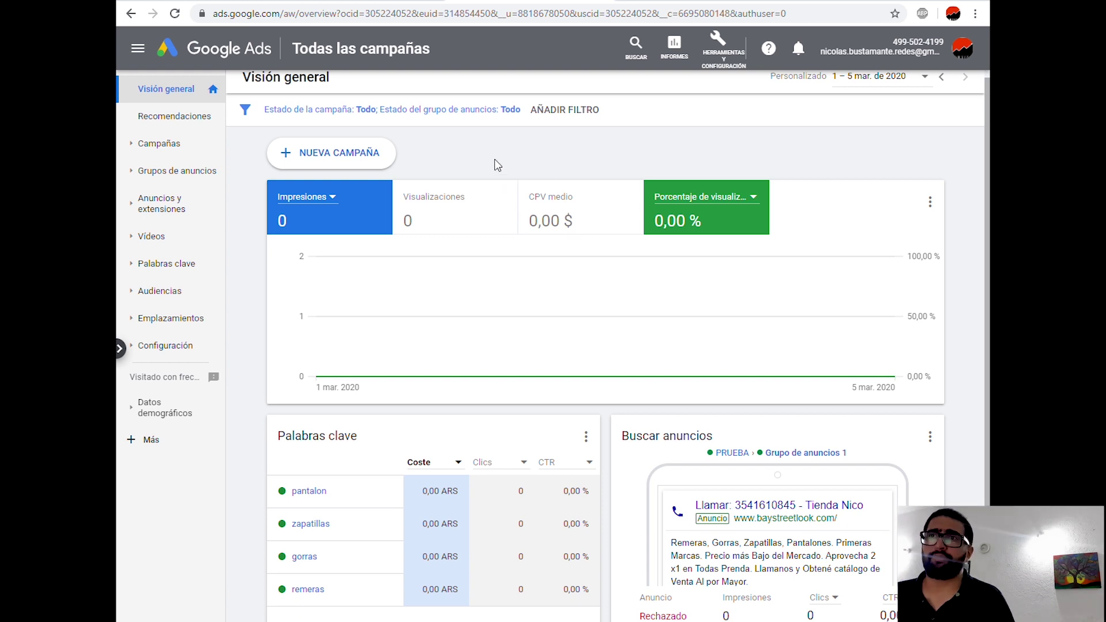
click(149, 147)
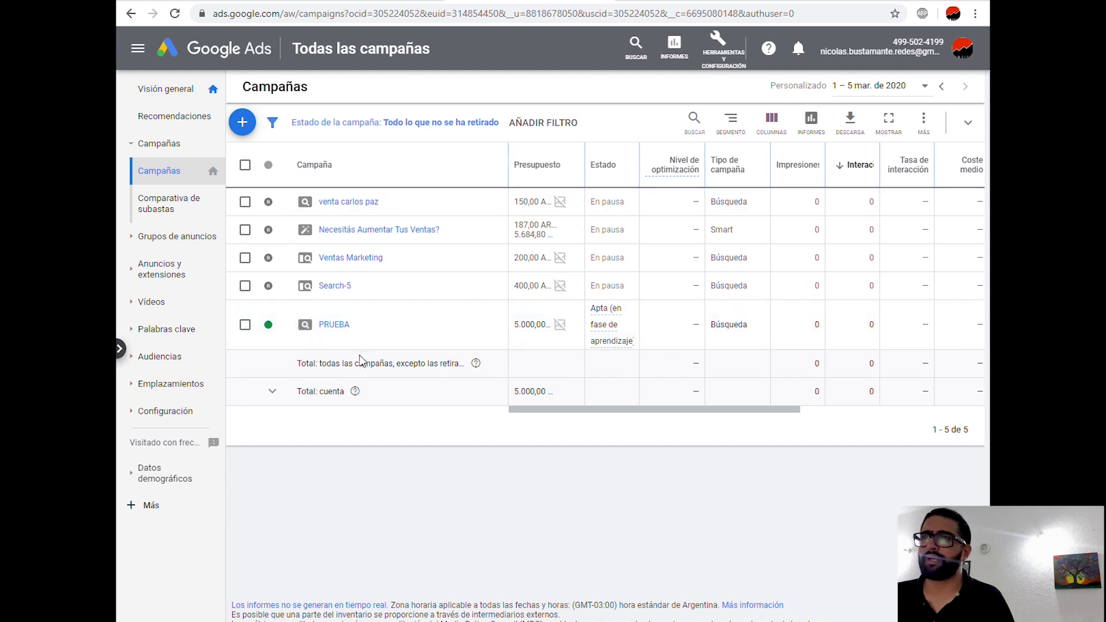
click(269, 325)
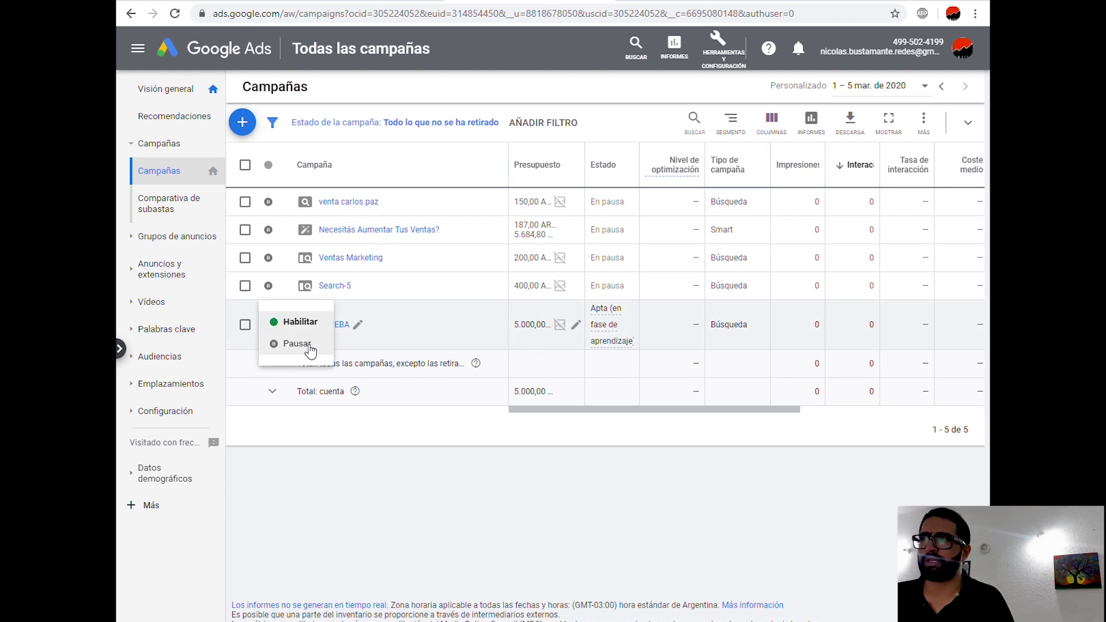
click(303, 348)
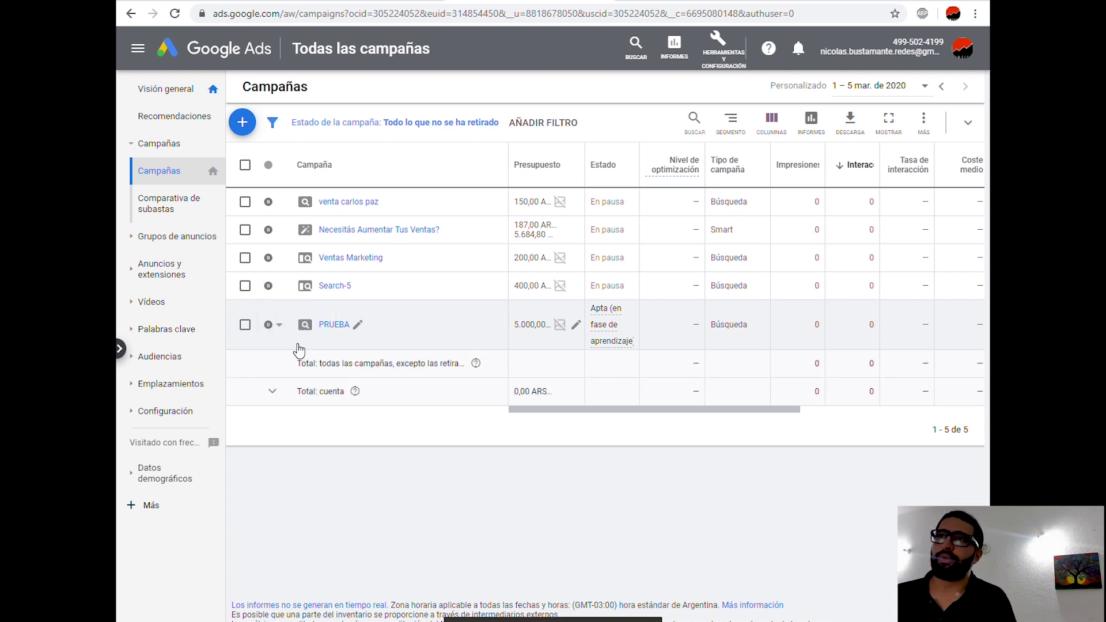
Start a new campaign and set its objective to Ventas.
click(243, 122)
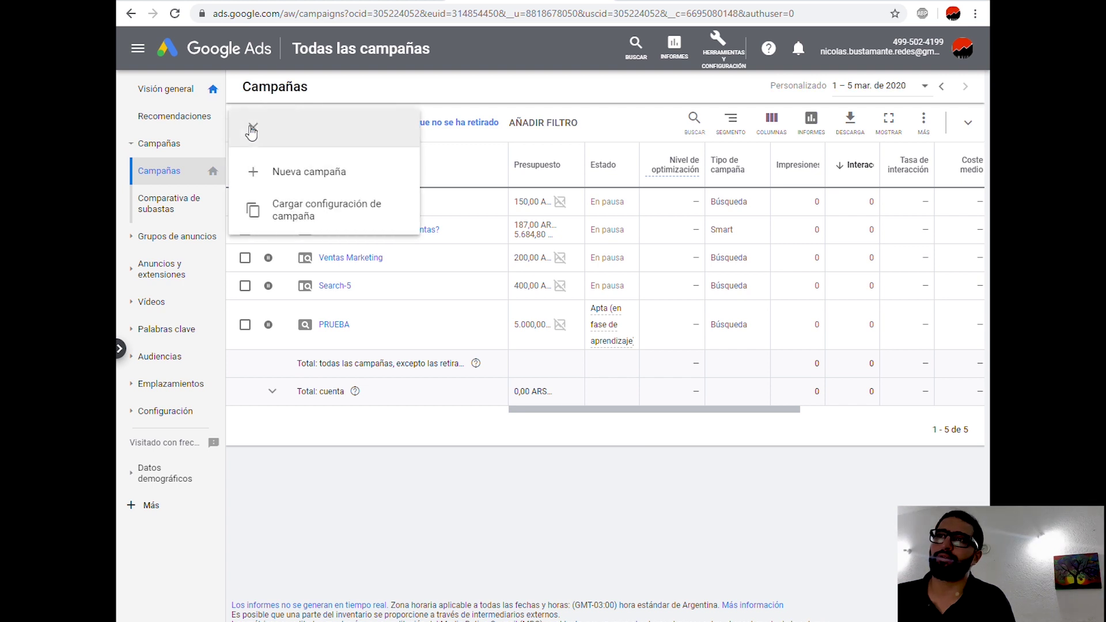
click(298, 174)
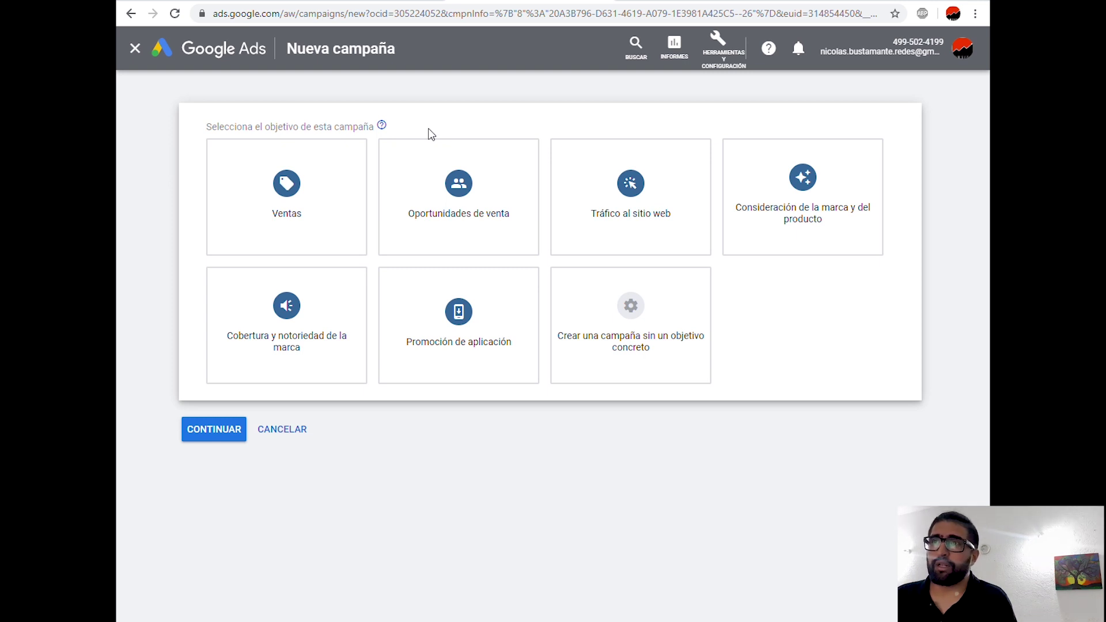
mouse_move(350, 185)
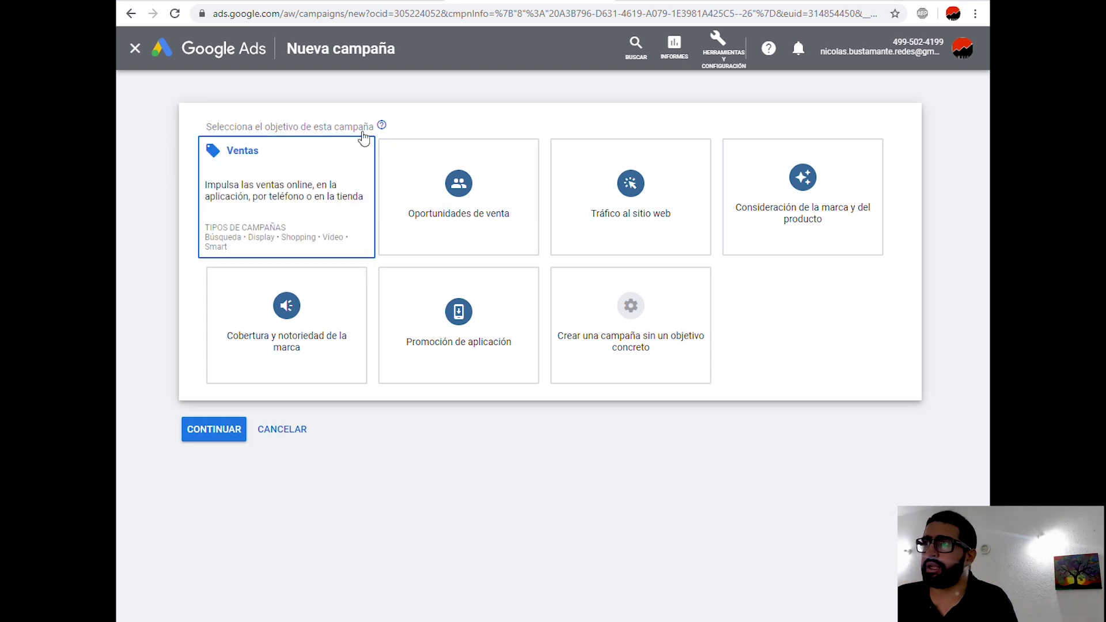
mouse_move(830, 217)
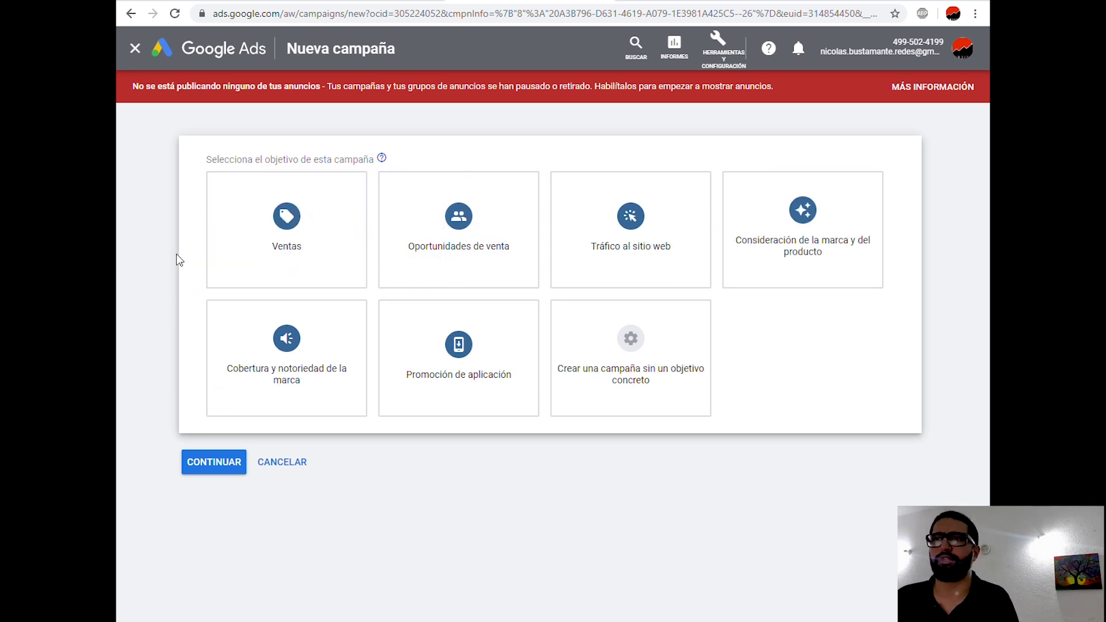
click(256, 238)
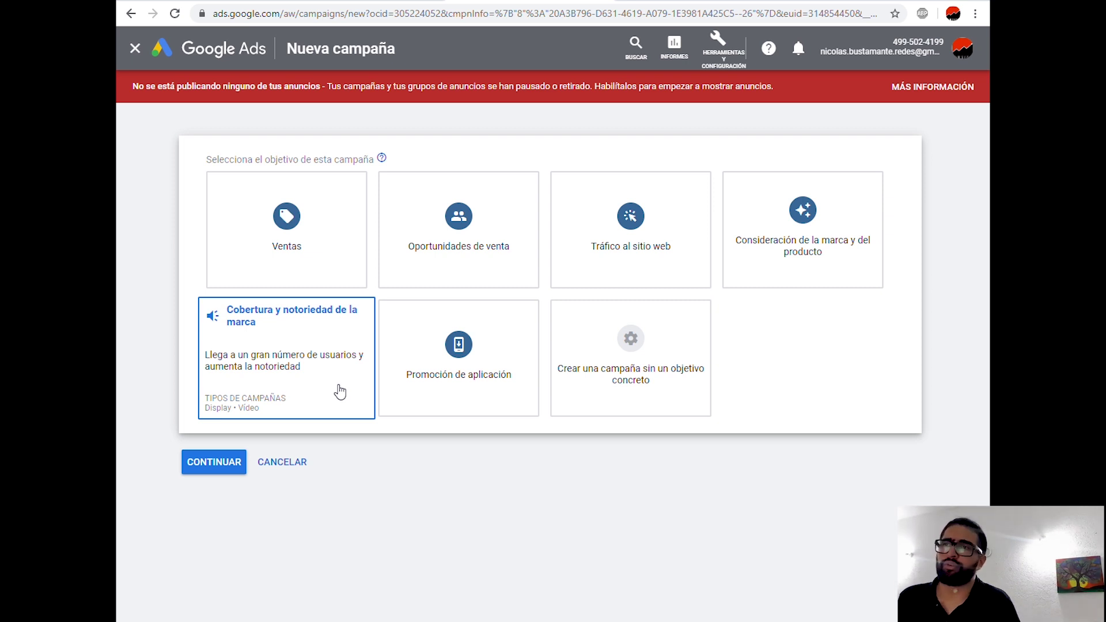
mouse_move(511, 391)
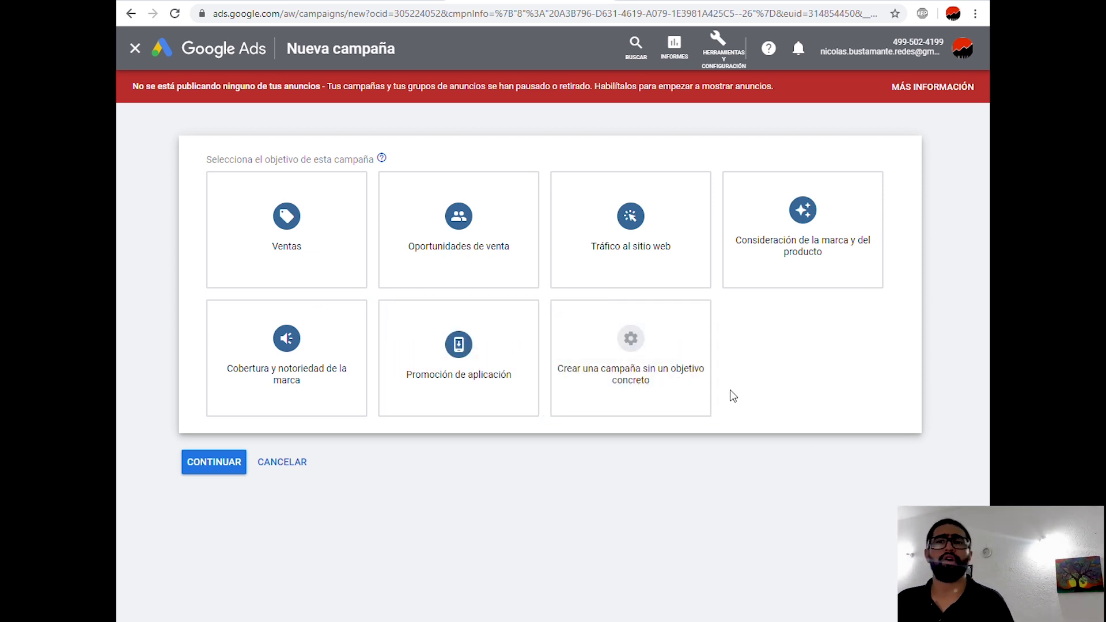
mouse_move(654, 394)
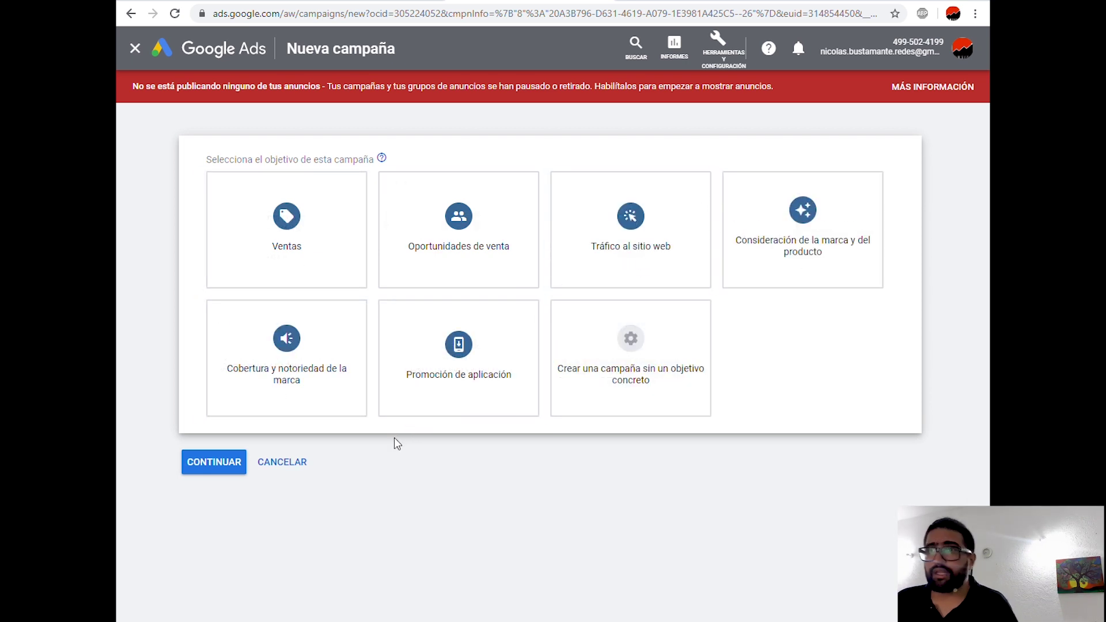
click(299, 267)
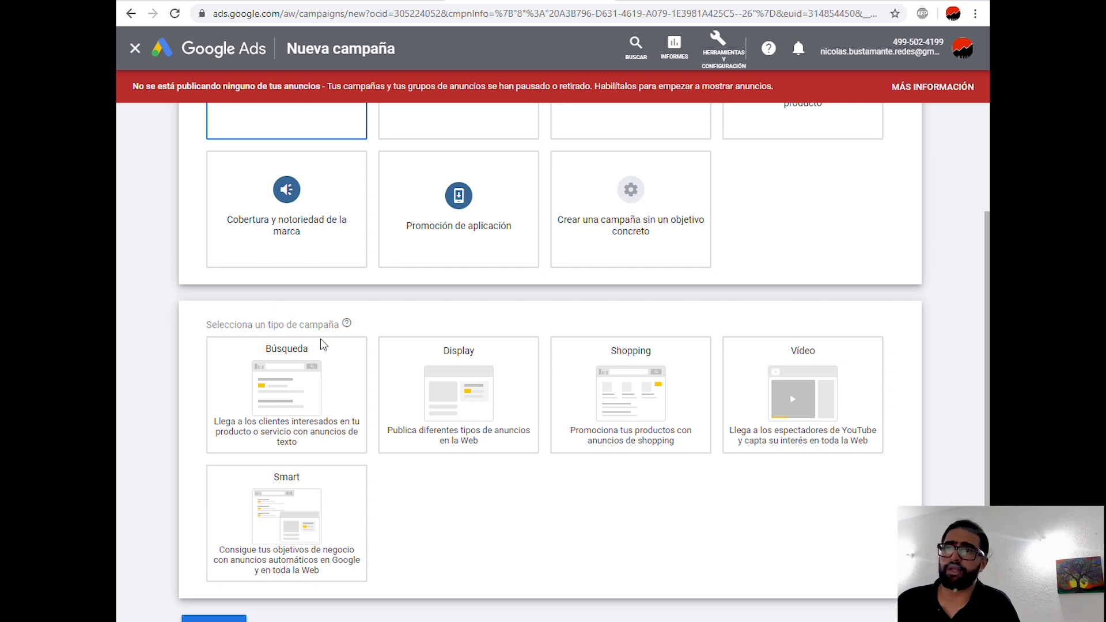
Compare the settings offered for the Búsqueda, Display and Shopping campaign types.
click(326, 370)
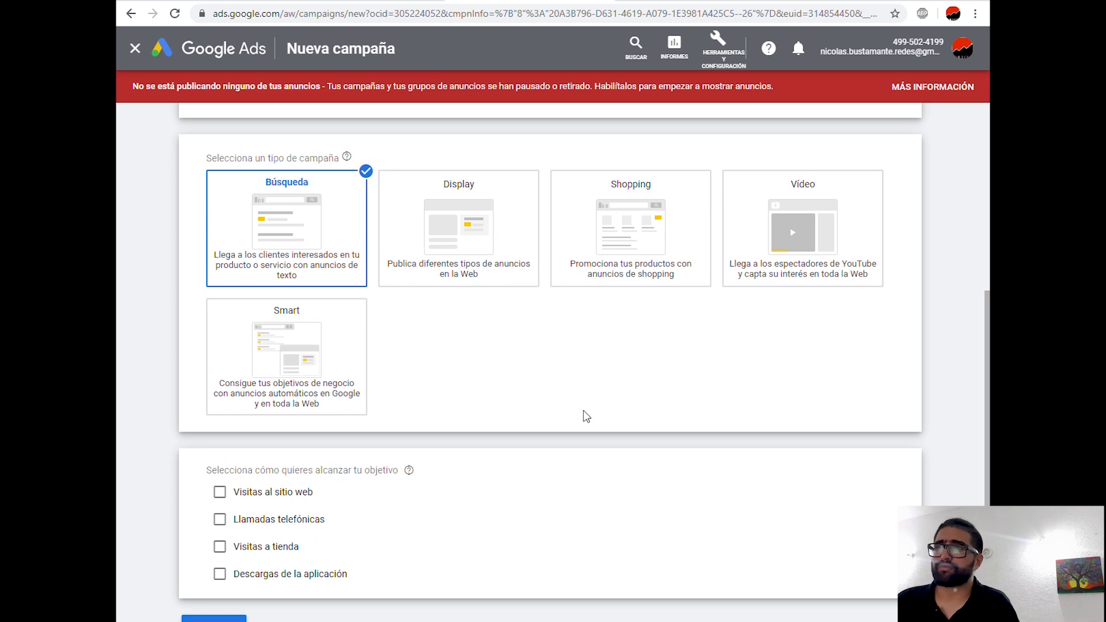
click(510, 246)
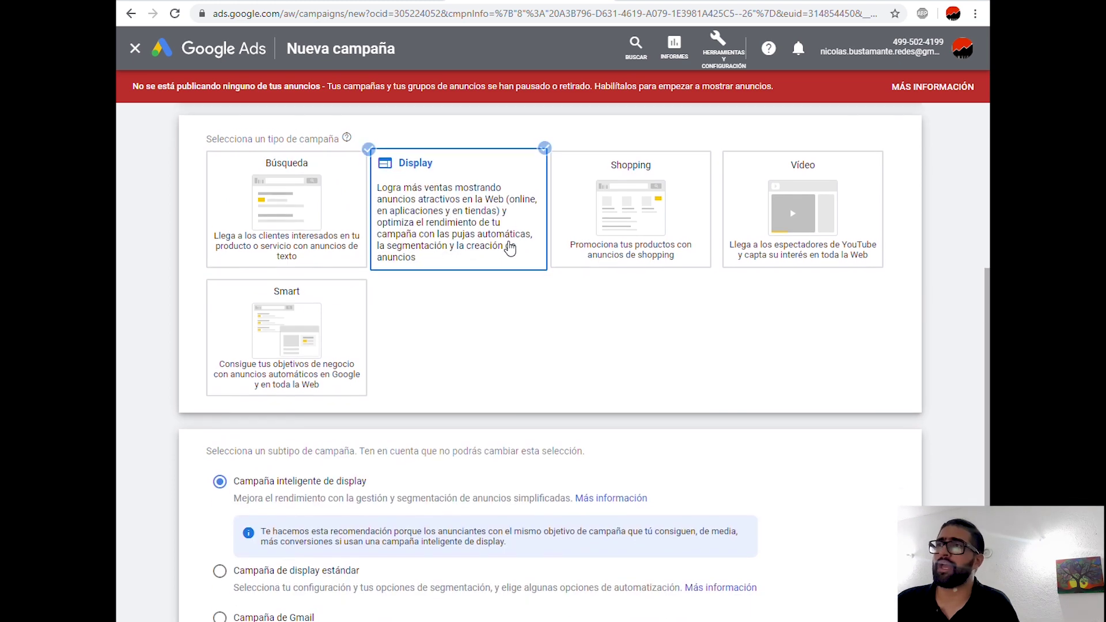
click(663, 300)
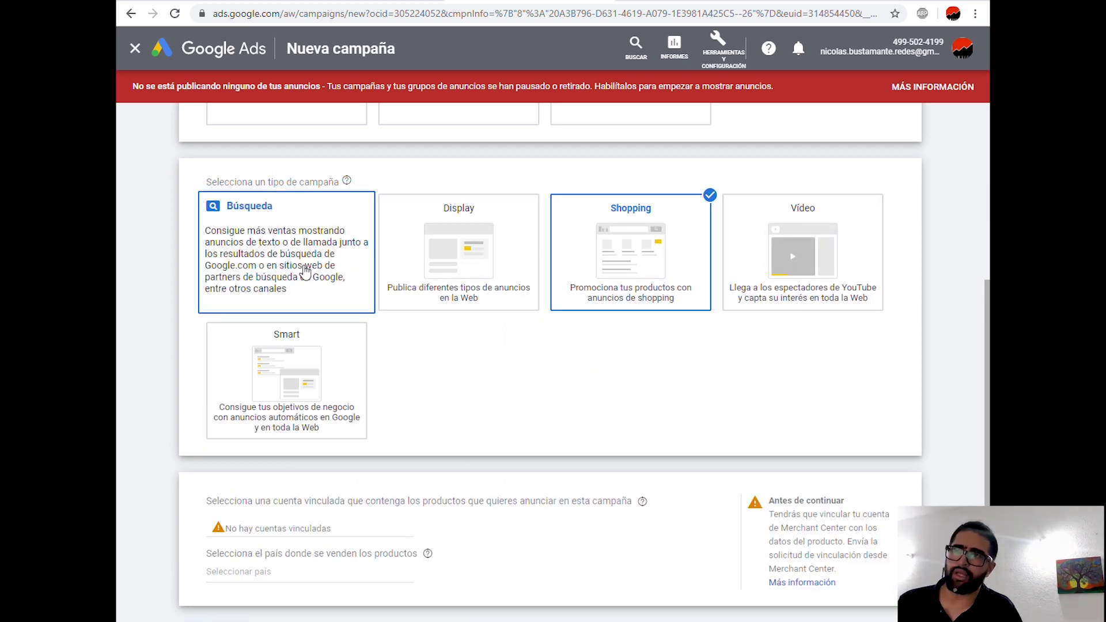
Set the campaign type to Búsqueda and choose Llamadas telefónicas as the way to reach the objective.
click(306, 272)
scroll(447, 370, down, 1)
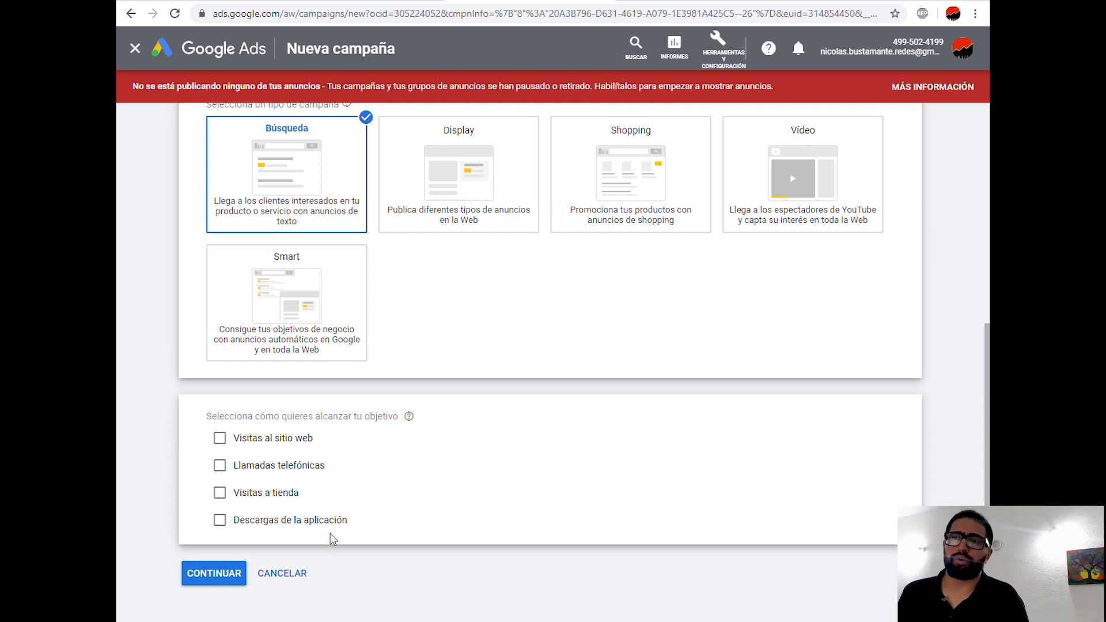
drag(260, 465, 225, 470)
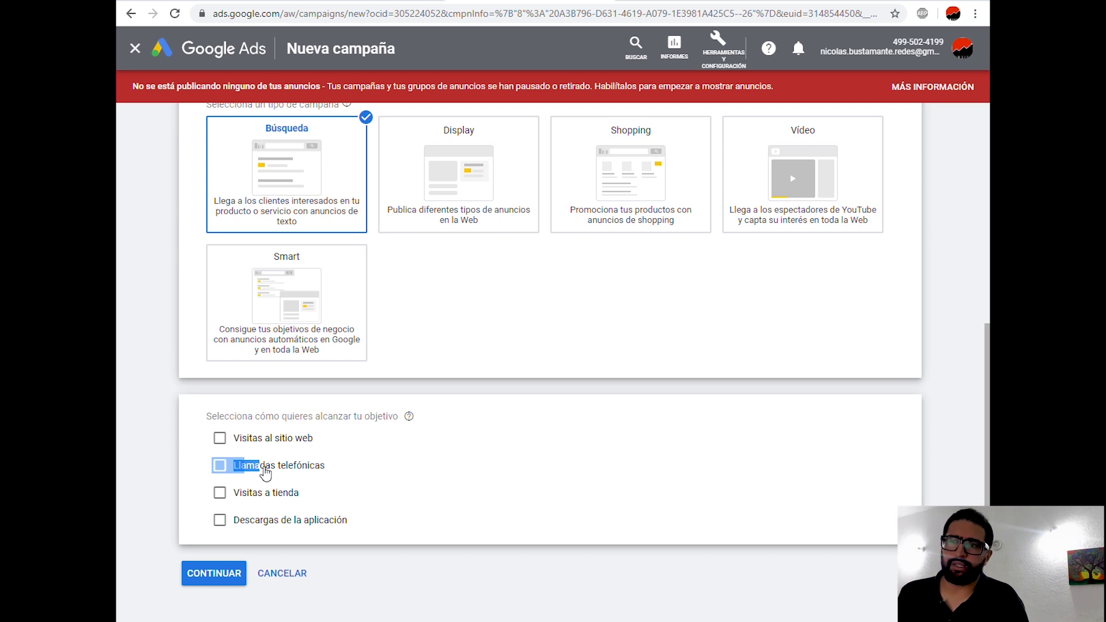
click(222, 467)
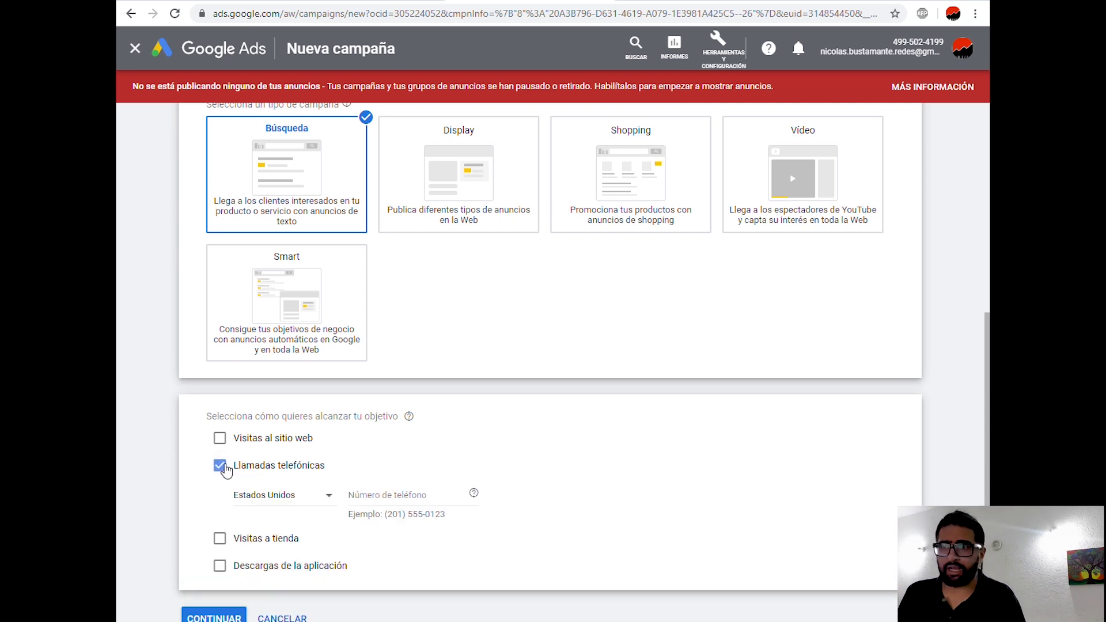
Set the phone country to Argentina, enter the business phone number and continue to the campaign configuration.
click(327, 500)
scroll(368, 392, up, 12)
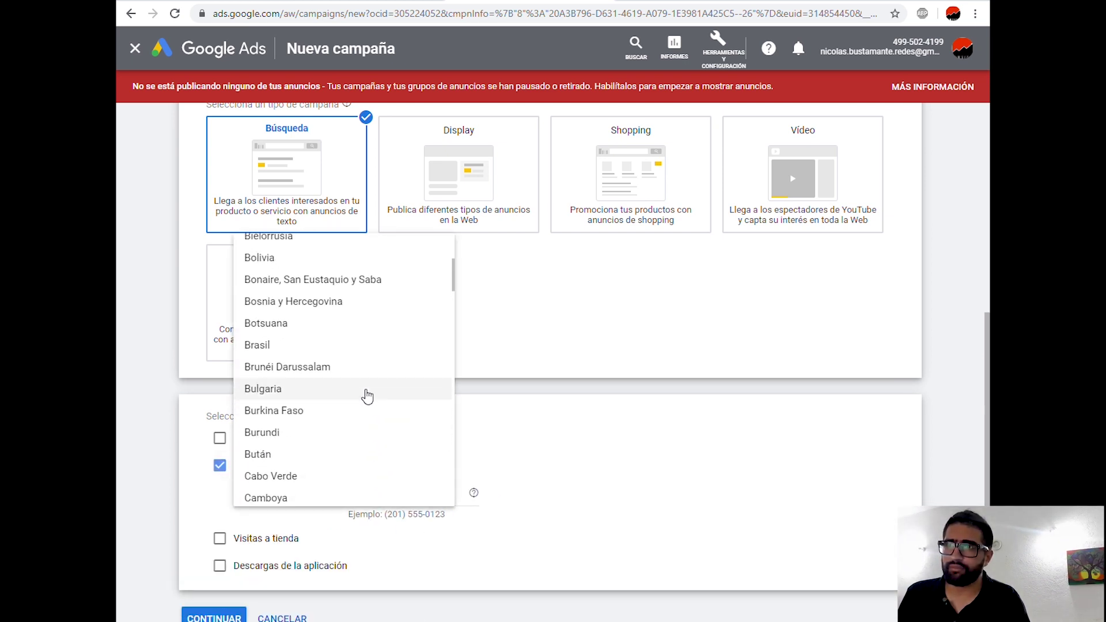
scroll(358, 457, up, 5)
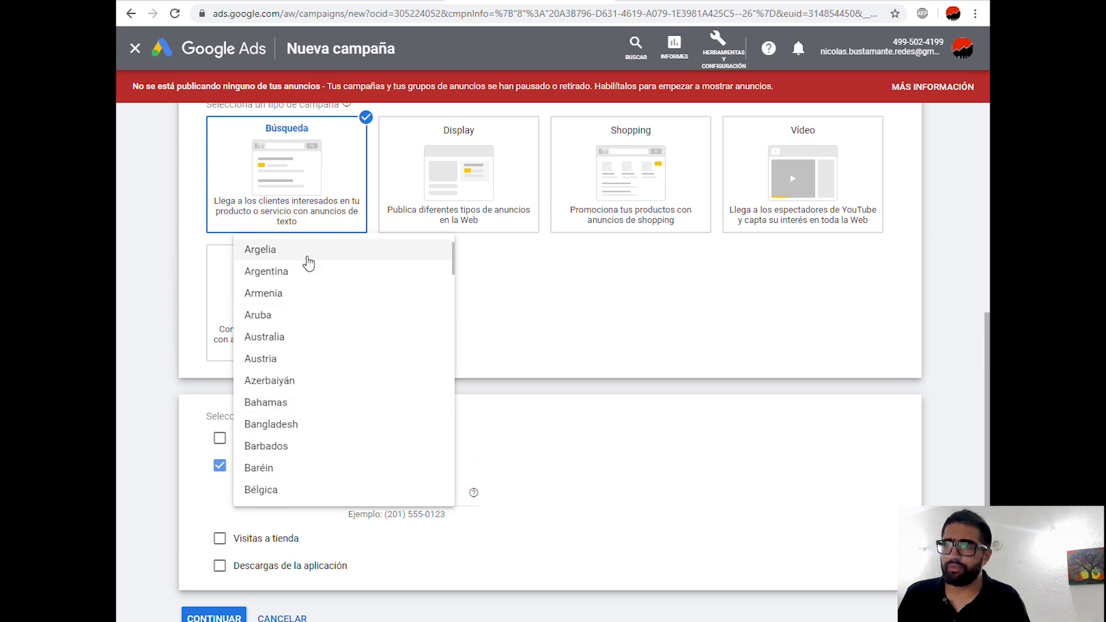
click(309, 277)
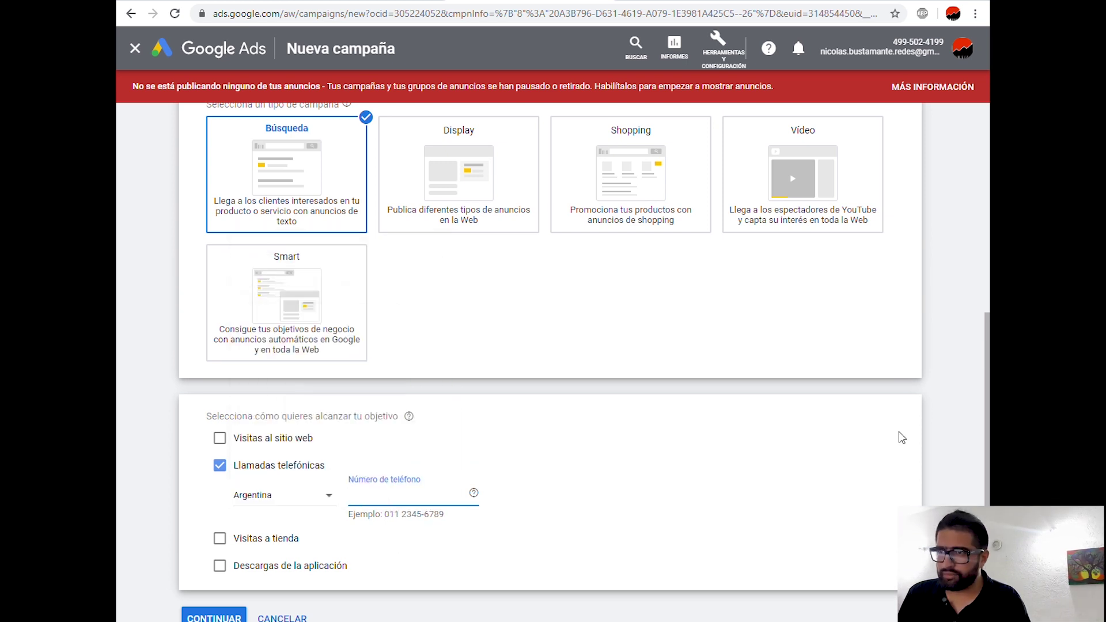
click(392, 522)
scroll(392, 524, down, 1)
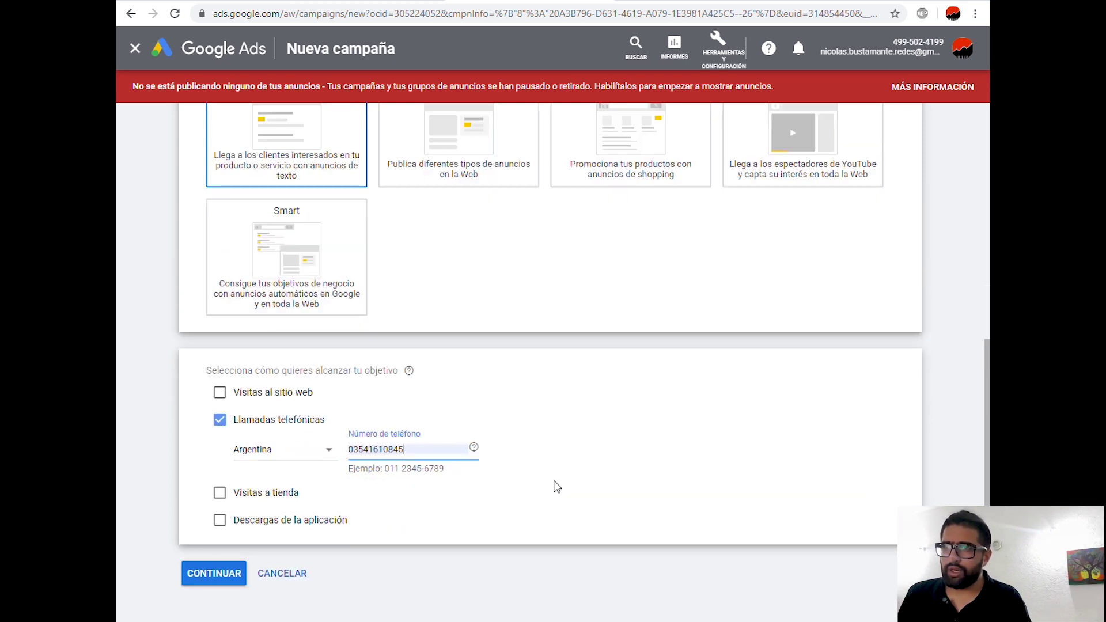
click(237, 585)
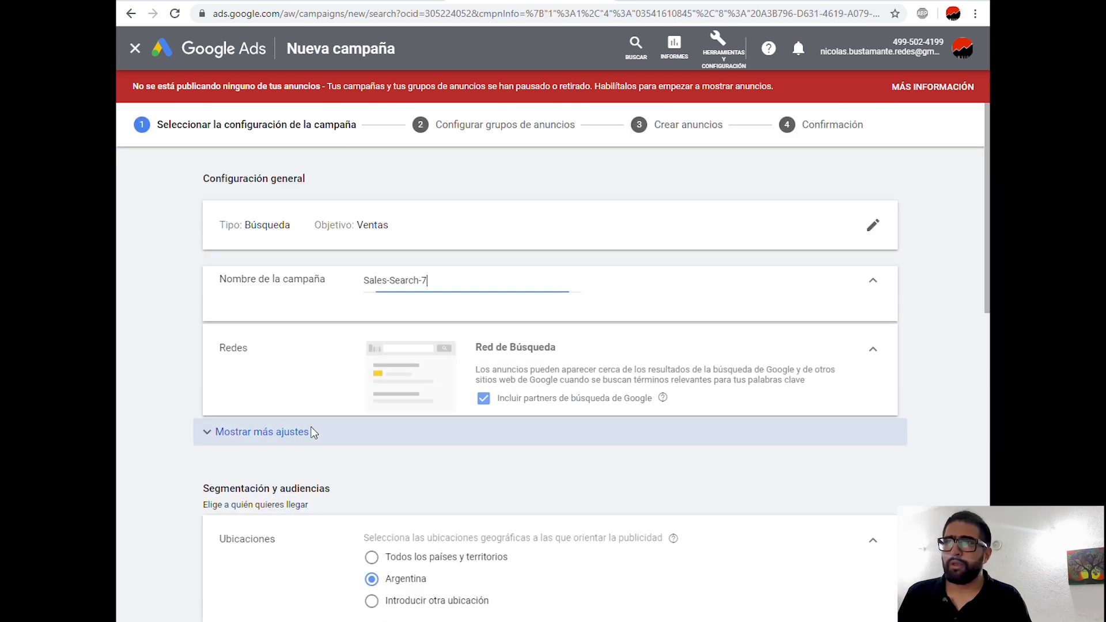
Rename the new campaign as "prueba" in the general configuration.
click(407, 229)
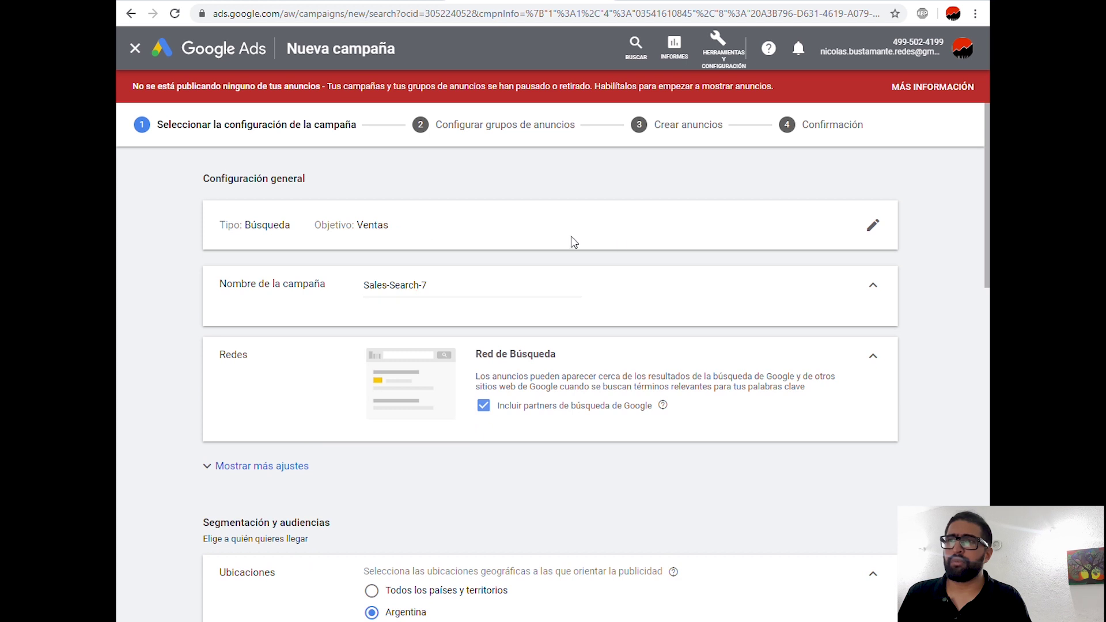
drag(429, 287, 344, 291)
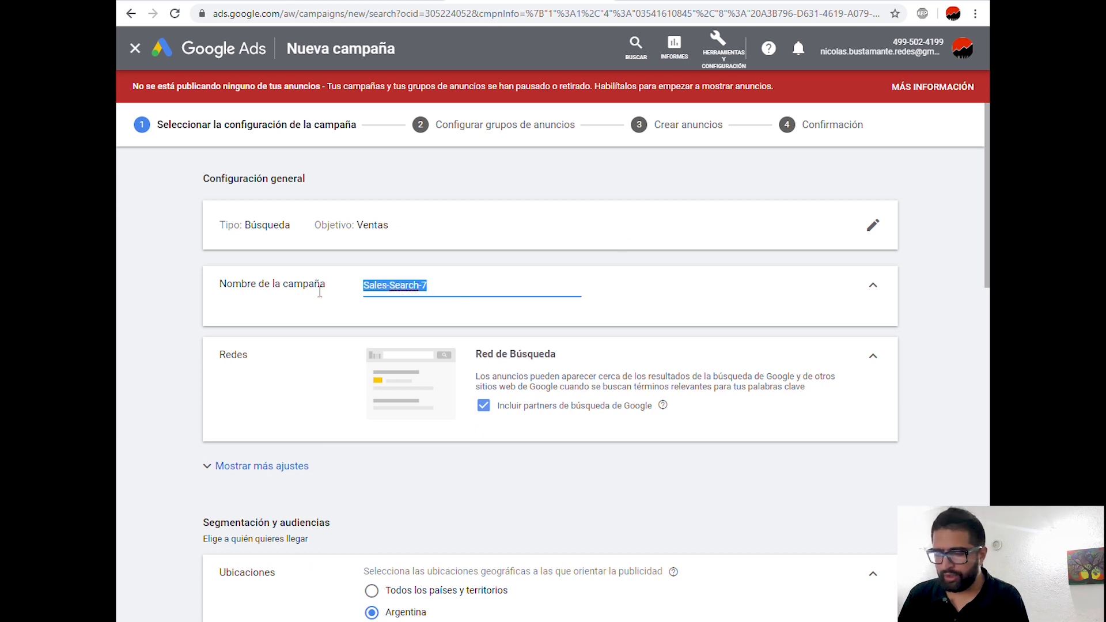
text(prueba)
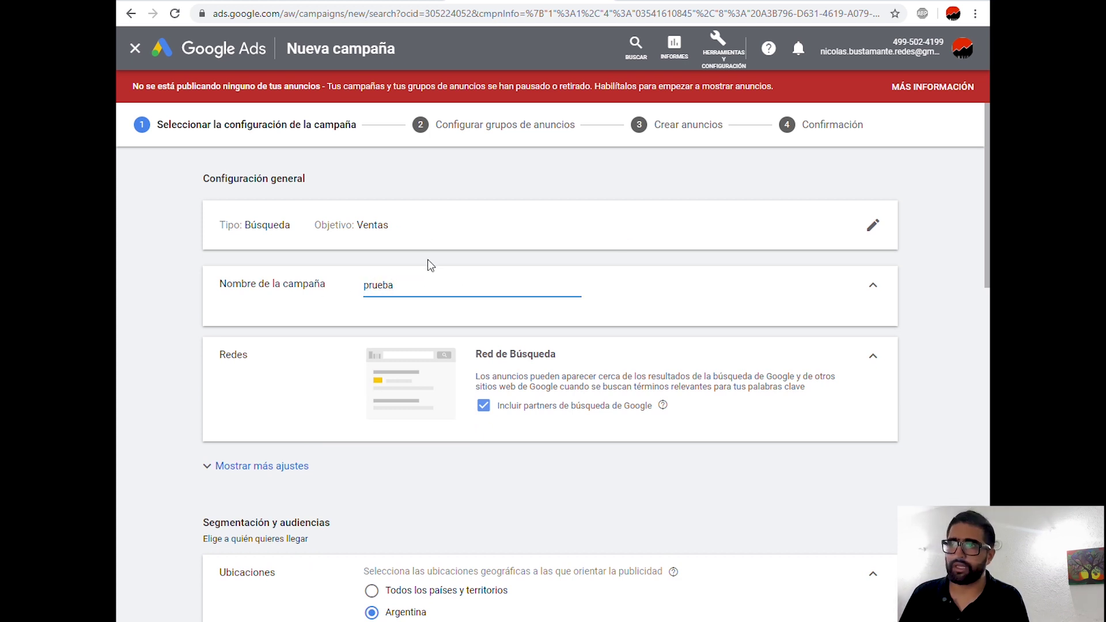
click(921, 294)
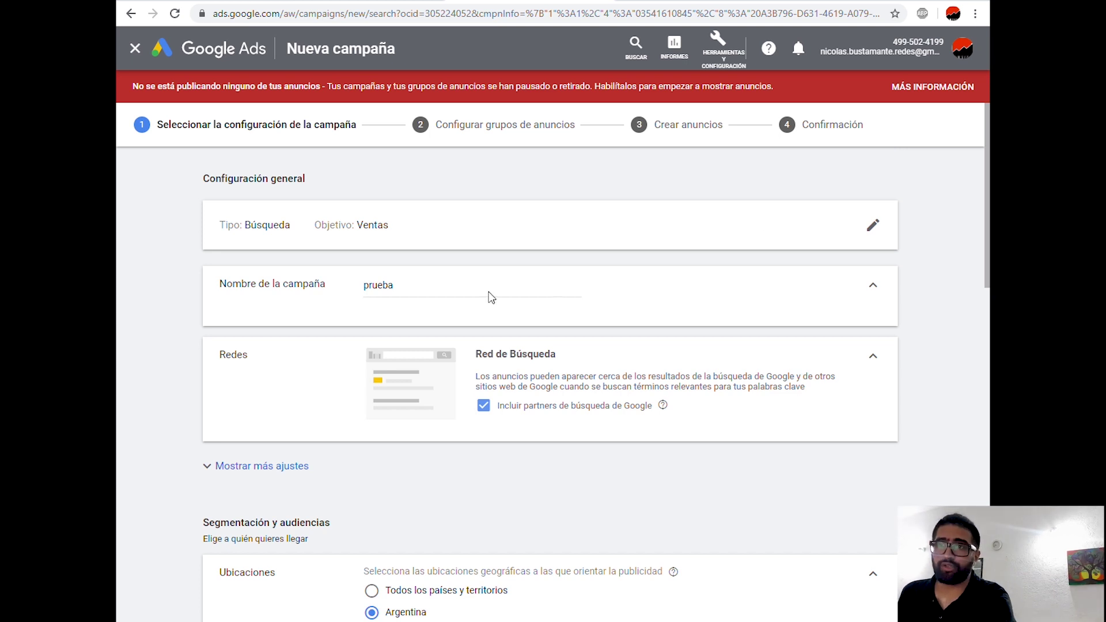
Choose to enter another location and add the city Villa Carlos Paz, Córdoba, Argentina as the campaign's geographic target.
scroll(473, 376, down, 2)
scroll(326, 464, down, 2)
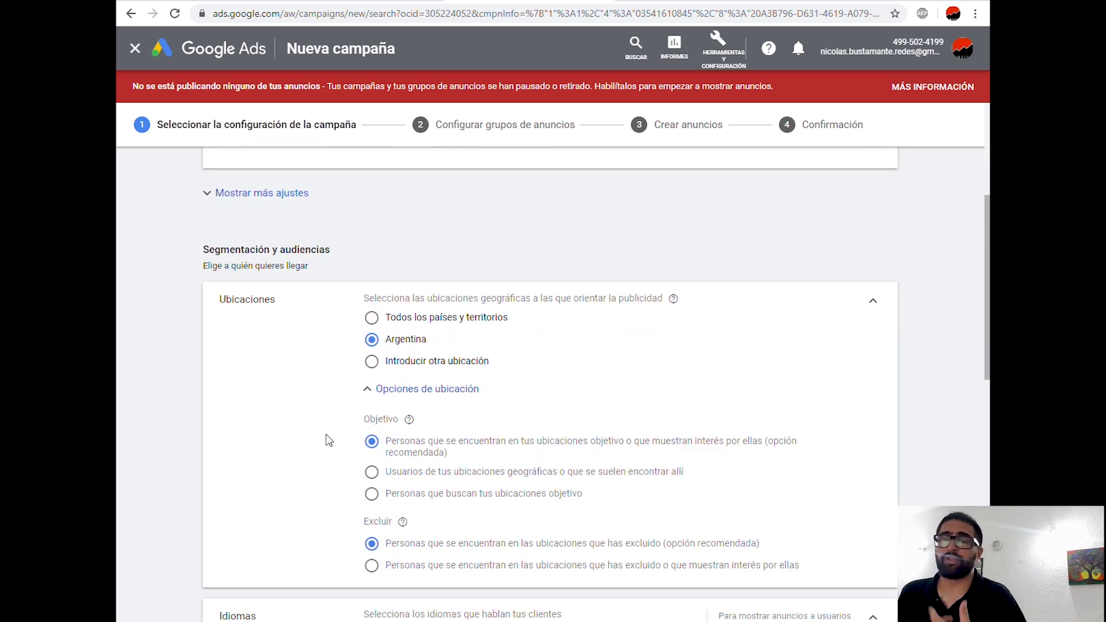
click(406, 397)
click(409, 395)
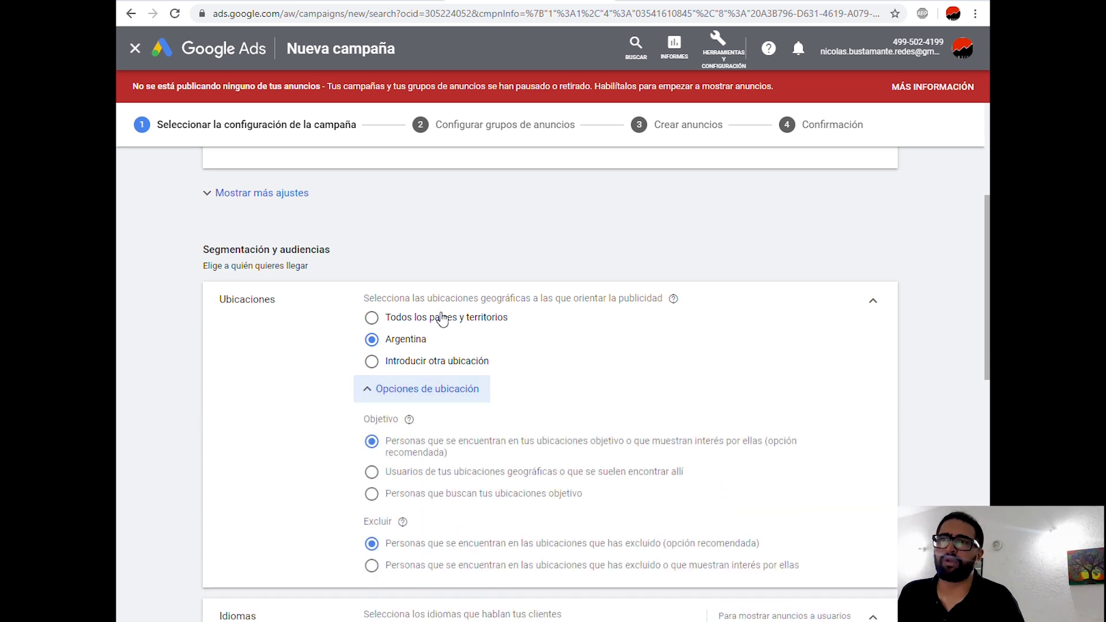
click(442, 317)
click(430, 363)
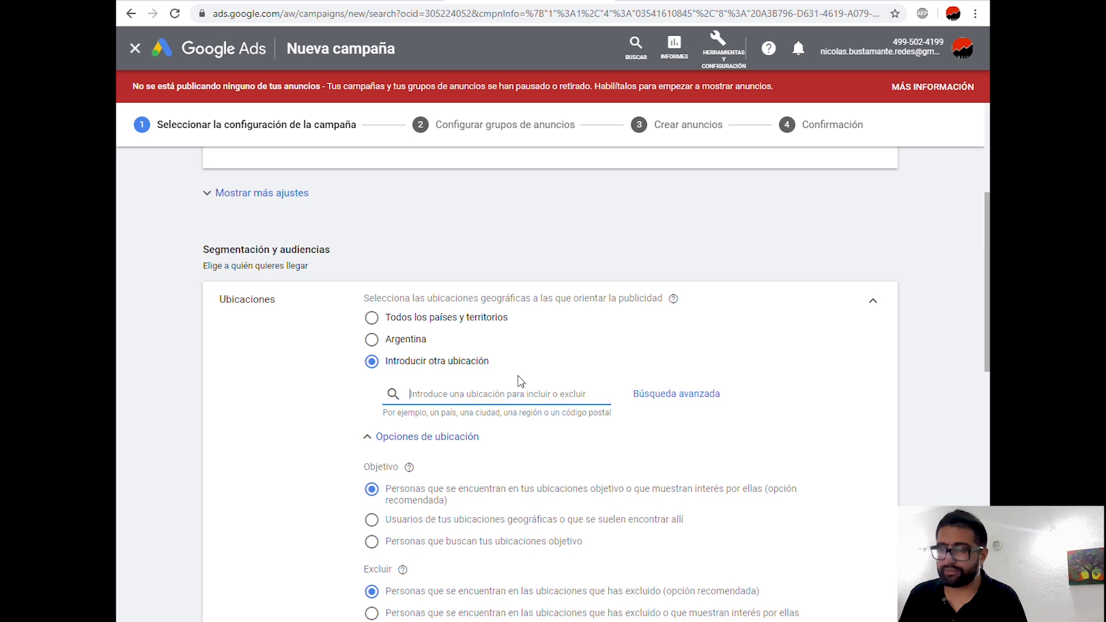
text(vill)
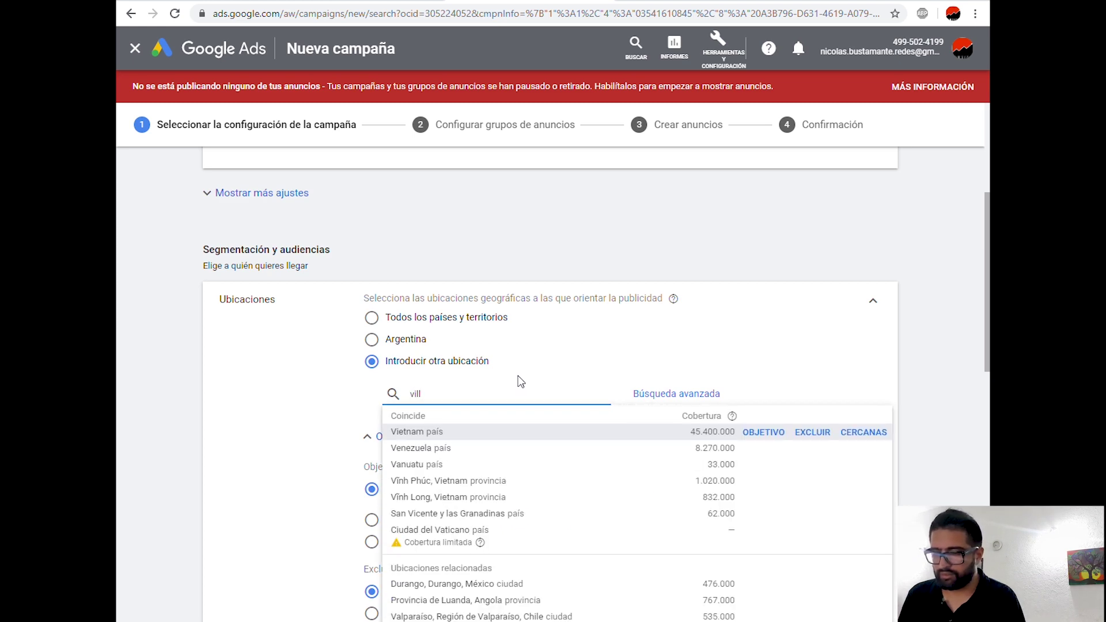
text(a carlos paz)
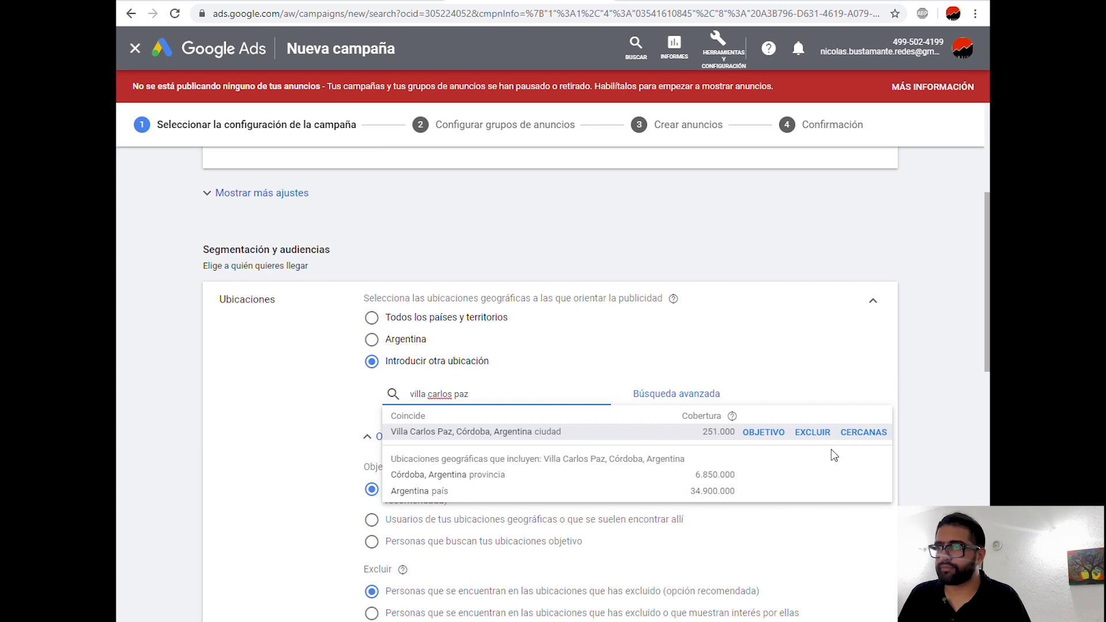
click(500, 433)
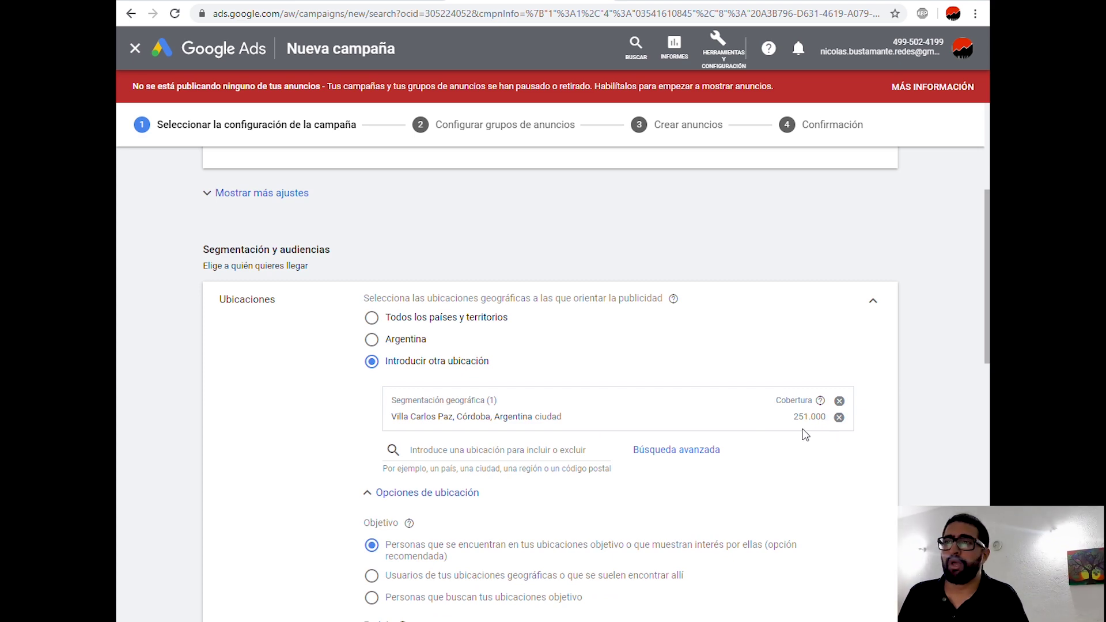
Use the advanced location search to add a 20-mile radius target around Córdoba, Argentina.
scroll(790, 430, down, 2)
scroll(764, 435, down, 1)
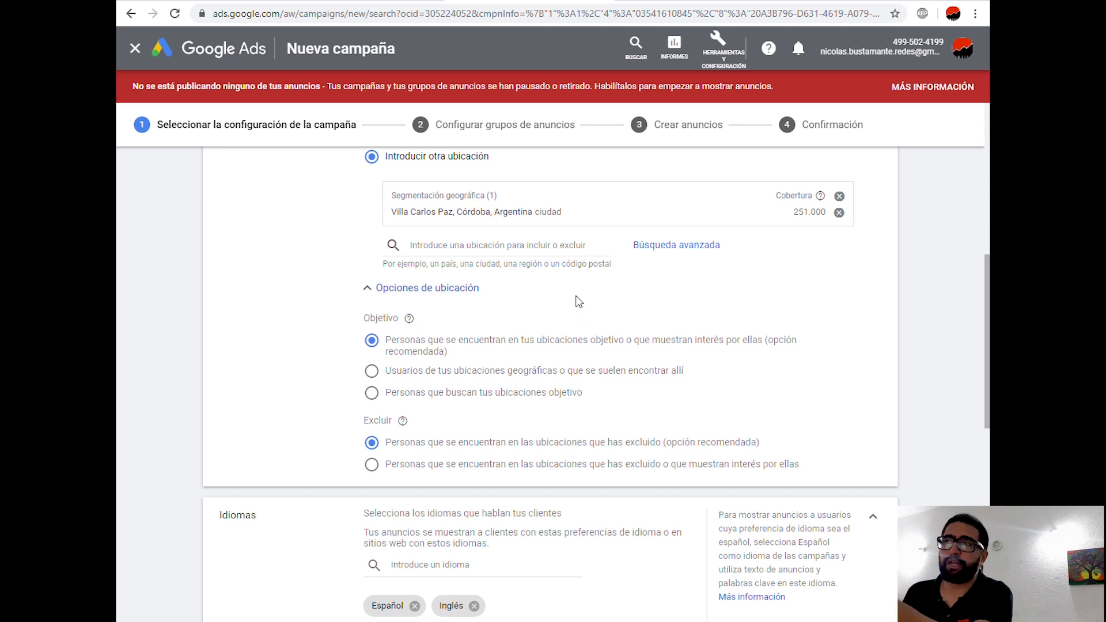
click(491, 246)
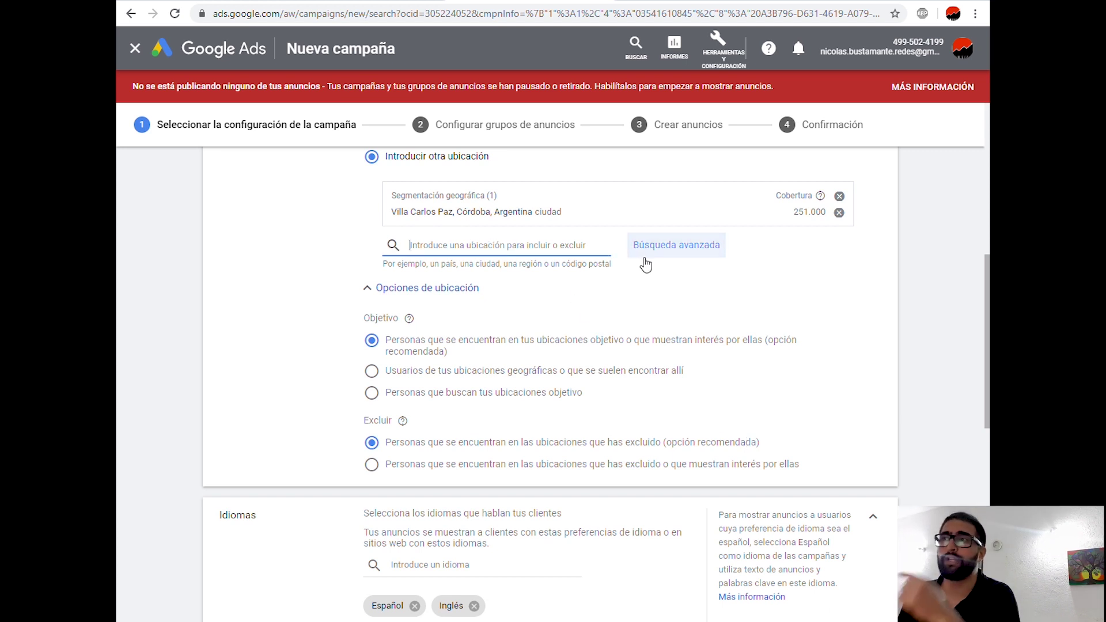
click(689, 248)
click(317, 222)
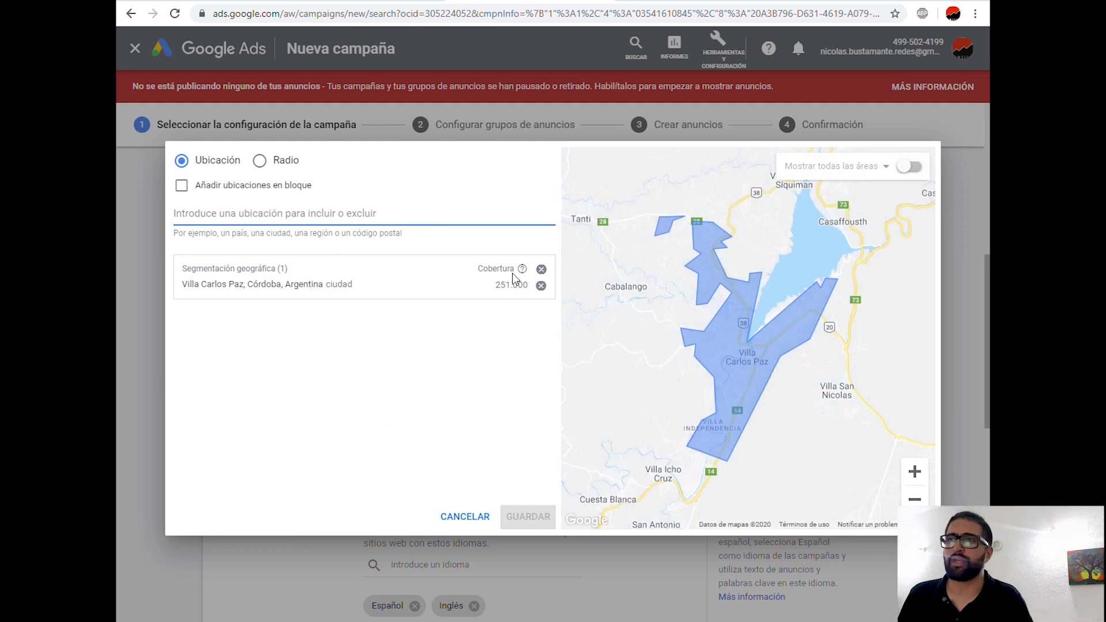
click(261, 162)
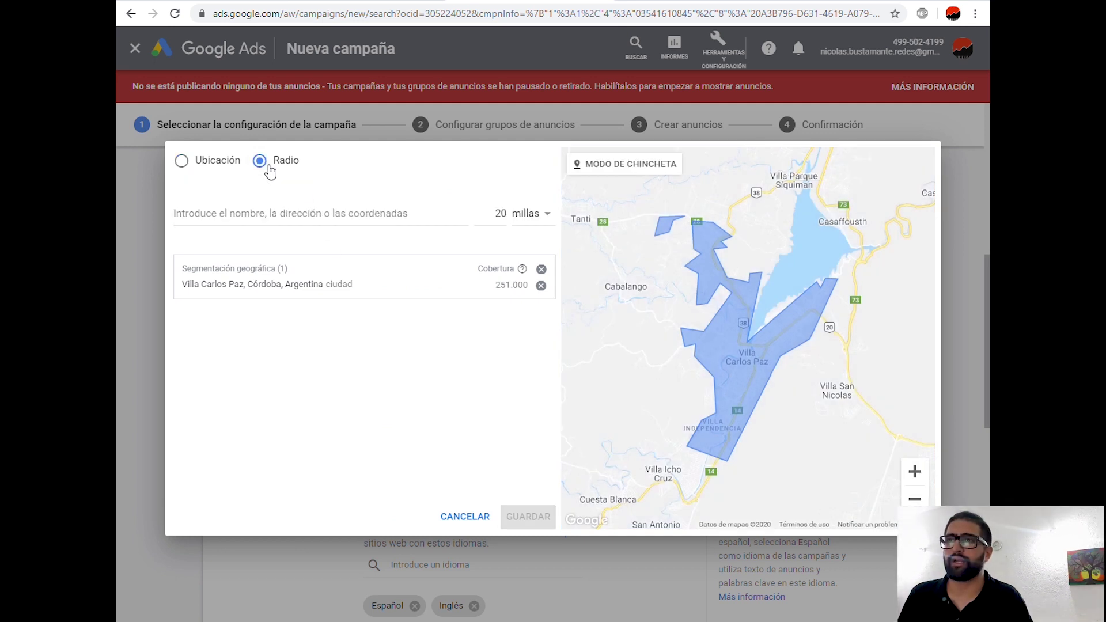
click(295, 214)
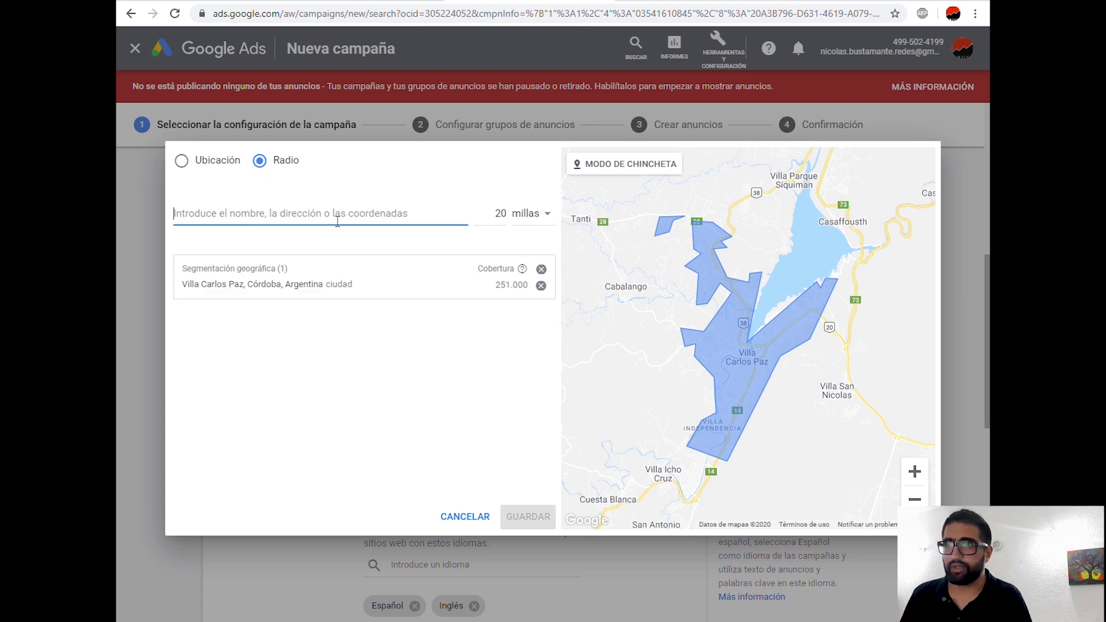
text(cordoba)
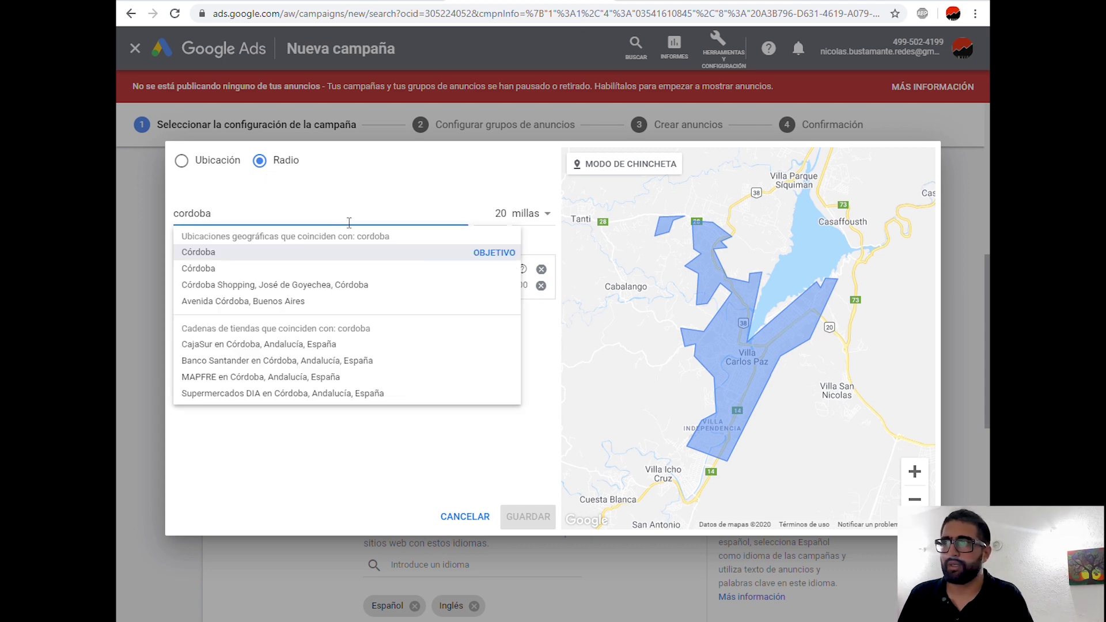
click(299, 253)
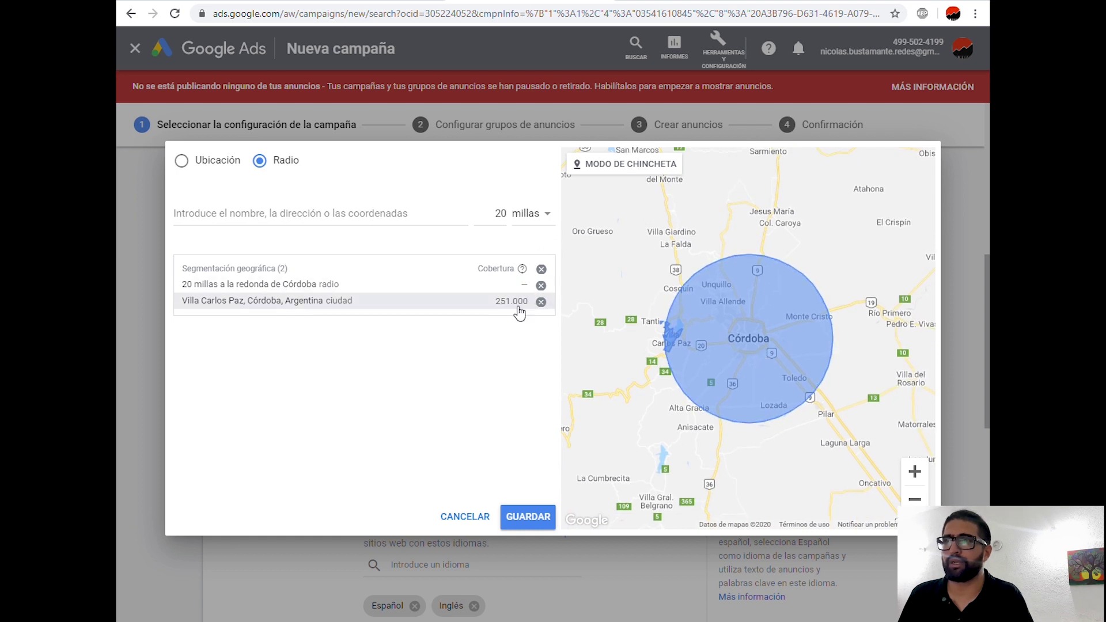
Set the targeting radius around Córdoba to 10 km and save the location targeting.
click(459, 285)
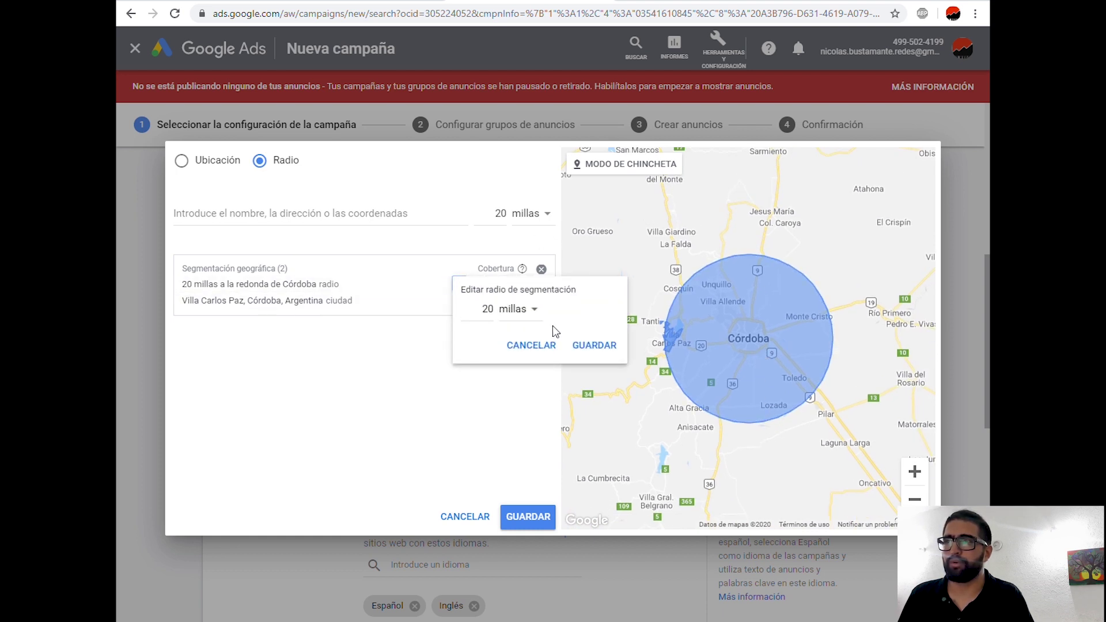
click(531, 321)
click(526, 350)
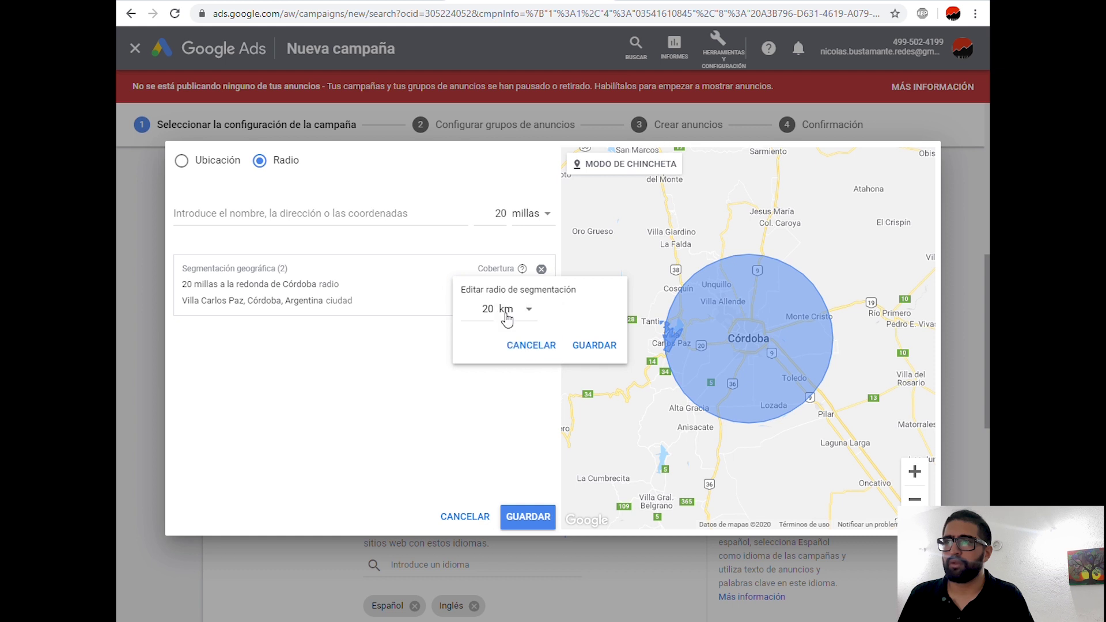
double_click(494, 314)
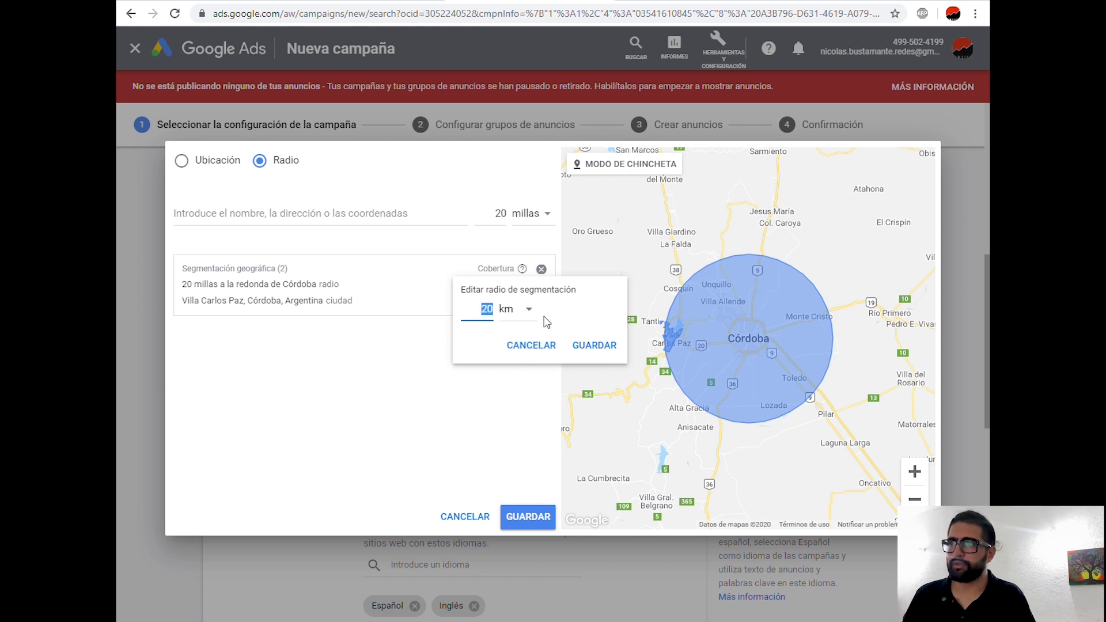
click(597, 346)
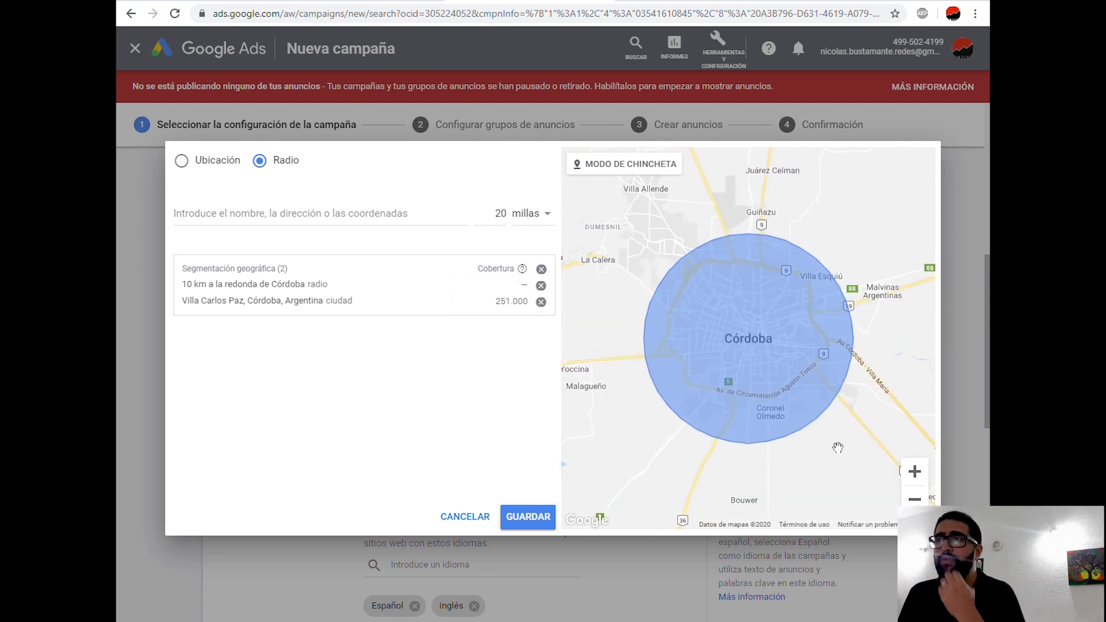
click(541, 518)
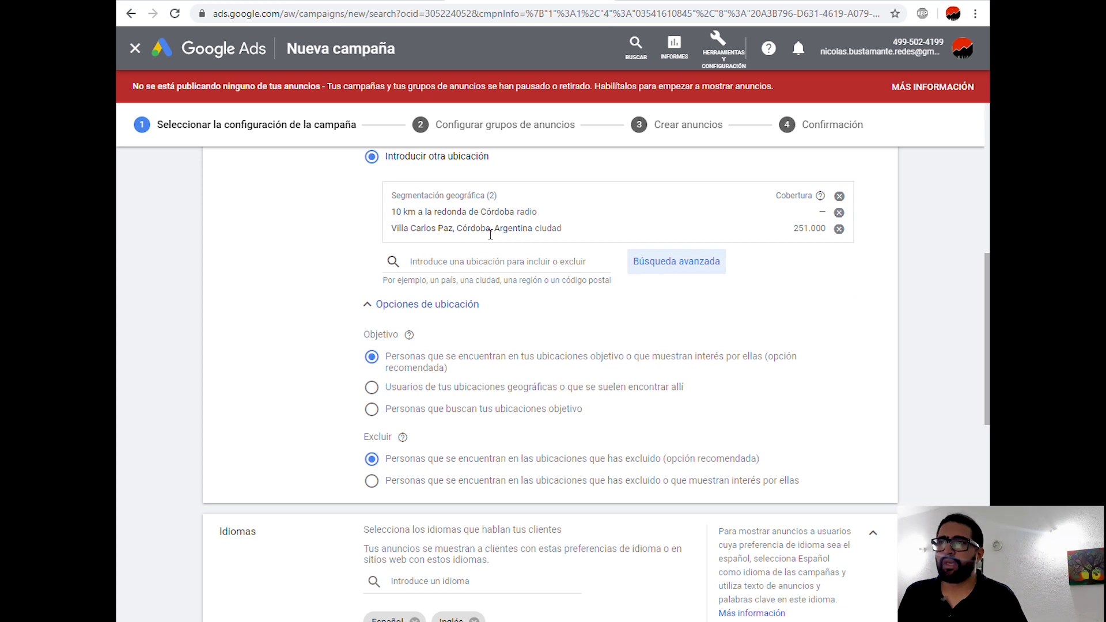
Review the location options, the campaign languages and the list of market audiences offered under Audiencias.
scroll(483, 365, down, 1)
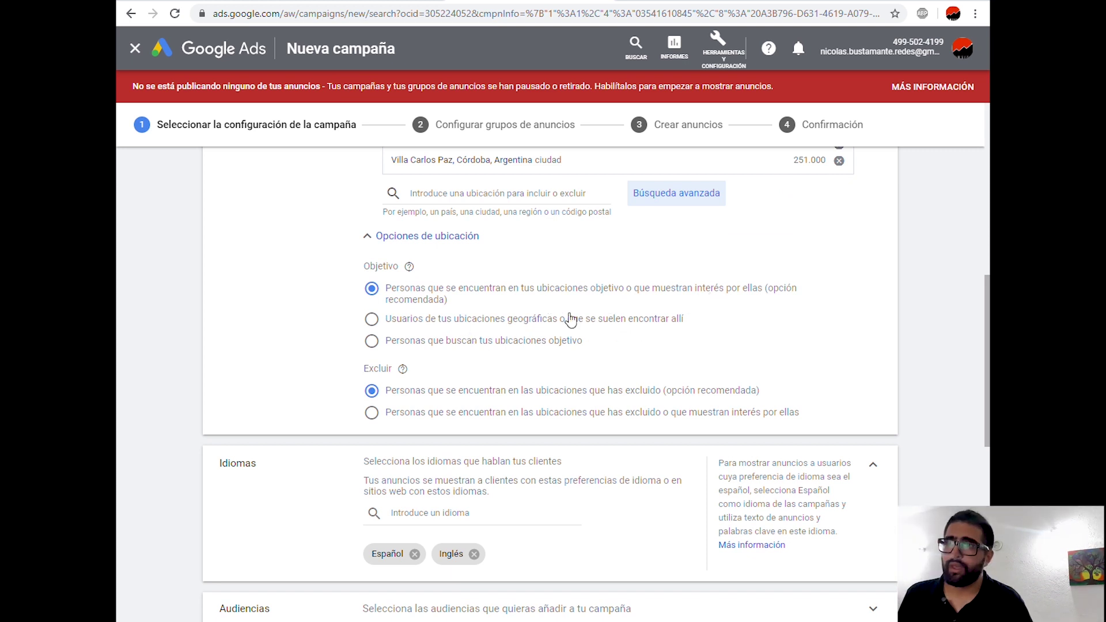
scroll(534, 394, down, 2)
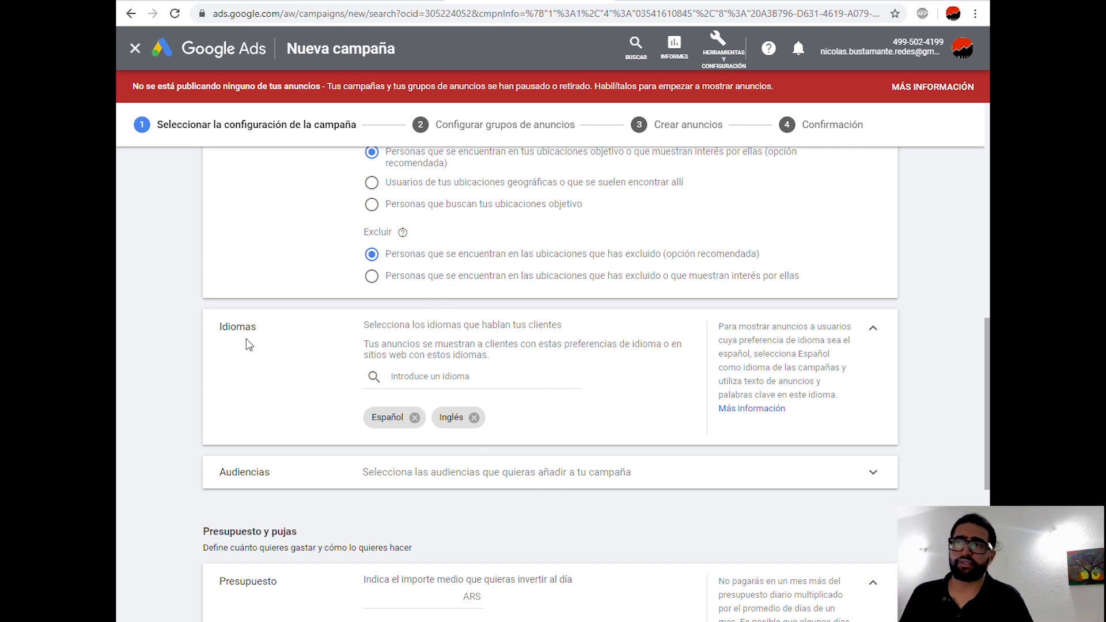
click(487, 390)
click(559, 411)
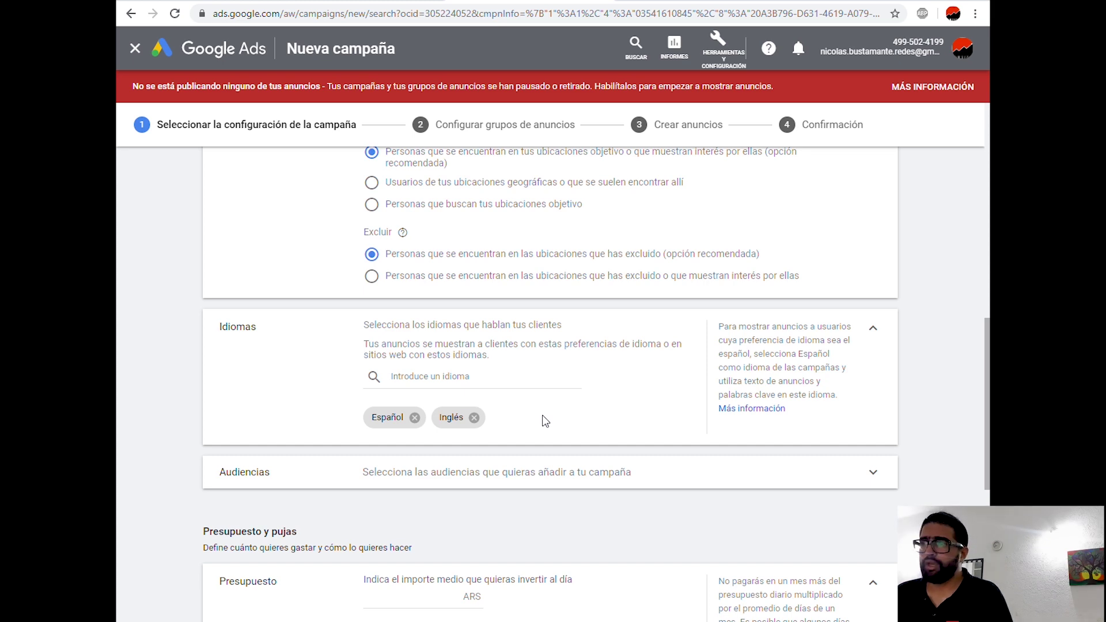
scroll(945, 465, down, 2)
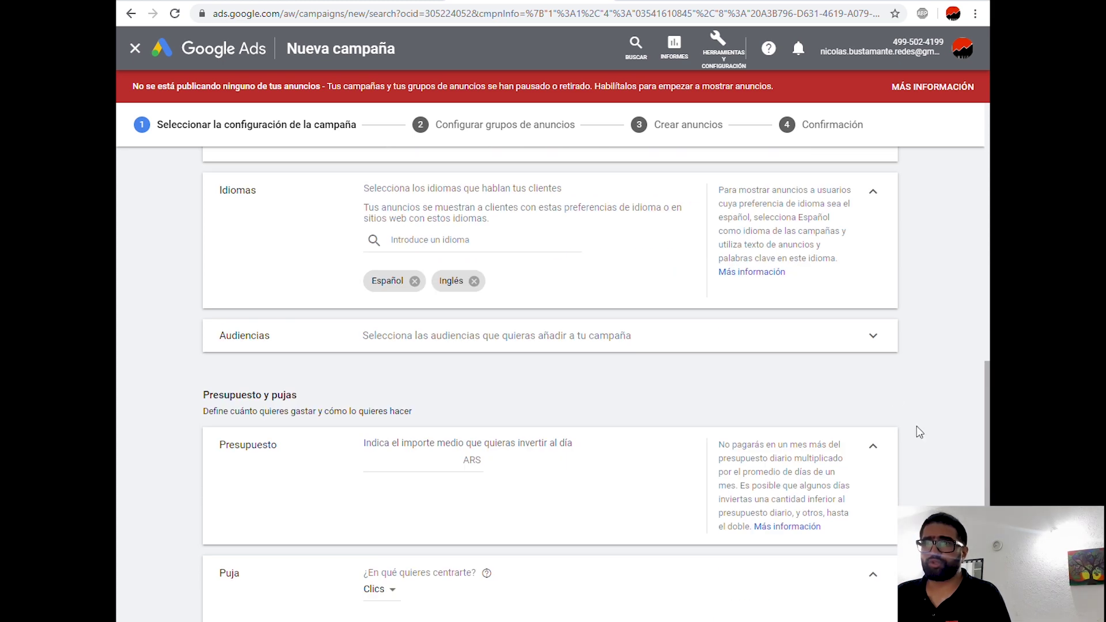
click(873, 337)
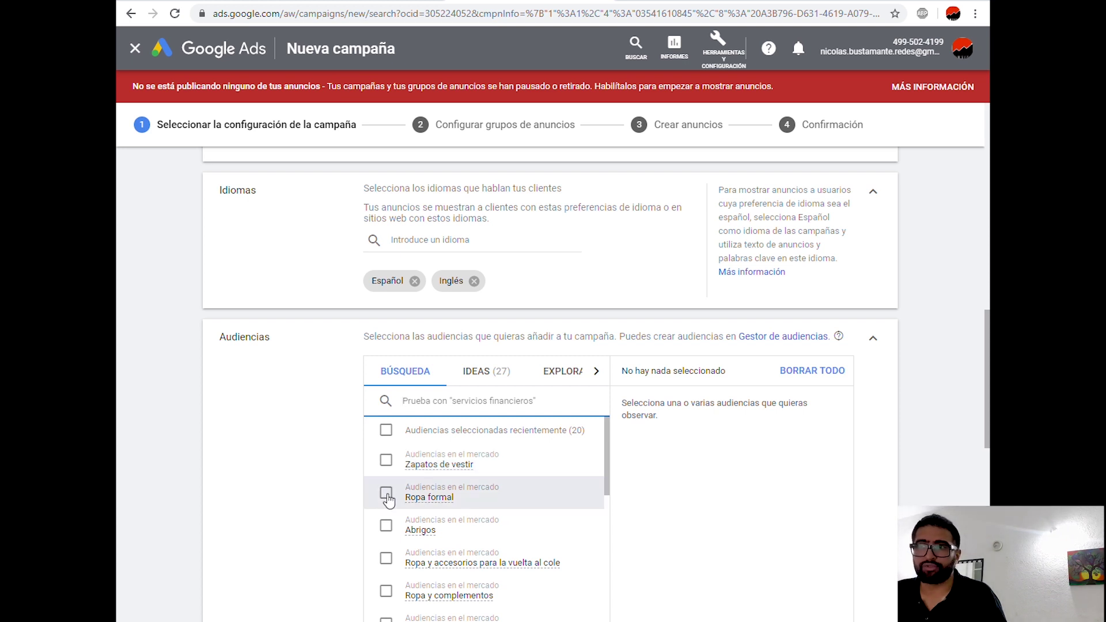
scroll(398, 533, down, 1)
scroll(400, 535, down, 2)
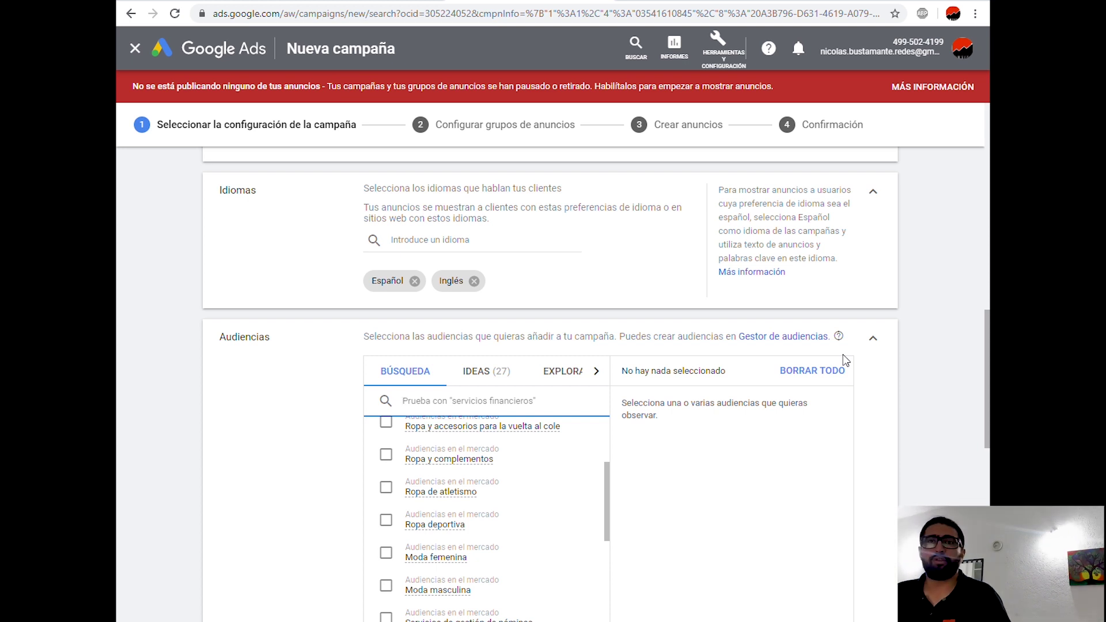
click(874, 347)
Set the campaign's average daily budget to 800 ARS.
scroll(404, 455, down, 2)
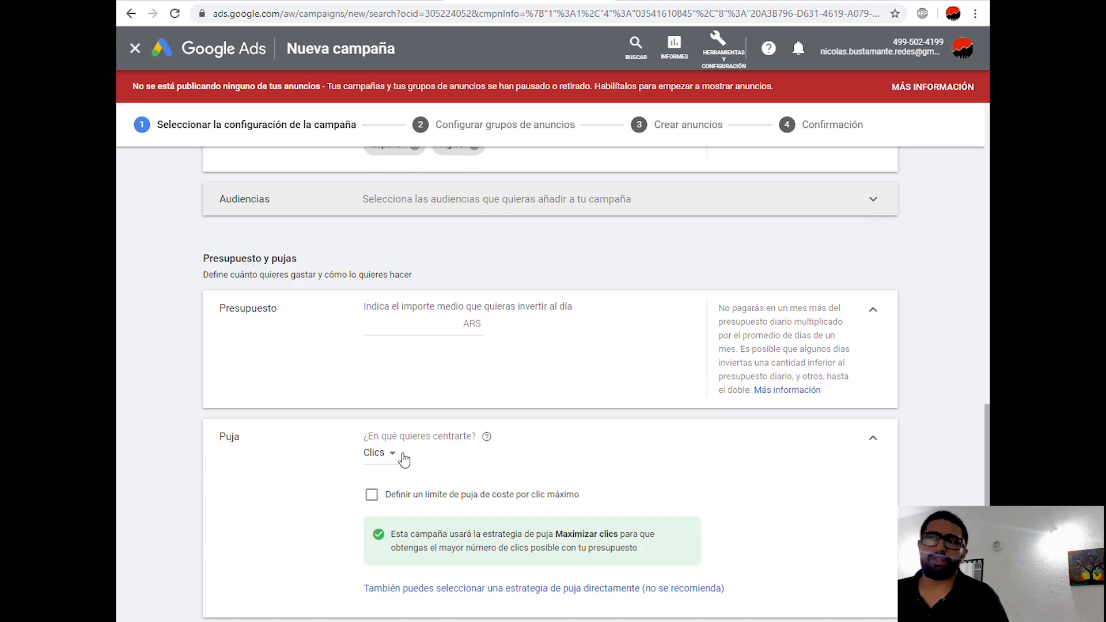
click(427, 331)
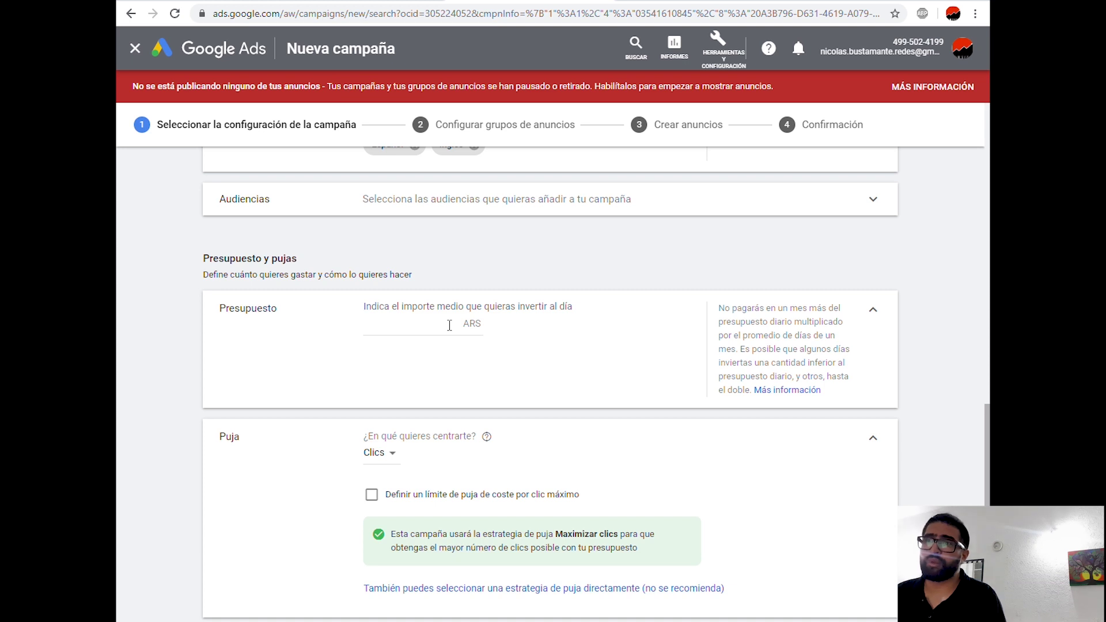
click(467, 327)
text(8000)
key(BackSpace)
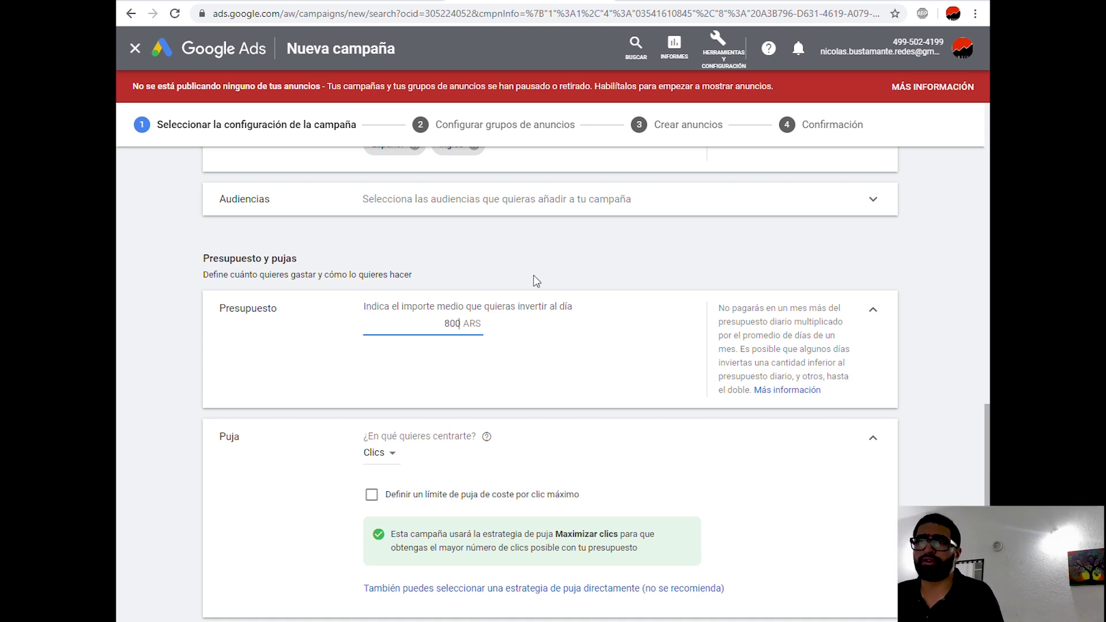
click(536, 380)
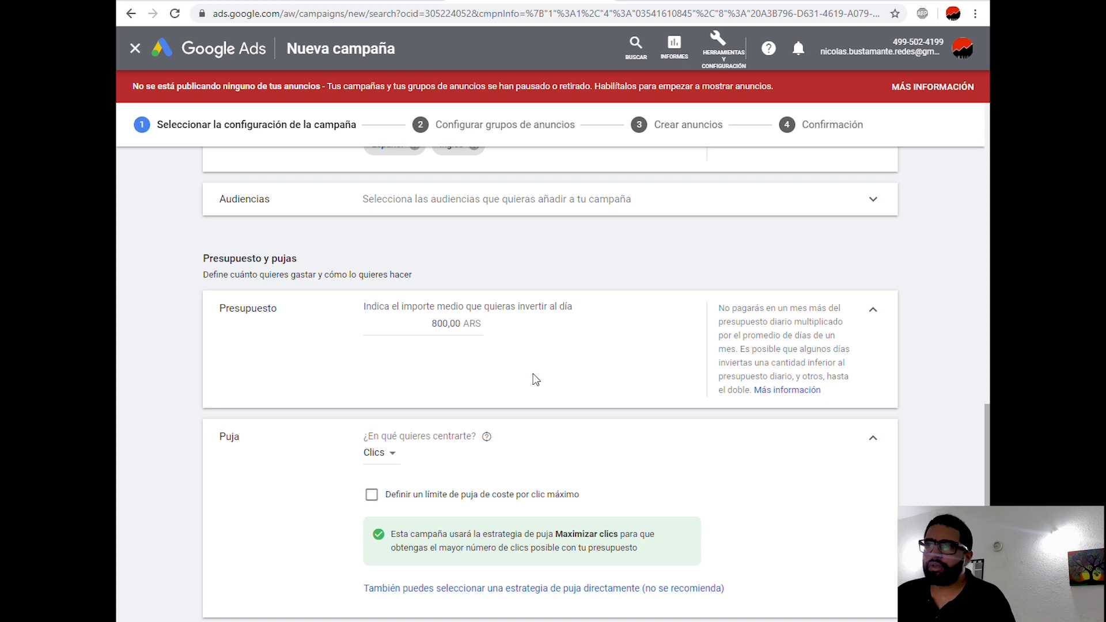
Examine the focus options offered for the bid and keep Clics selected.
scroll(567, 444, down, 1)
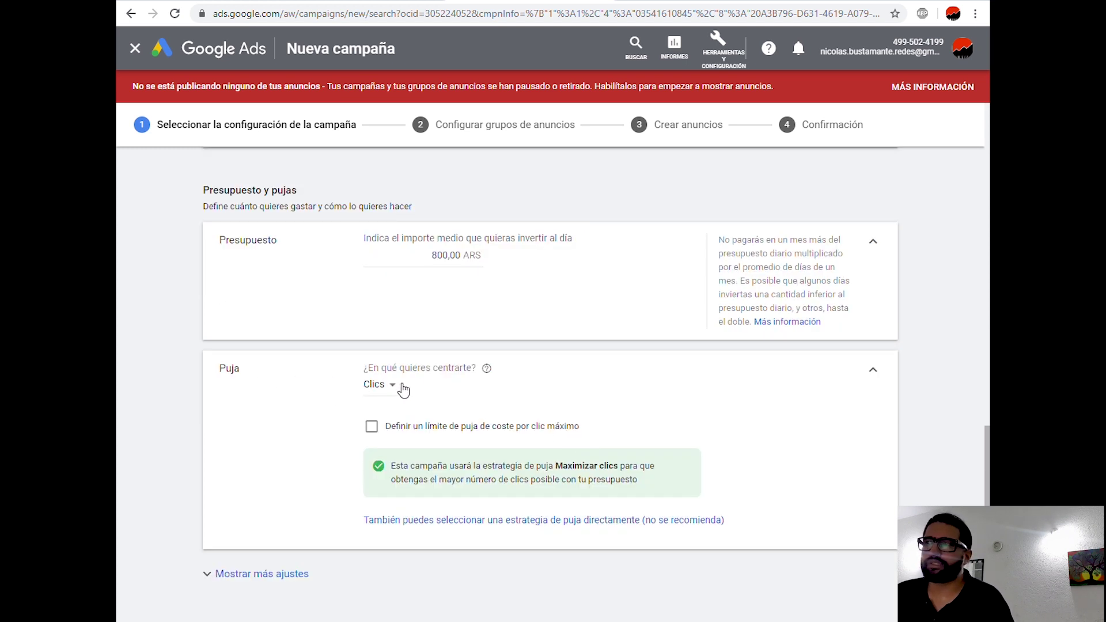
click(873, 370)
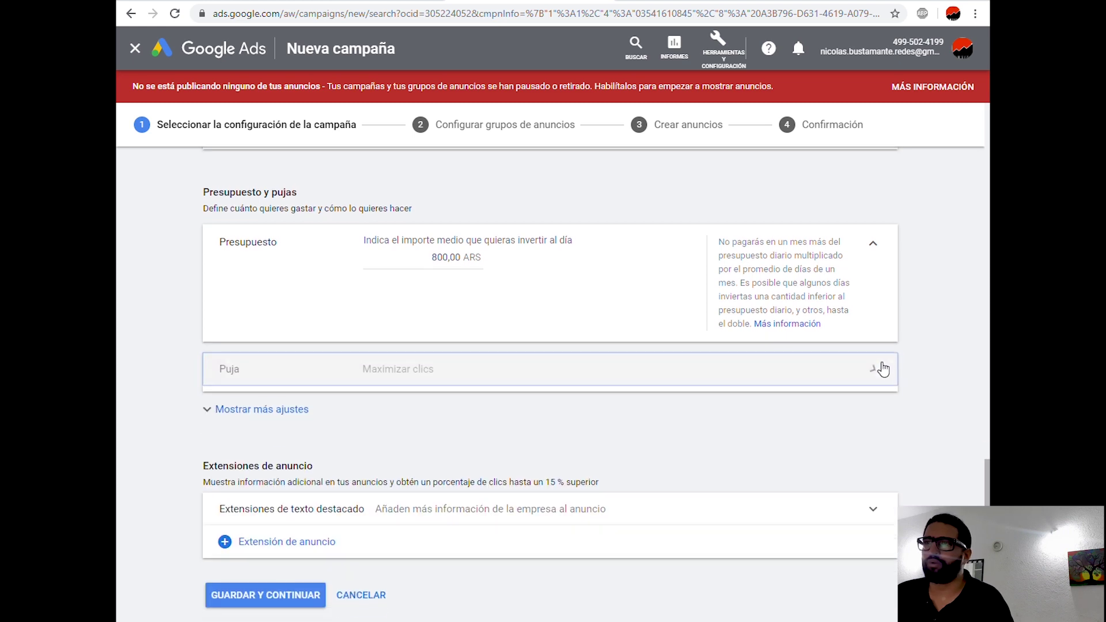
click(877, 372)
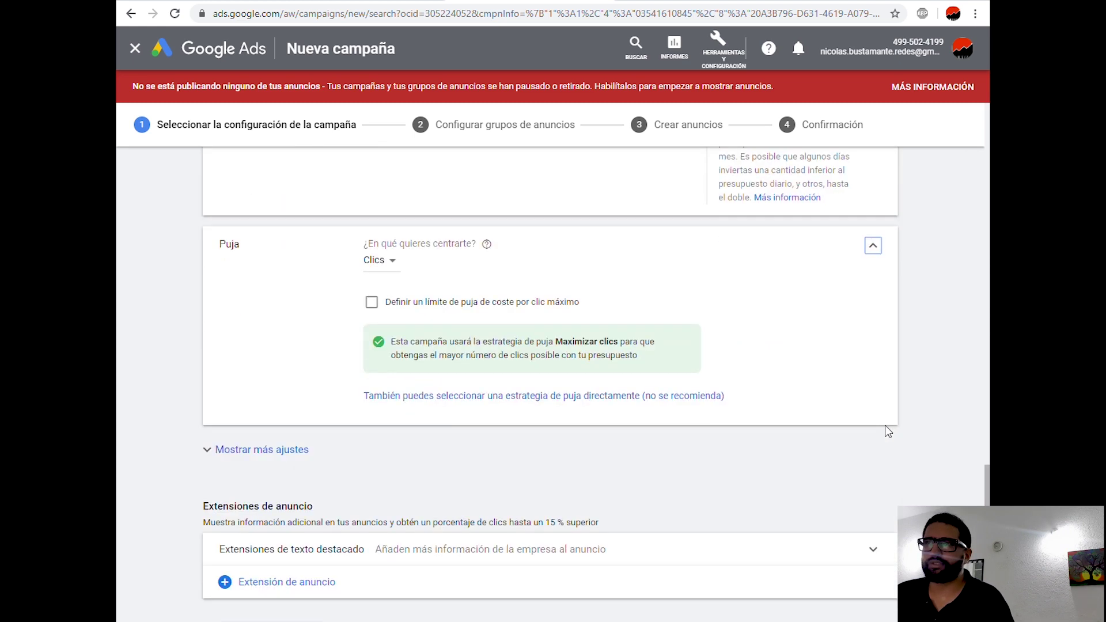
click(396, 223)
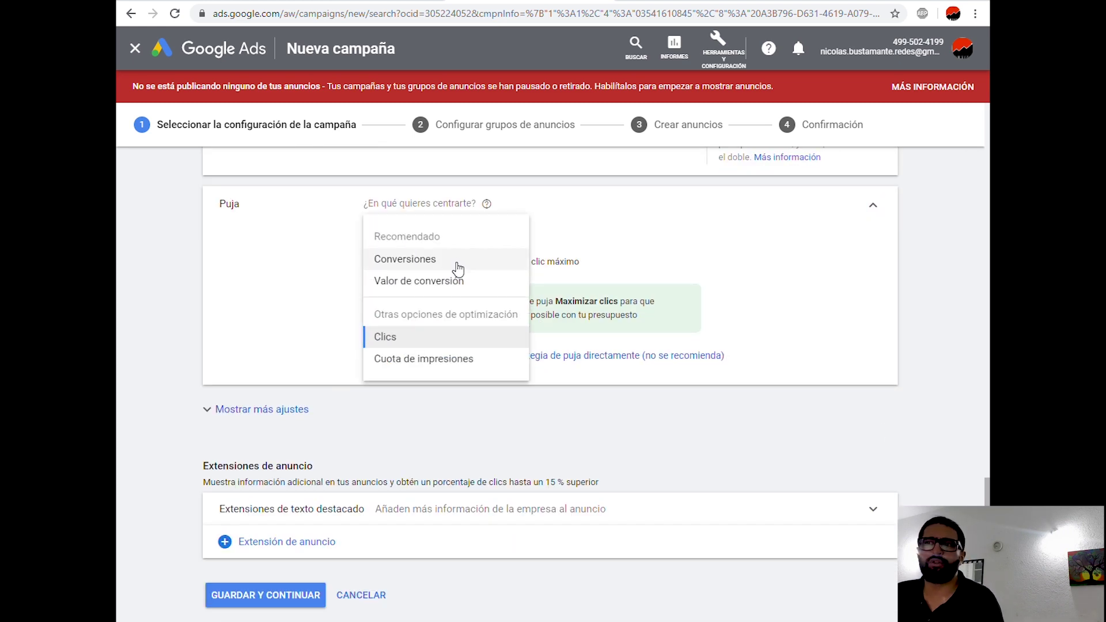
click(398, 340)
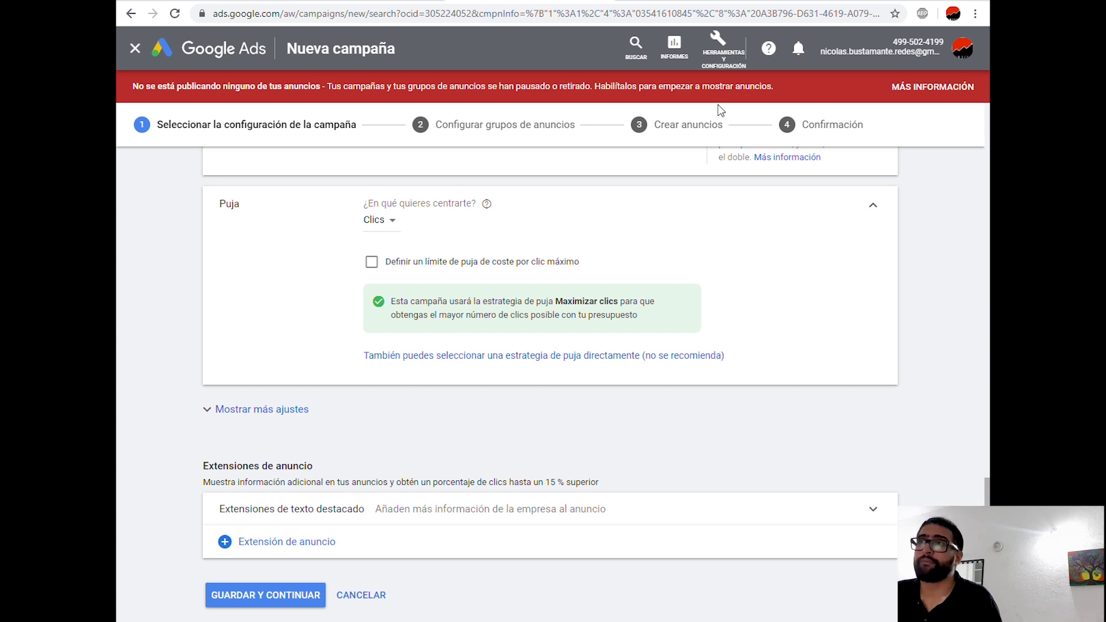
Search Google for "personal" in a new browser tab and examine how the first ad shows its phone number, returning to the campaign.
key(ctrl+t)
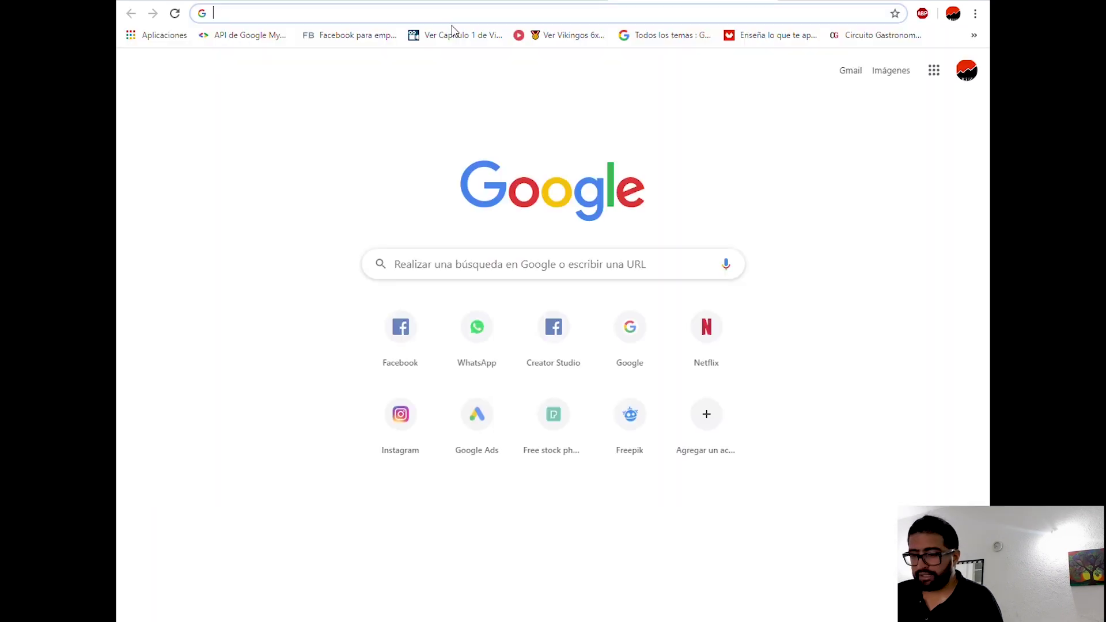
text(personal)
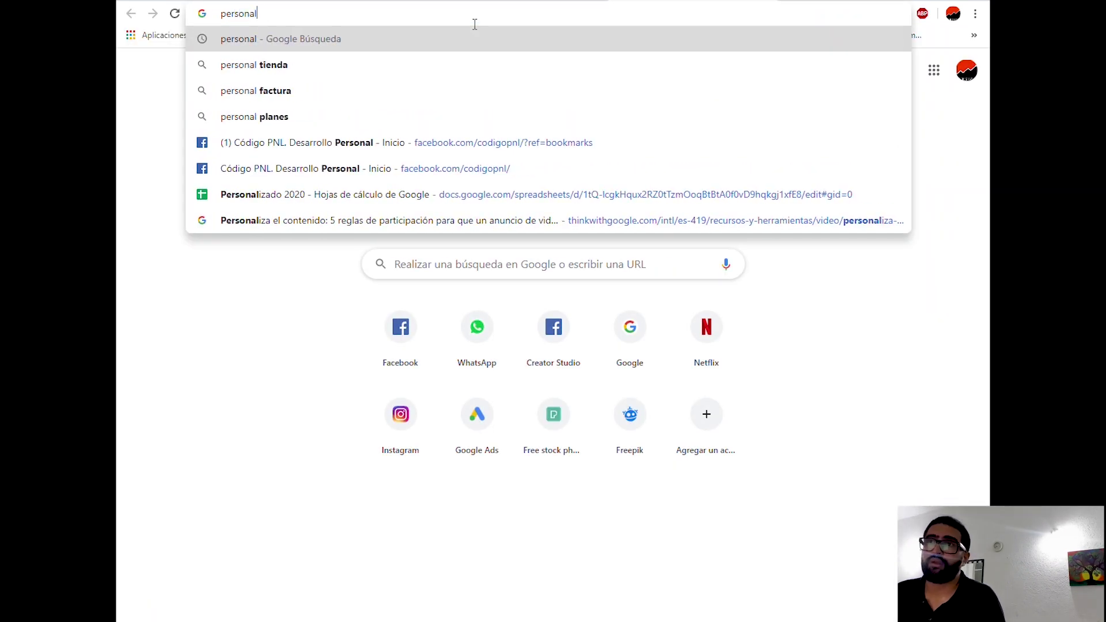
key(Return)
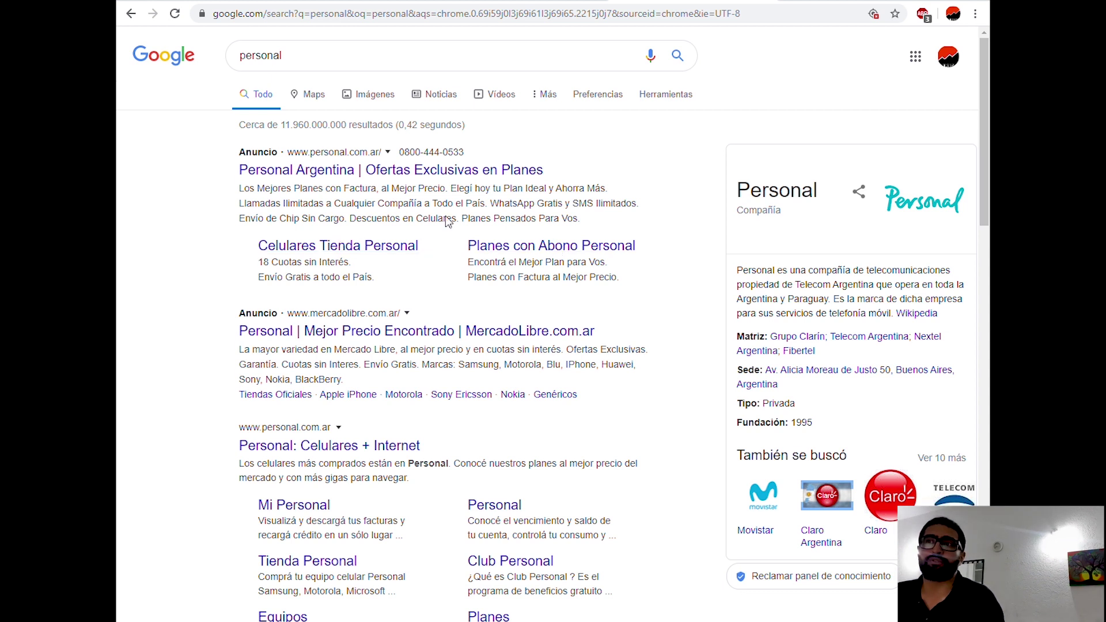
drag(406, 154, 458, 154)
click(477, 157)
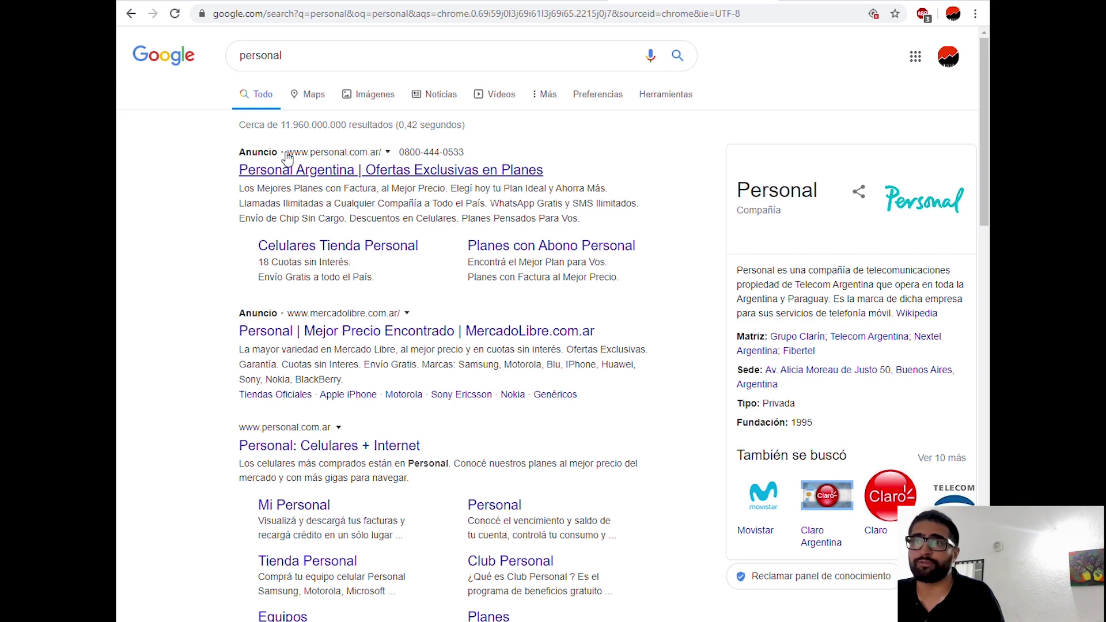
scroll(493, 323, down, 1)
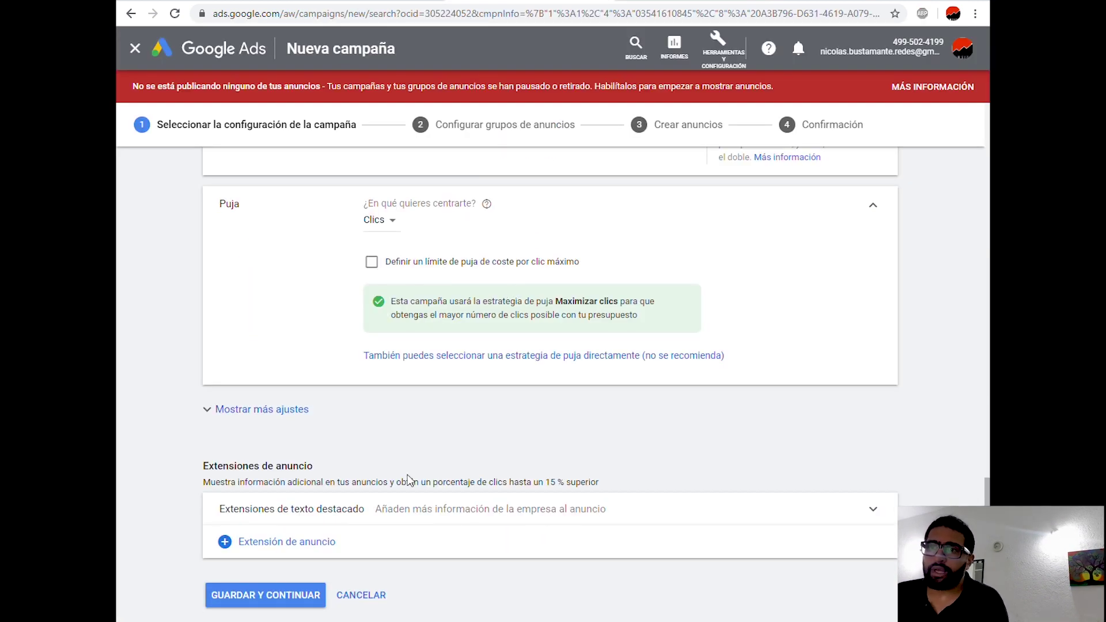
Add the location extension at account level to the campaign and save the campaign settings to continue to the ad groups.
click(344, 541)
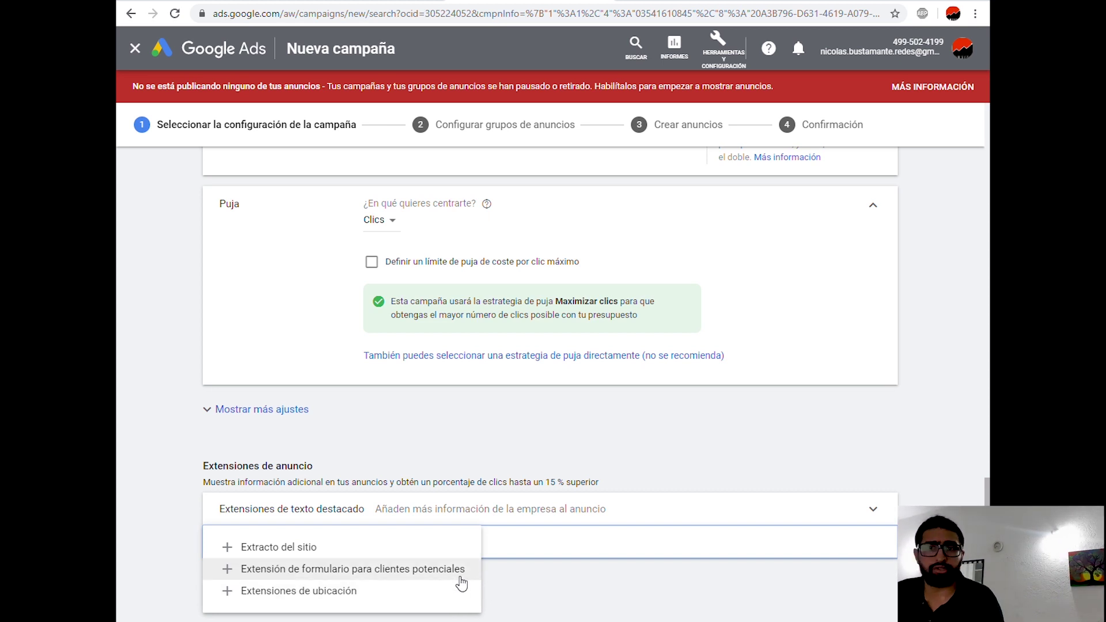
click(396, 592)
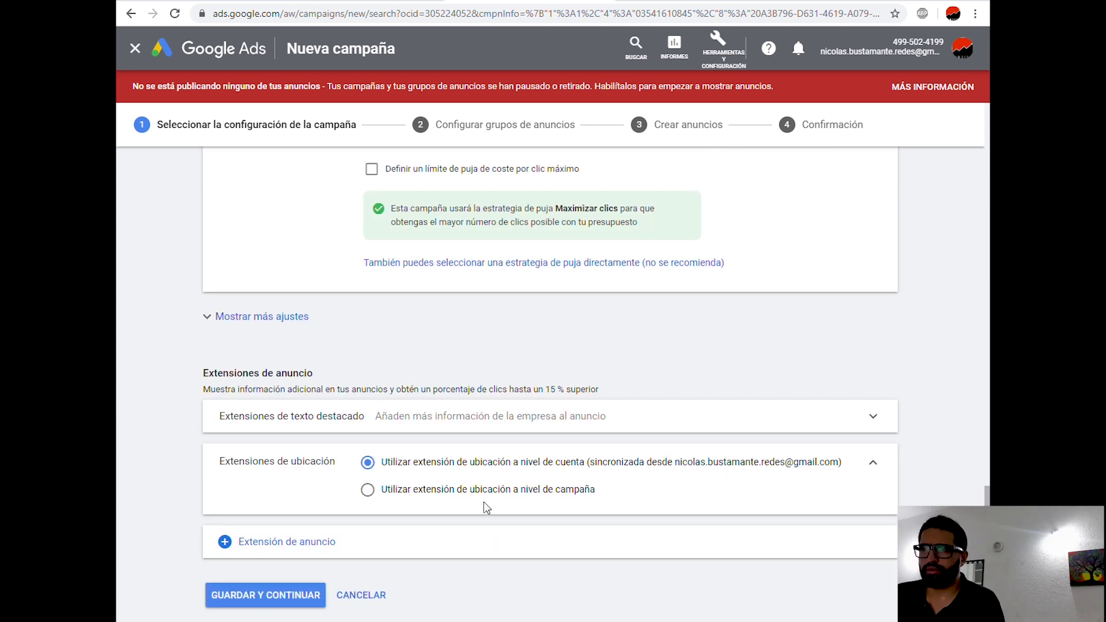
drag(484, 503, 432, 598)
click(820, 613)
click(261, 599)
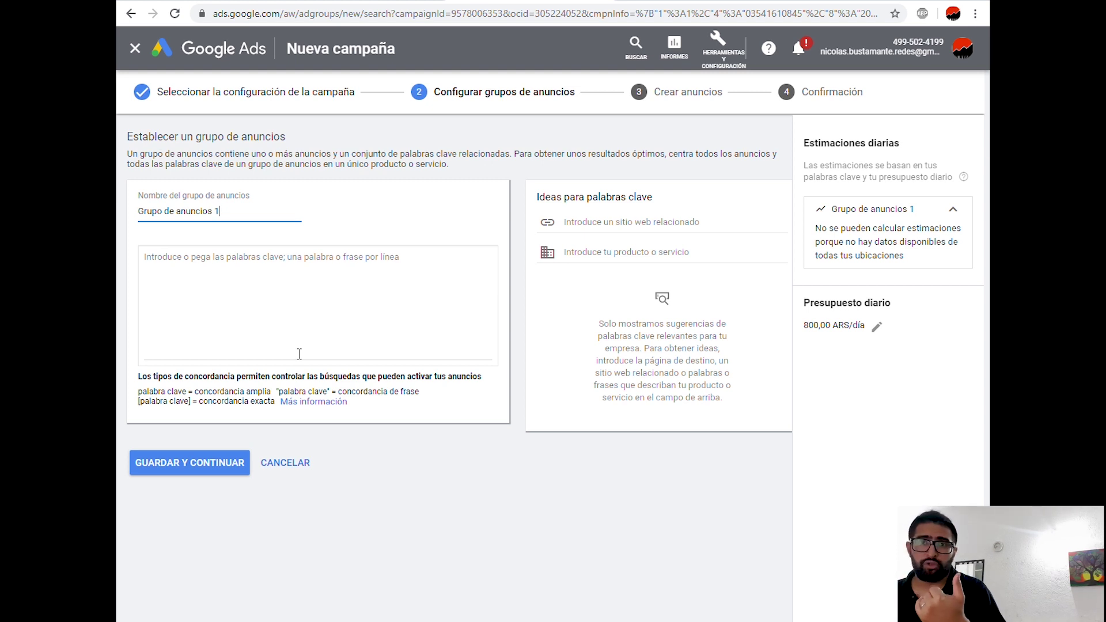
Paste the copied list of hairdressing, manicure, makeup and barber keywords into Grupo de anuncios 1 and save the ad group.
click(265, 273)
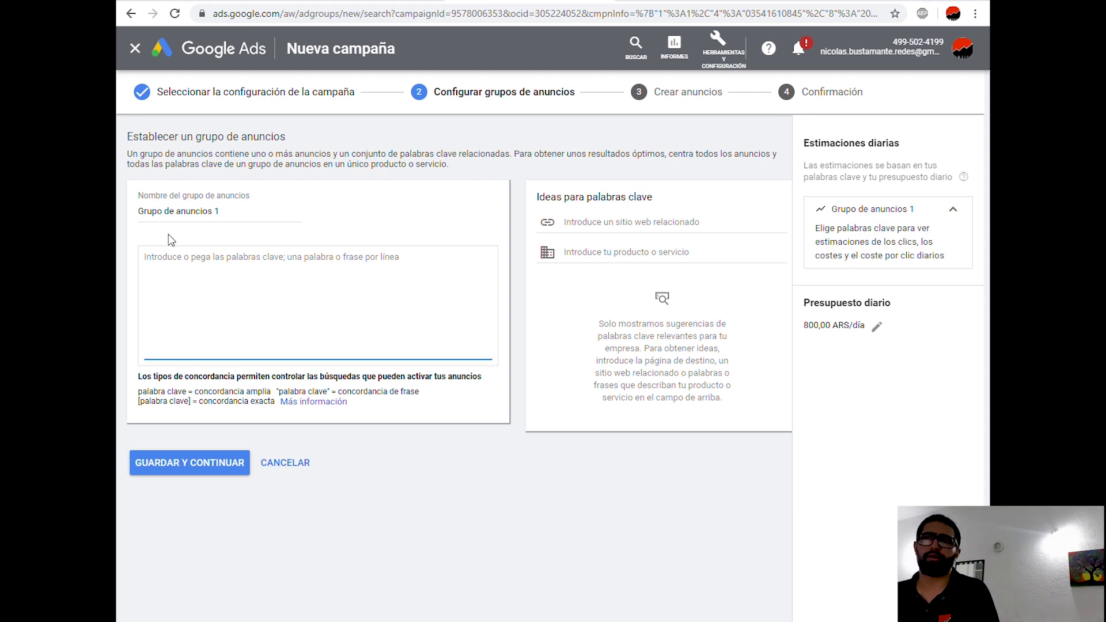
click(185, 259)
key(ctrl+v)
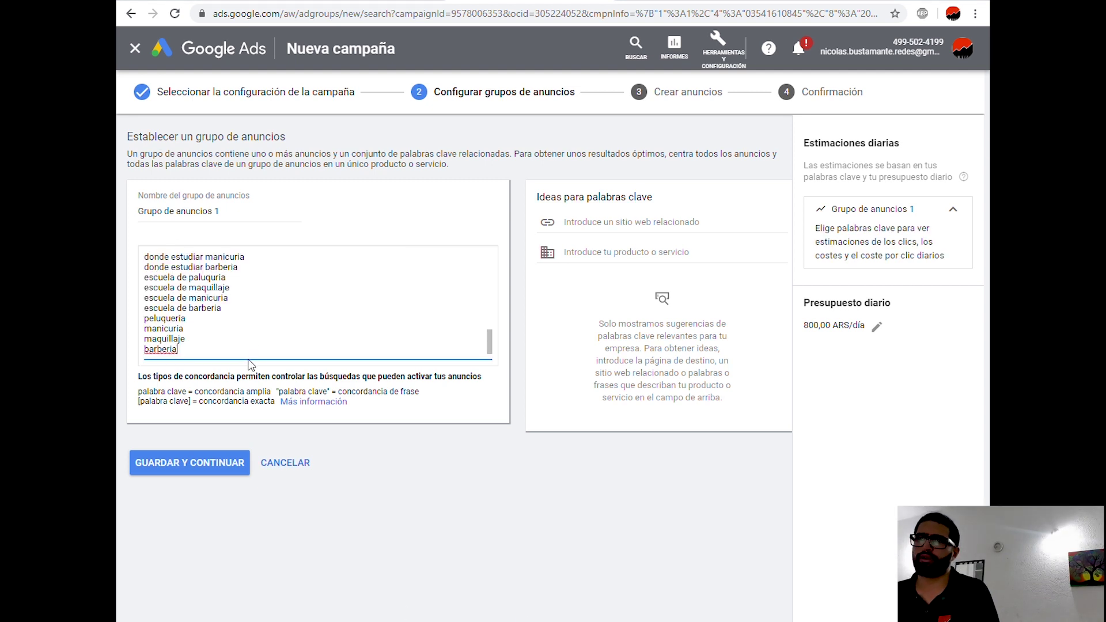
click(176, 468)
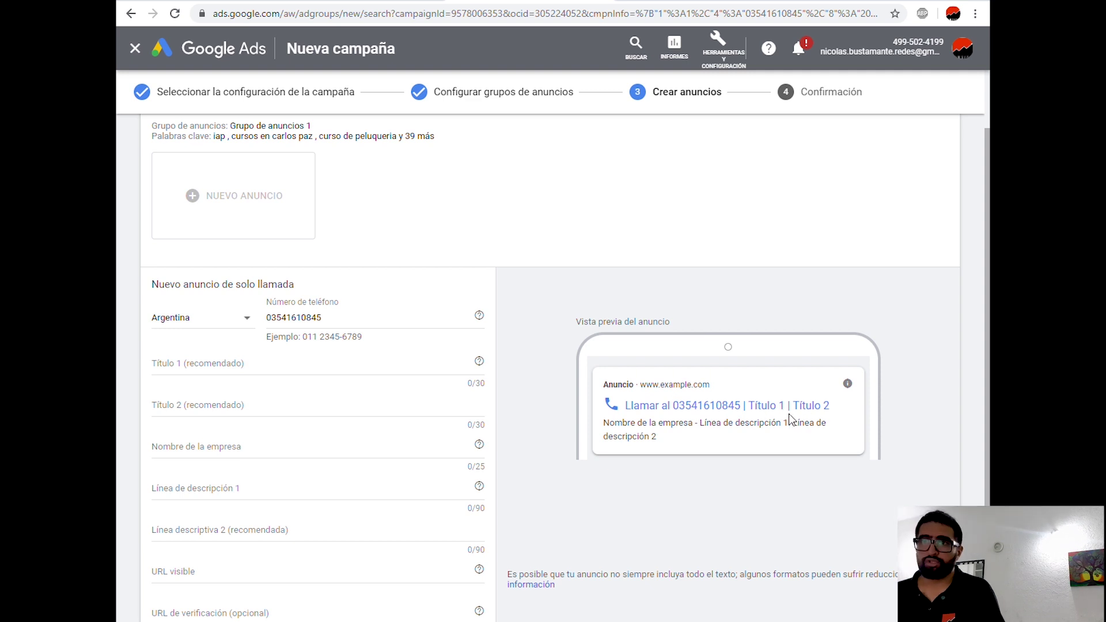
Set Título 1 of the new call-only ad to "Ropa Deportiva Carlos Paz".
click(288, 365)
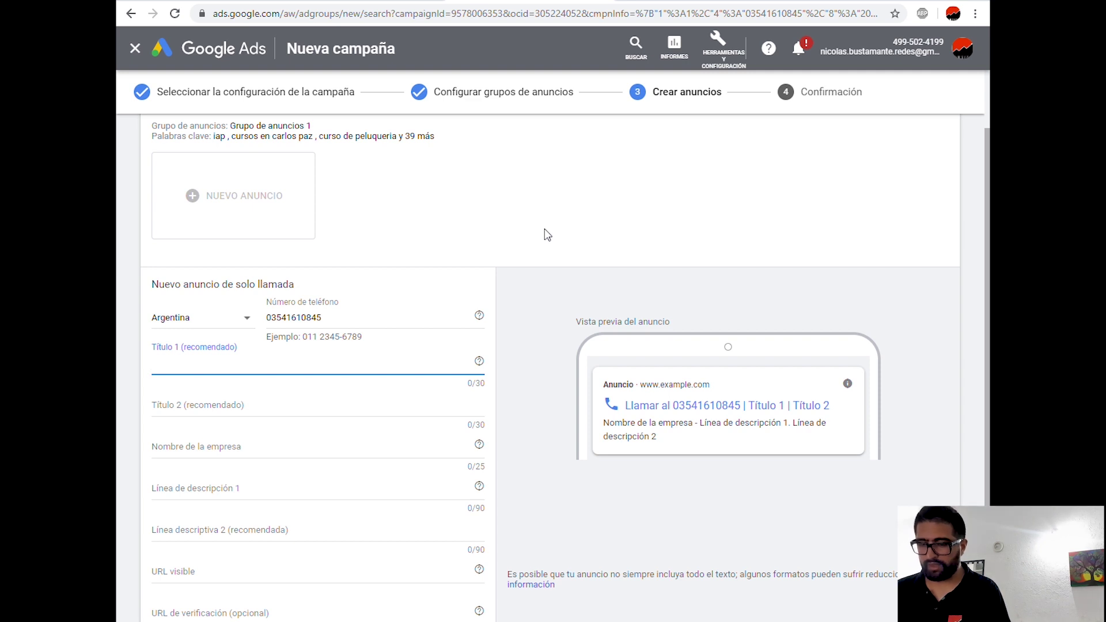
text(T)
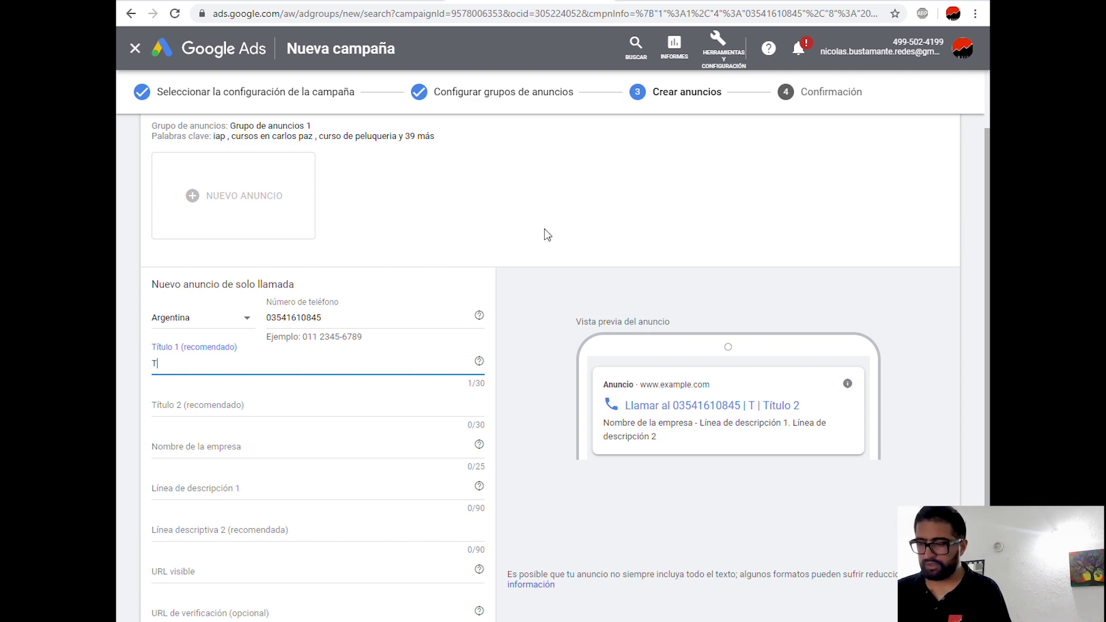
key(BackSpace)
text(Ropa Dep)
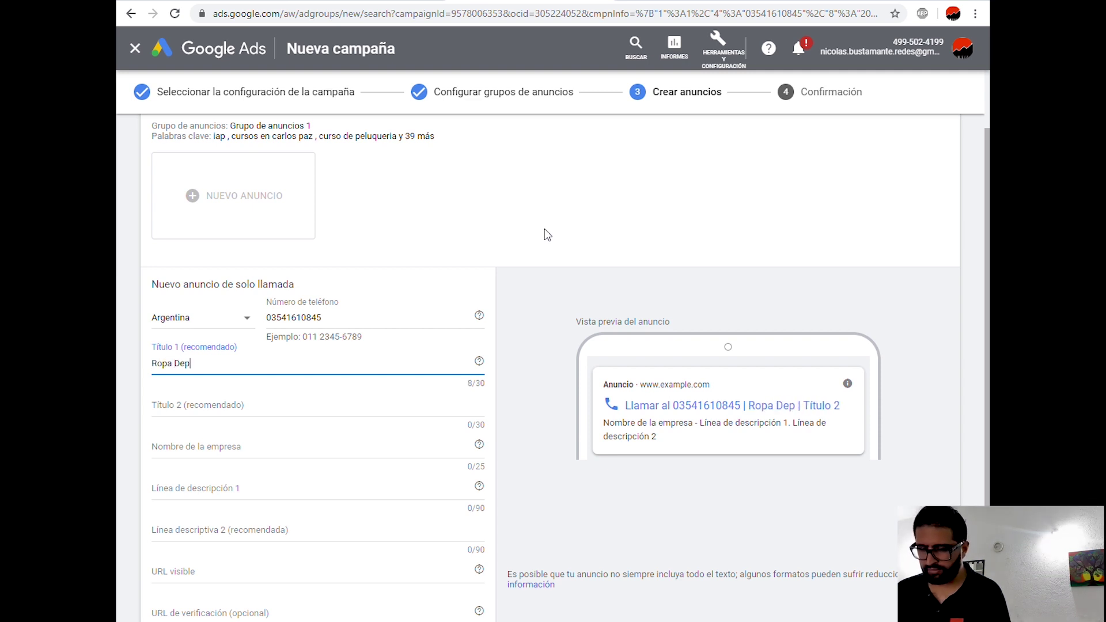
text(ortiva)
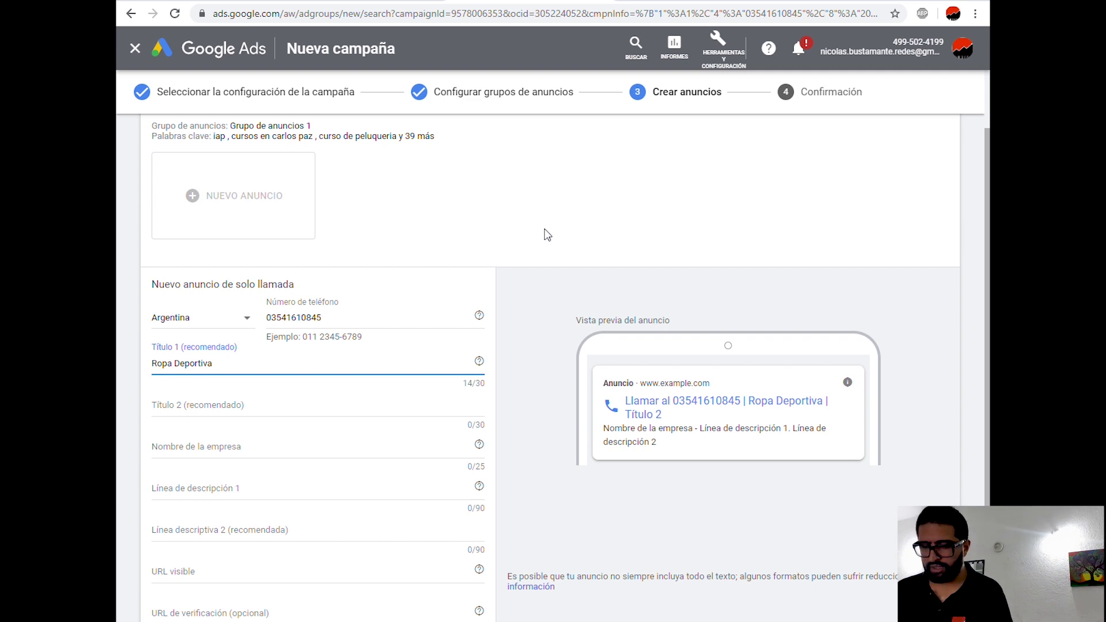
text( Carlos Paaz)
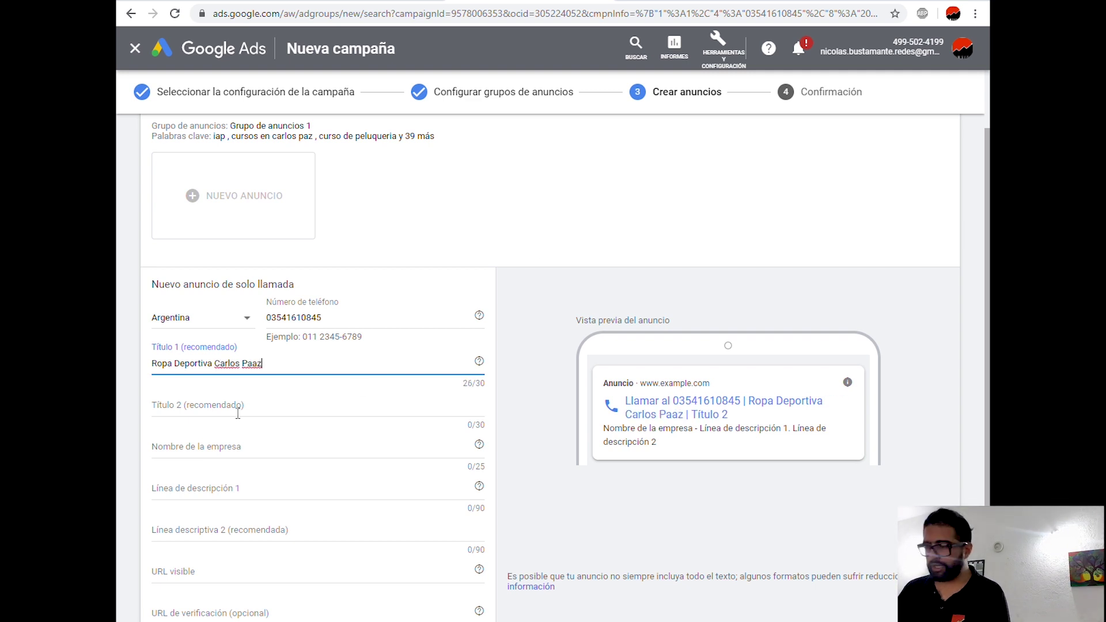
click(252, 364)
key(BackSpace)
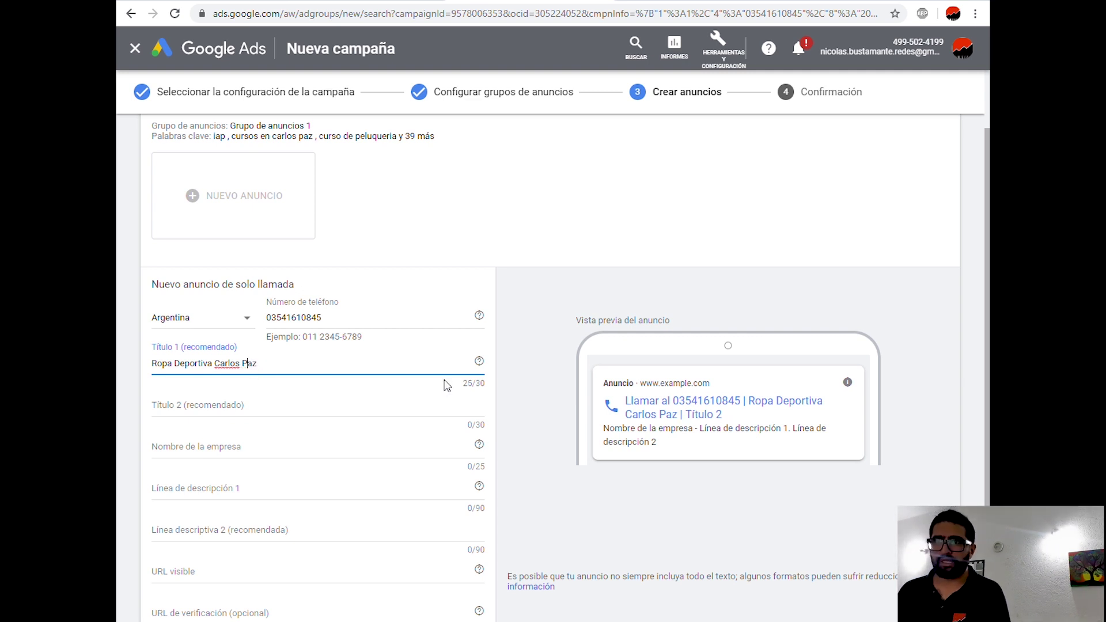
Set the ad's Título 2 to "Camisetas de Fútbol" and its company name to "Tienda Nico".
click(304, 412)
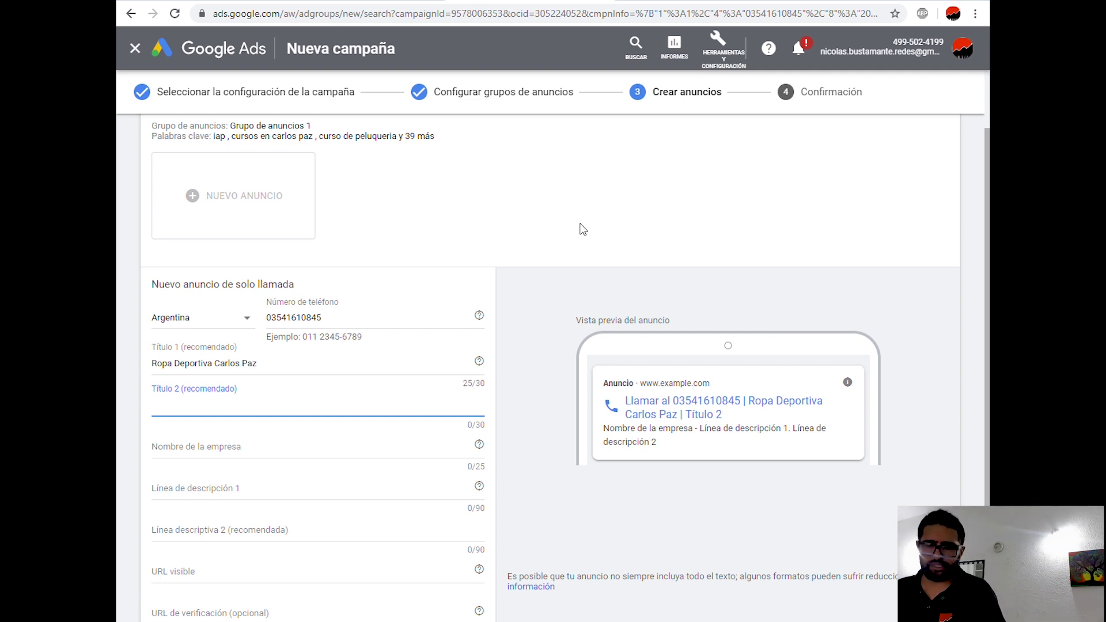
text(Reme)
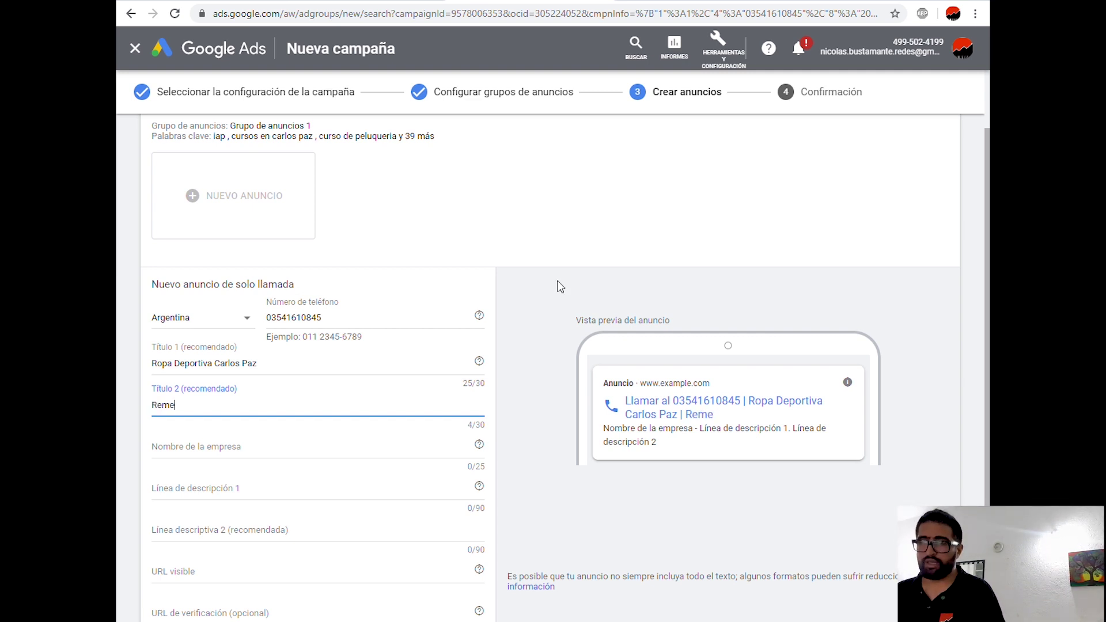
key(BackSpace)
key(BackSpace)
key(BackSpace)
key(BackSpace)
key(BackSpace)
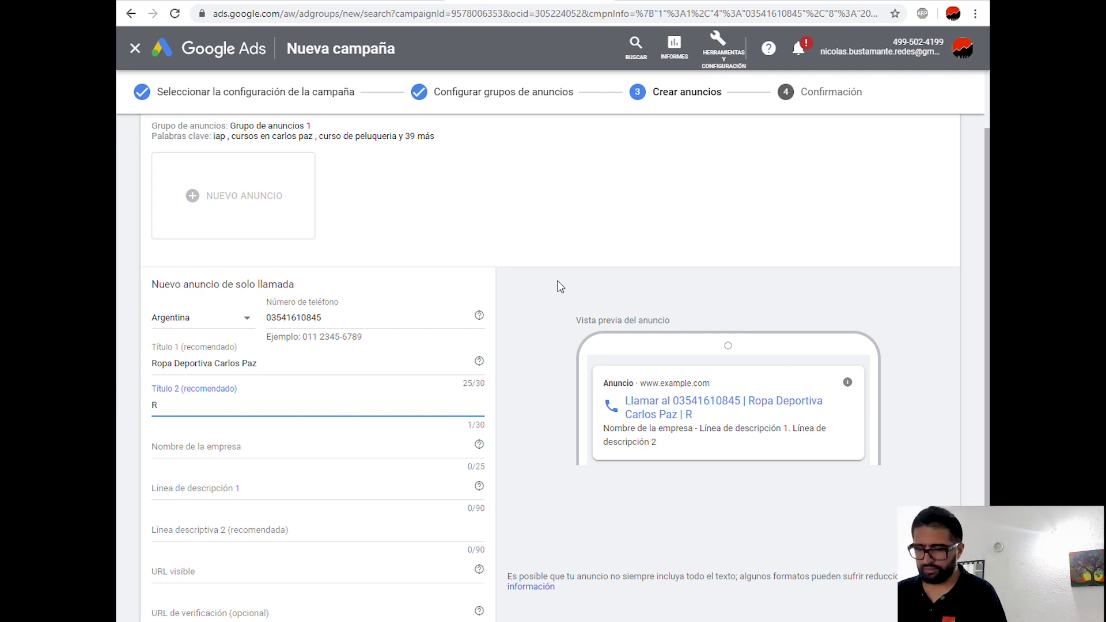
text(Camise)
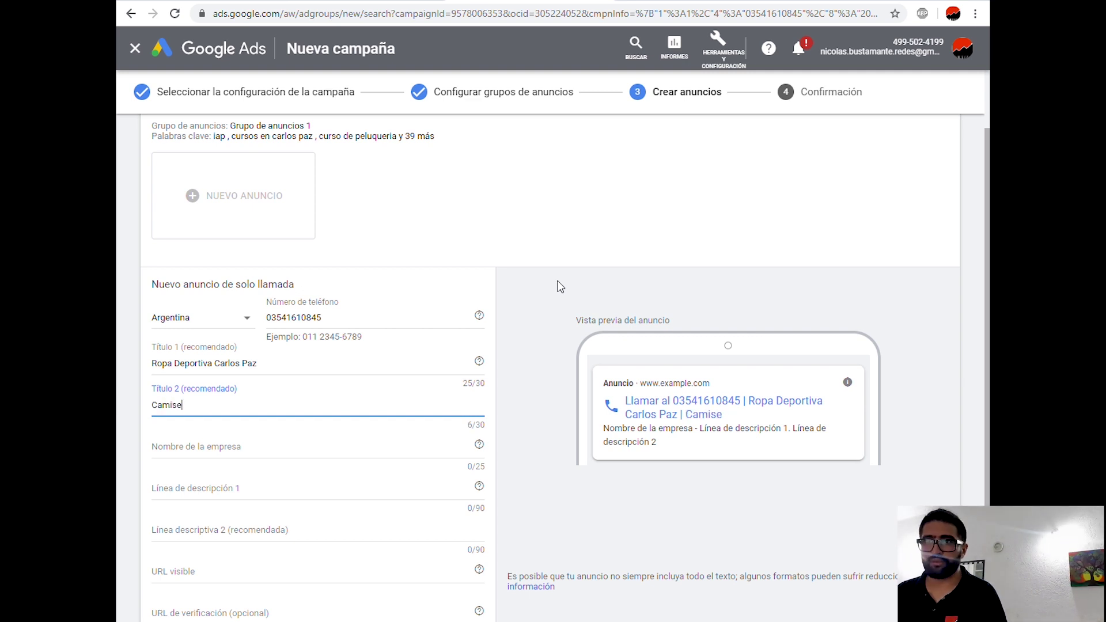
text(tas d)
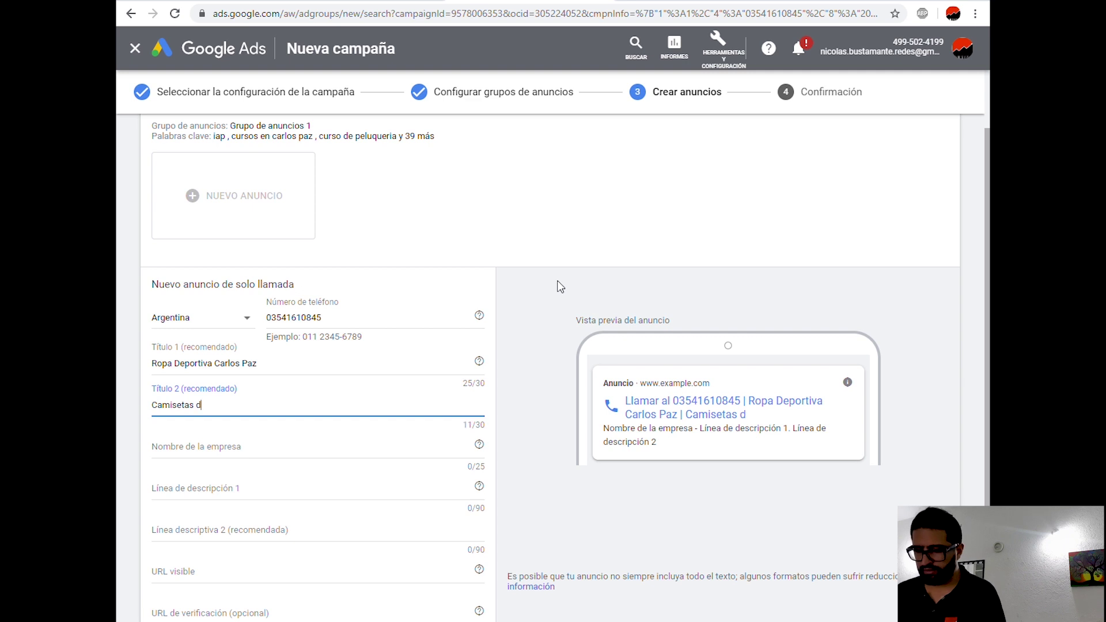
text(e Fútbol)
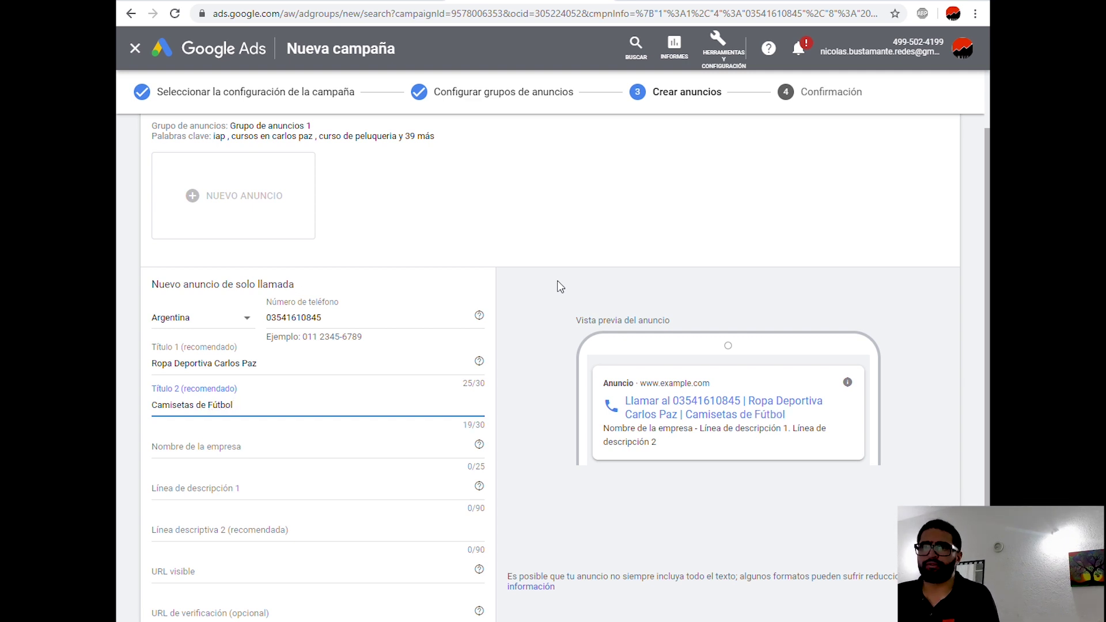
click(199, 459)
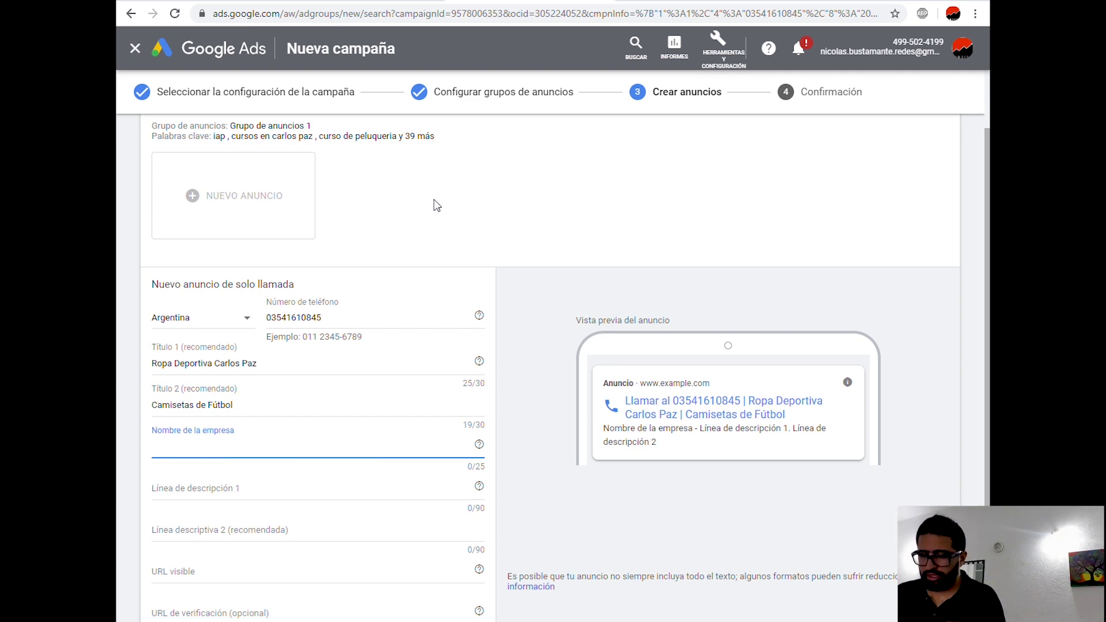
text(Tienda Nico)
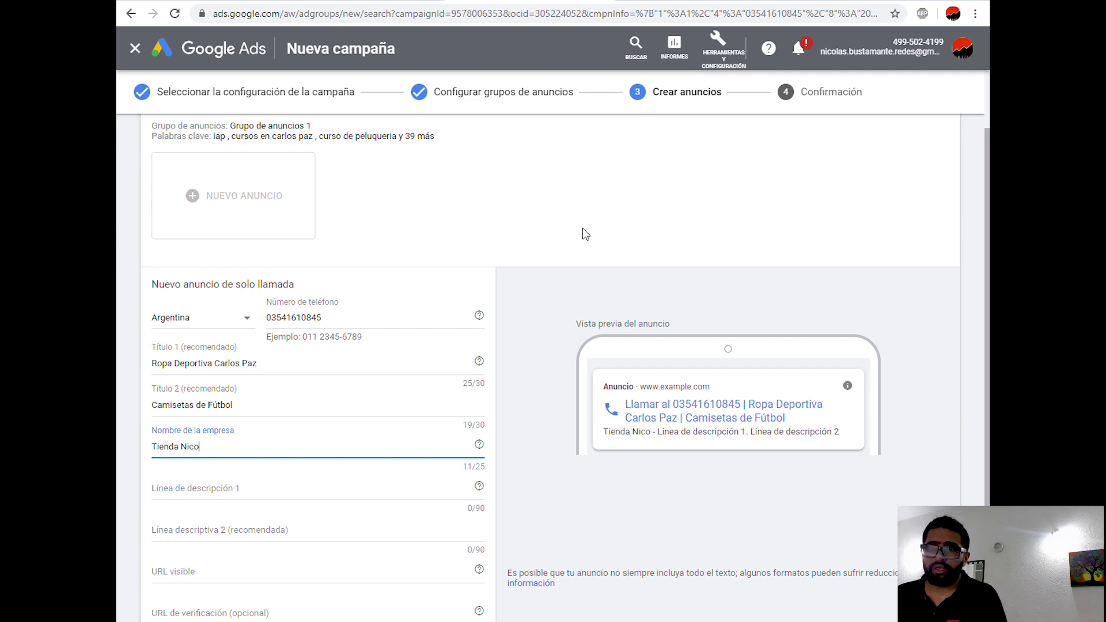
Set the call-only ad's Línea de descripción 1 to "Camisetas de Fútbol, River, Boca, Racing, Independiente.".
click(291, 490)
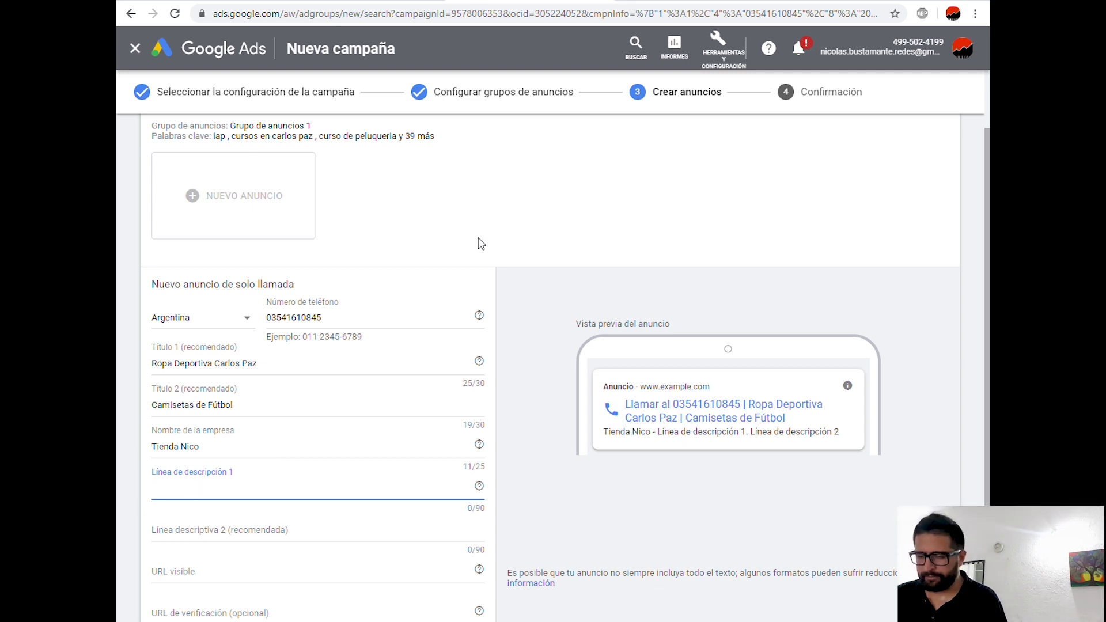
text(C)
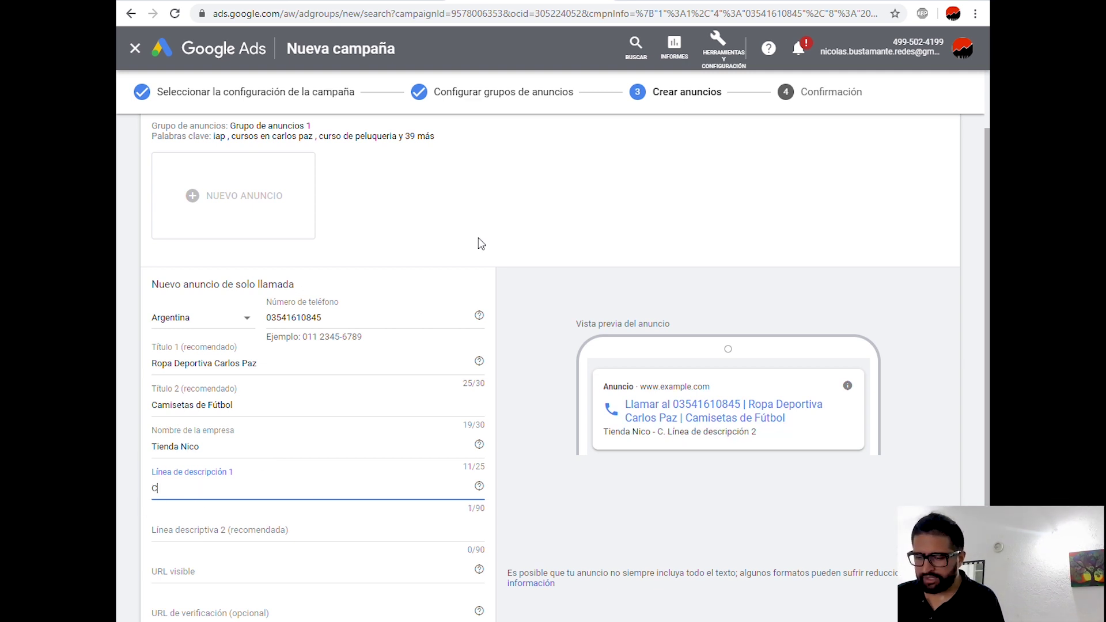
text(amisetas d)
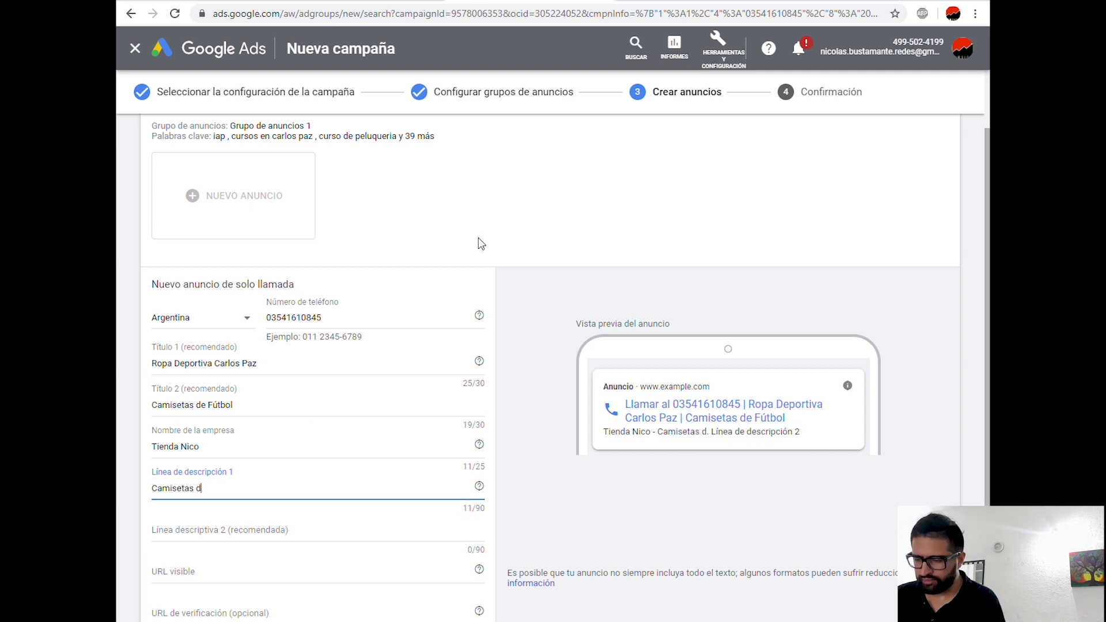
text(e Fútb)
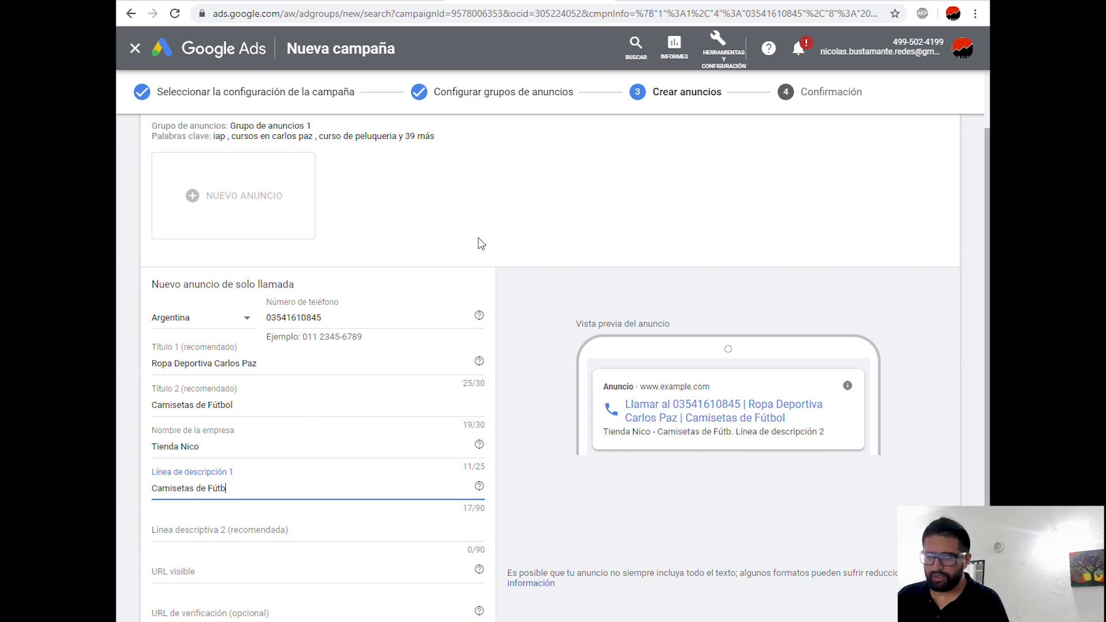
text(ol,)
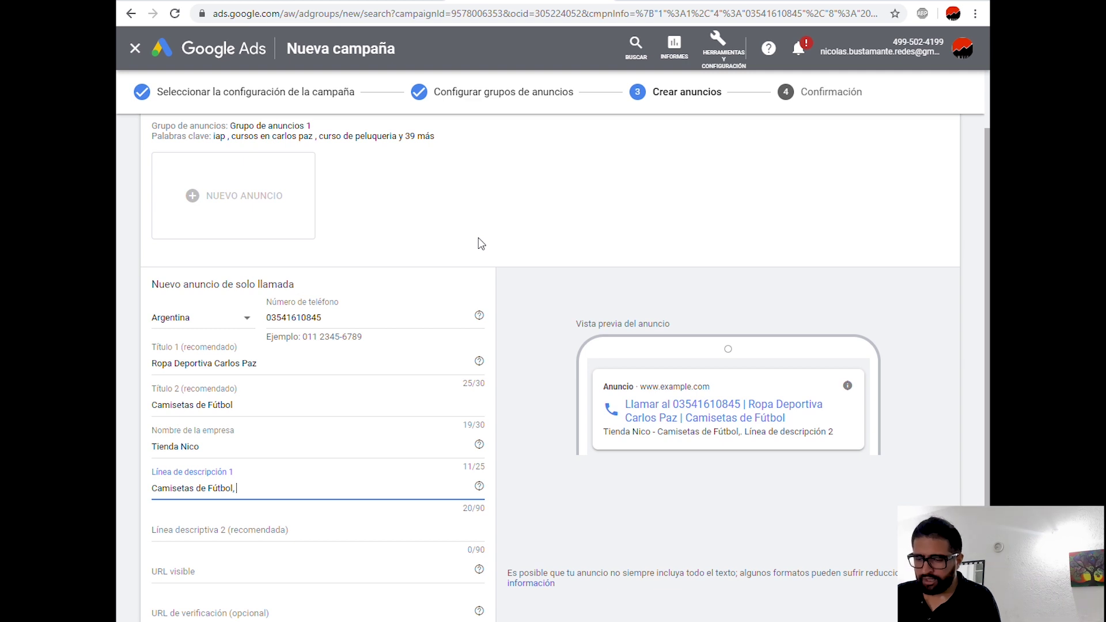
text(River)
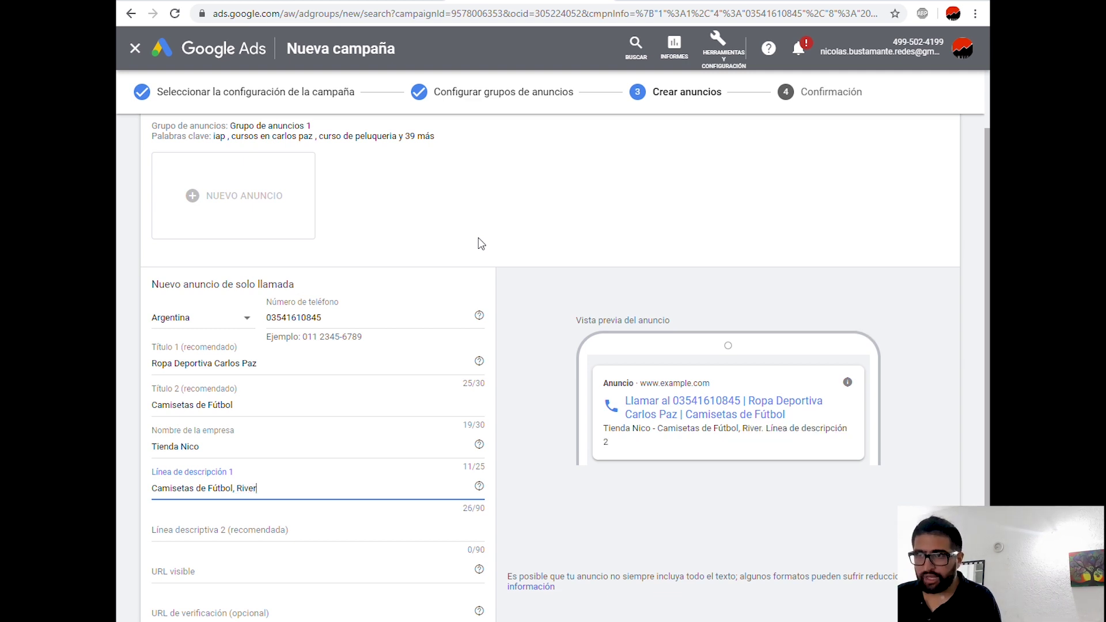
text(, Boca)
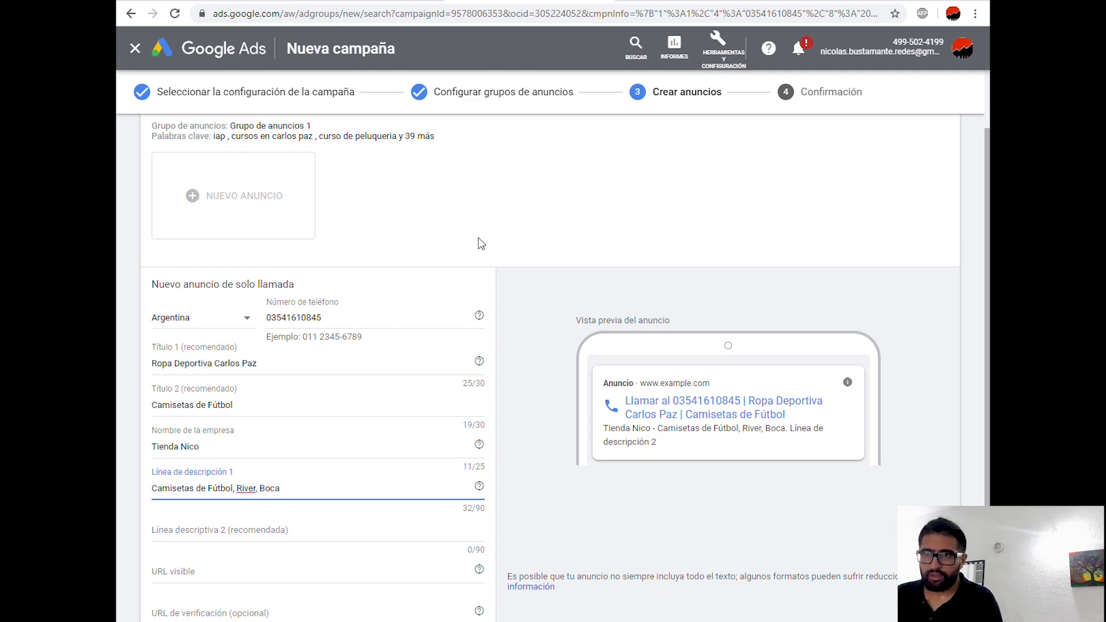
text(,)
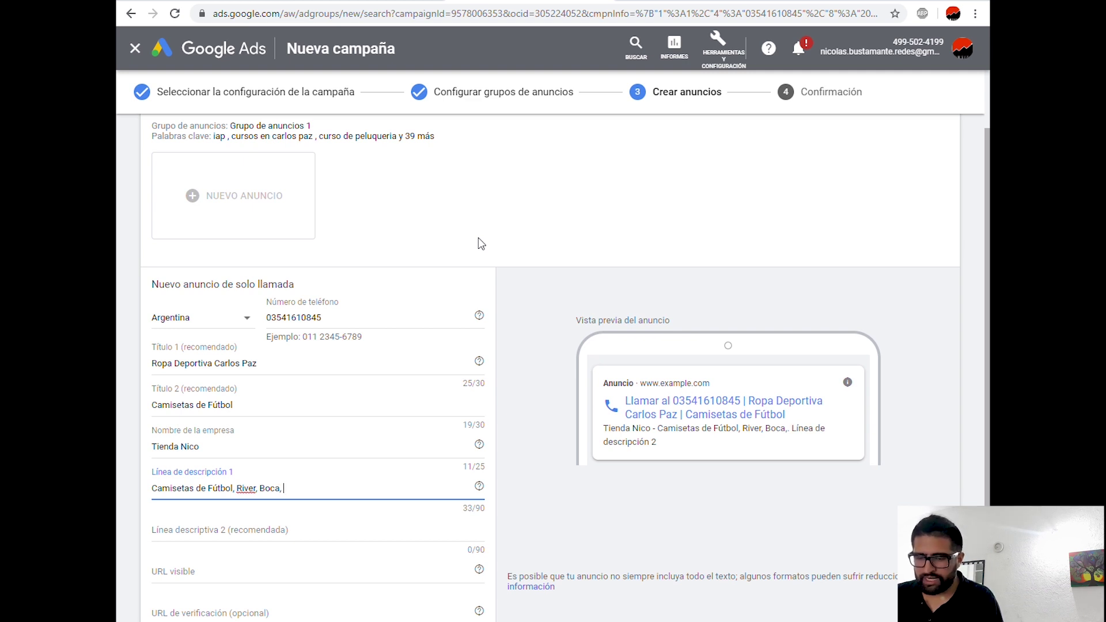
text( Raci)
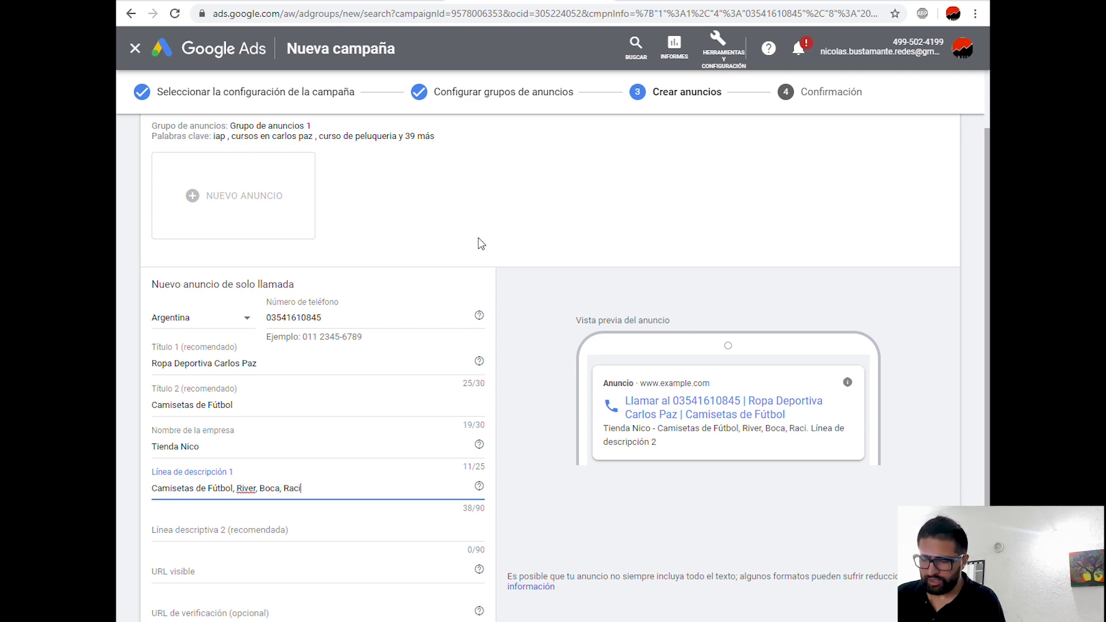
text(ng, Indep)
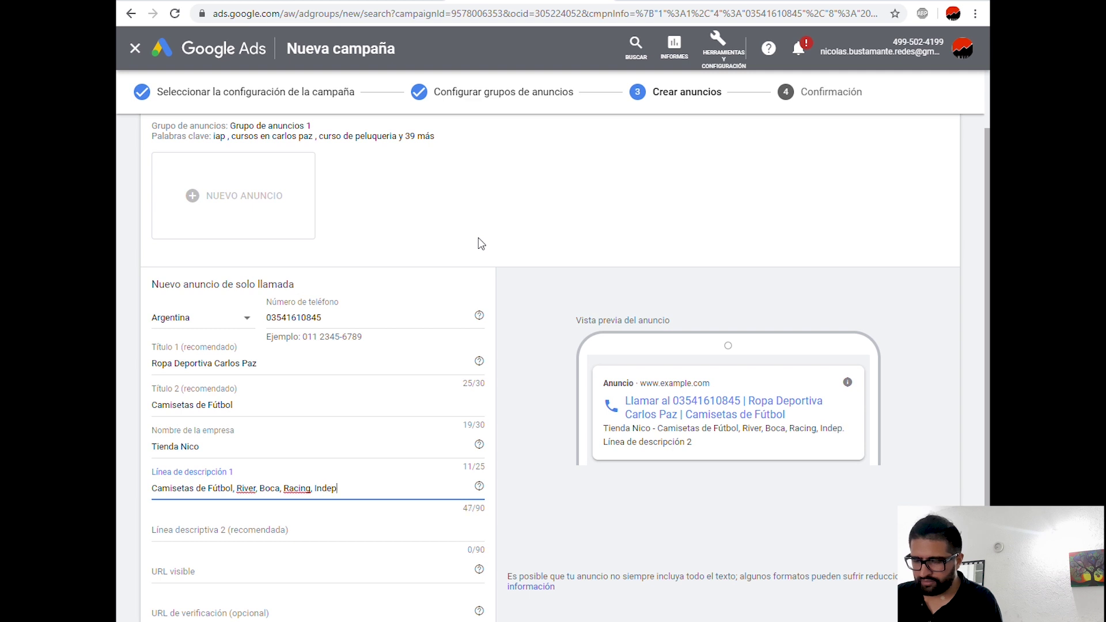
text(endiente)
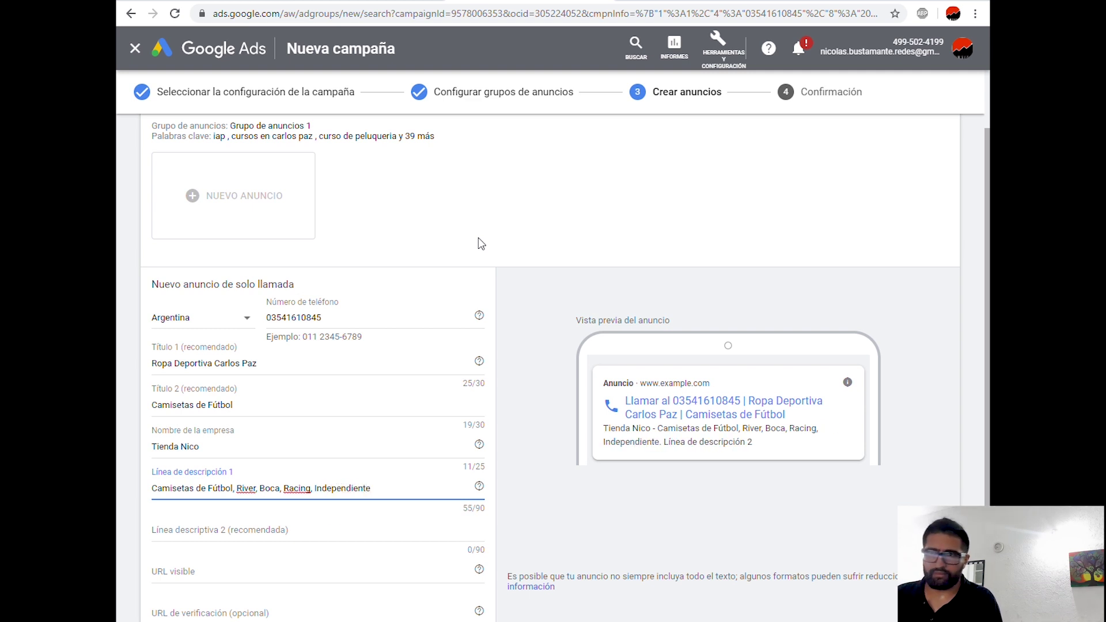
text(.)
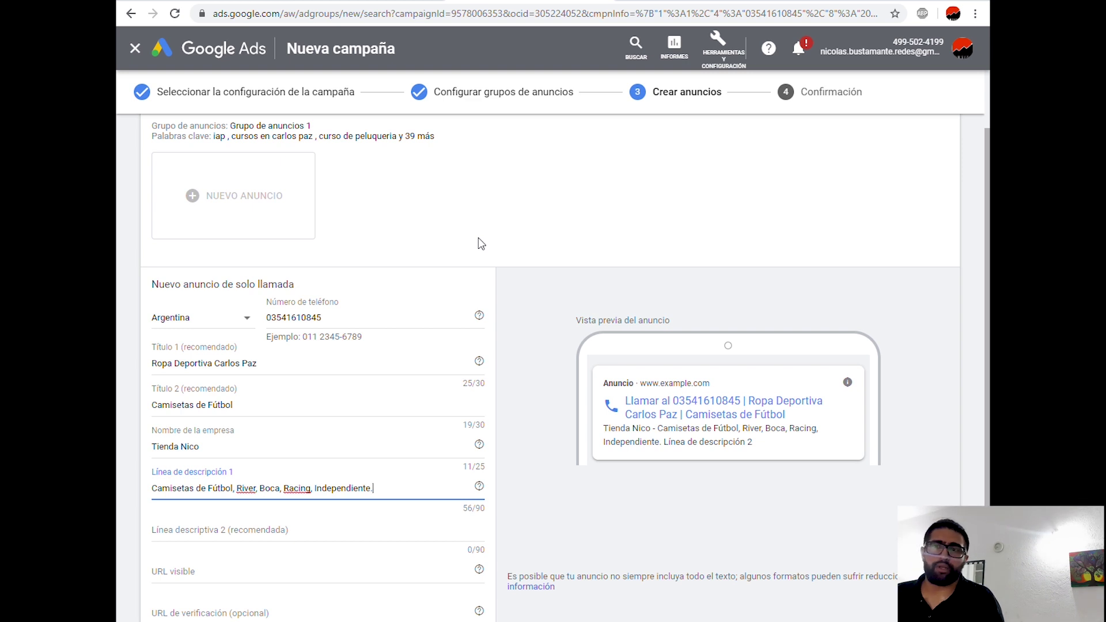
Insert "Pantalon, Medias, Botines," before "River" in Línea de descripción 1.
click(233, 489)
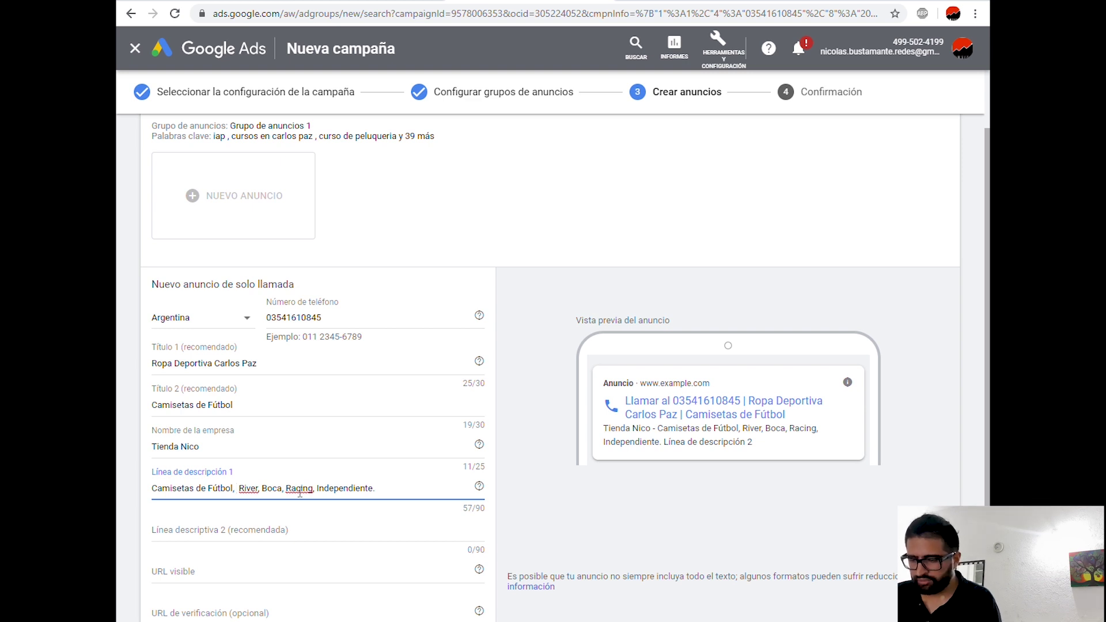
text(Pantalon)
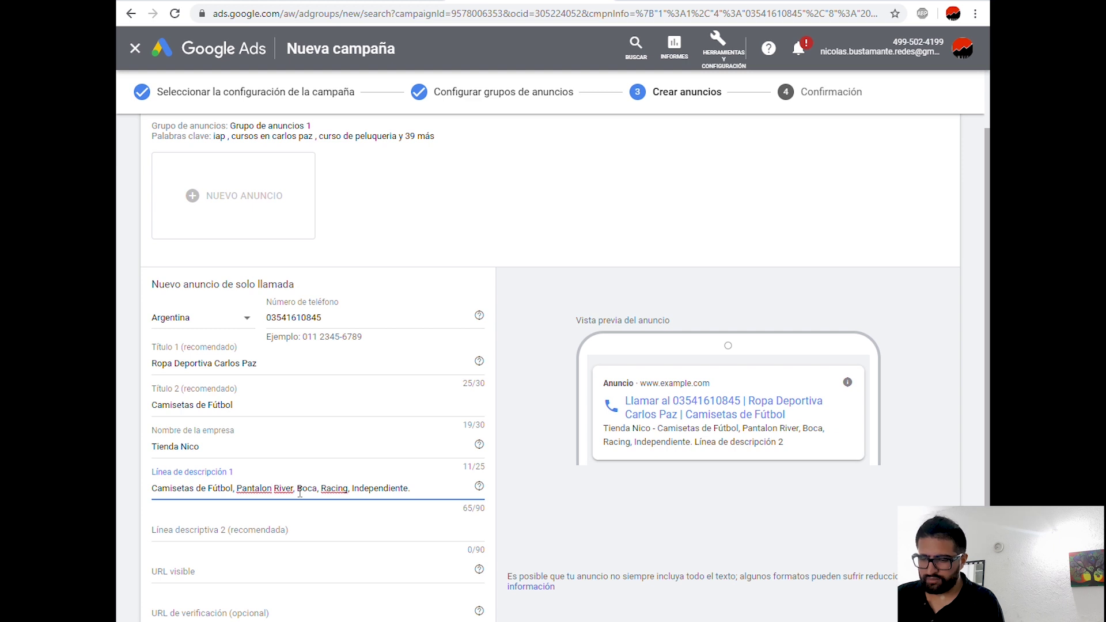
text(, Medias)
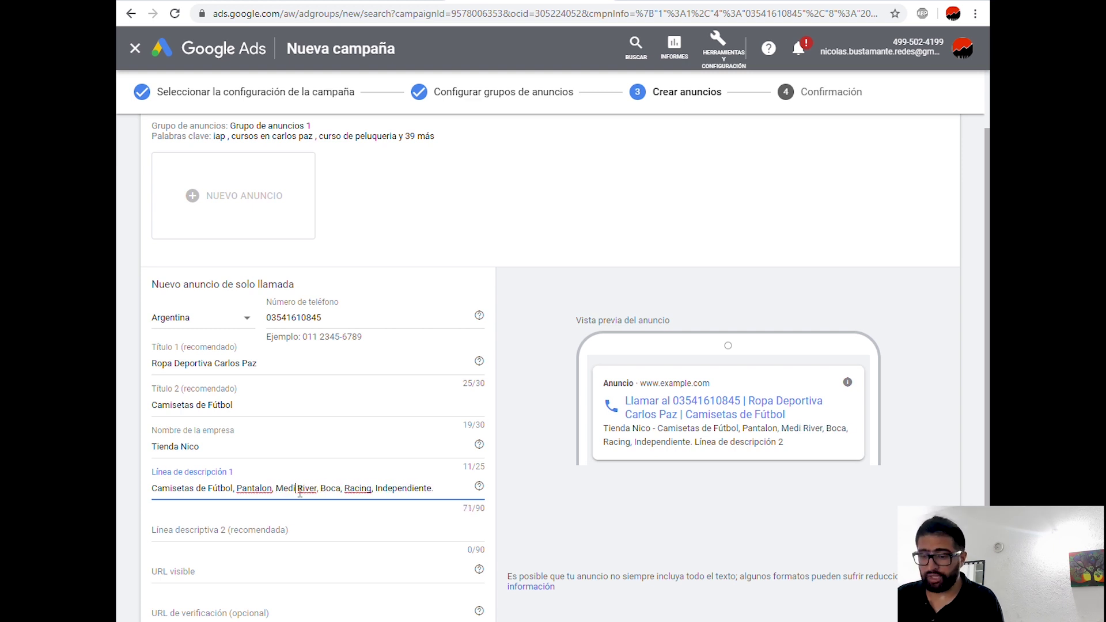
text(, Botine)
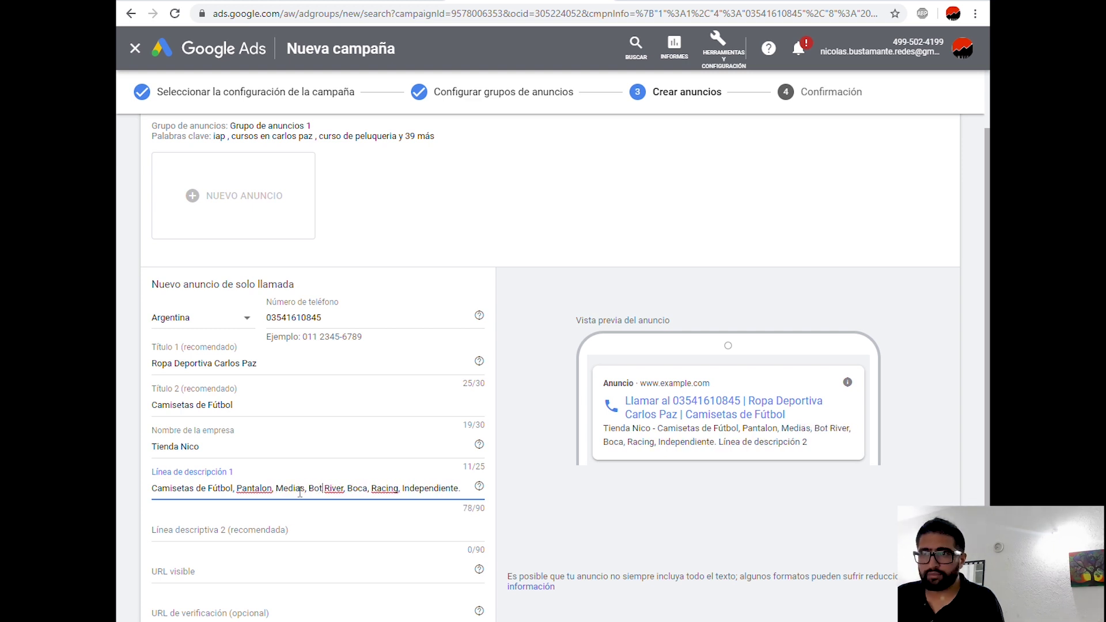
text(s,)
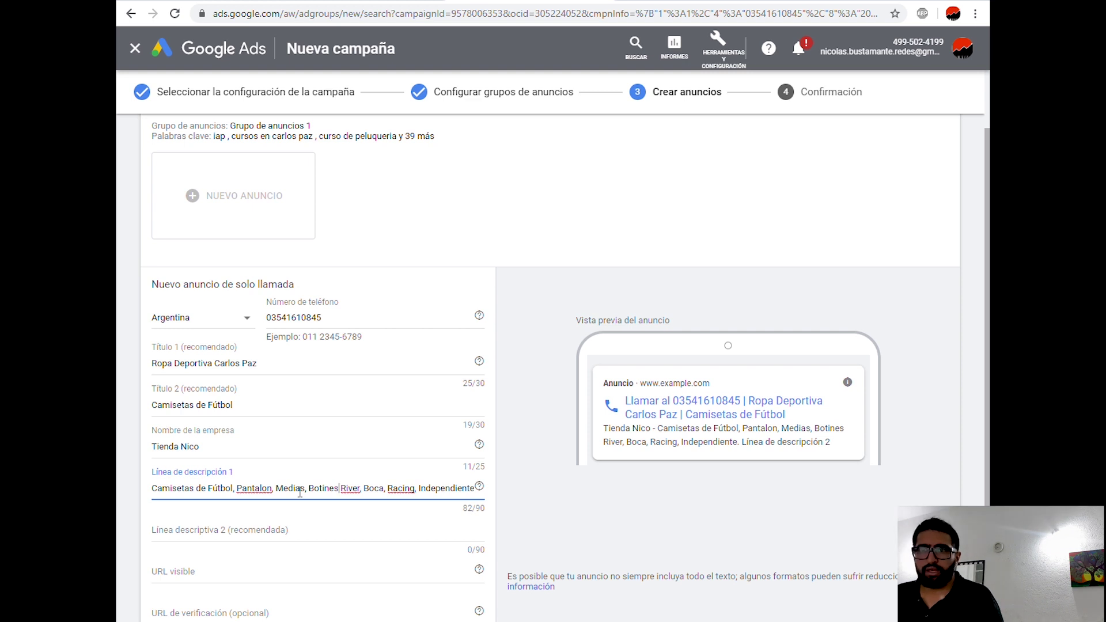
Enter "Obtené un 20% Off en tu primera Compra." in Línea descriptiva 2 of the ad.
click(209, 529)
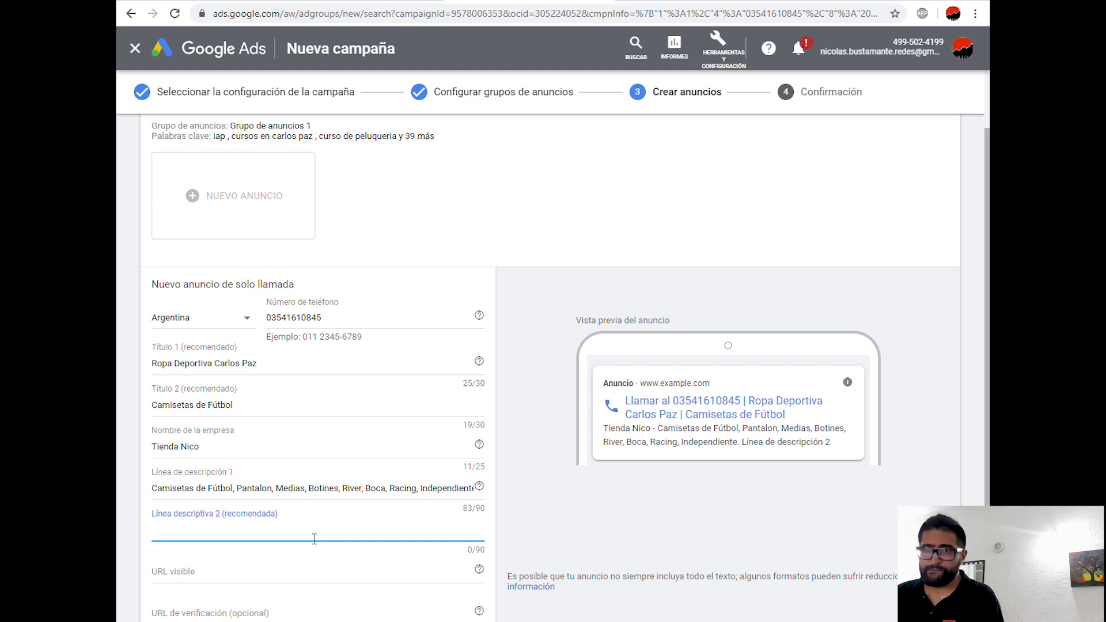
text(Obtene)
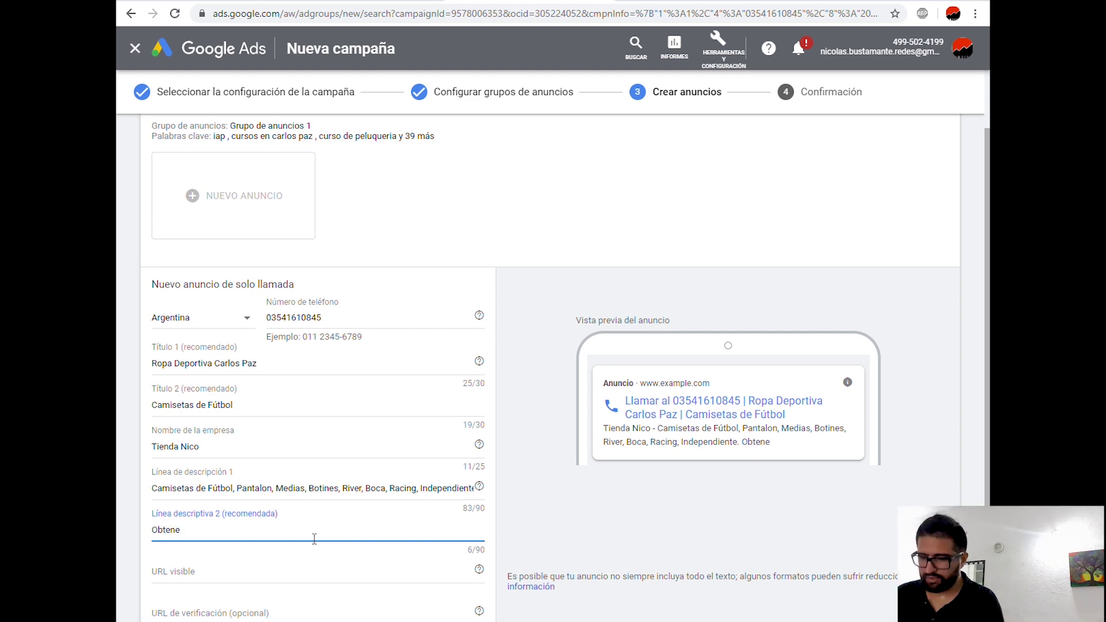
key(BackSpace)
text(é )
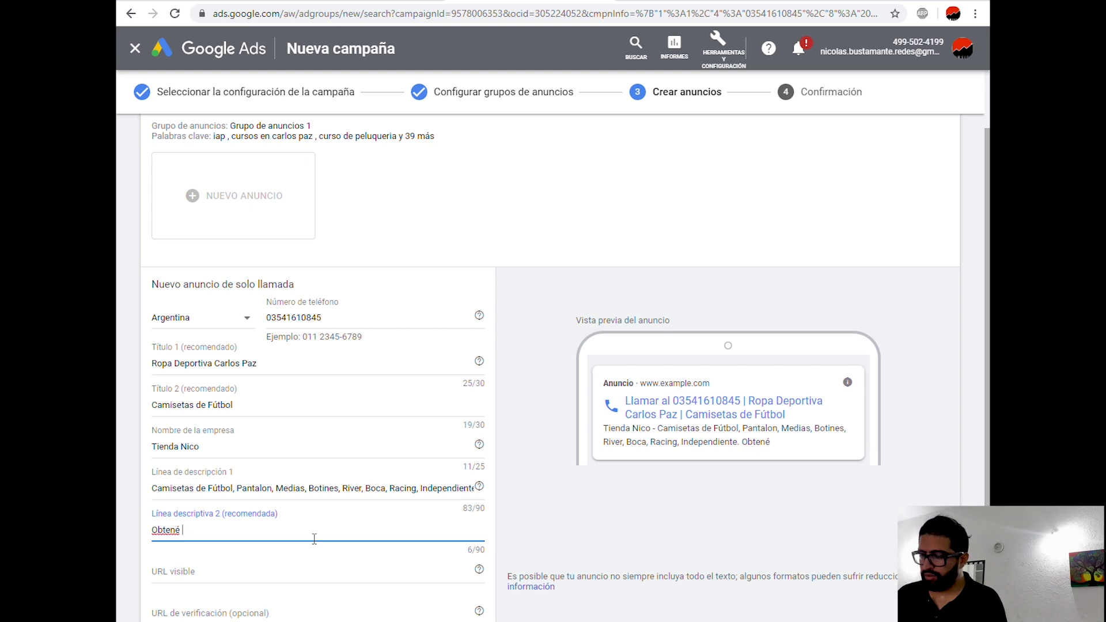
text(un 20)
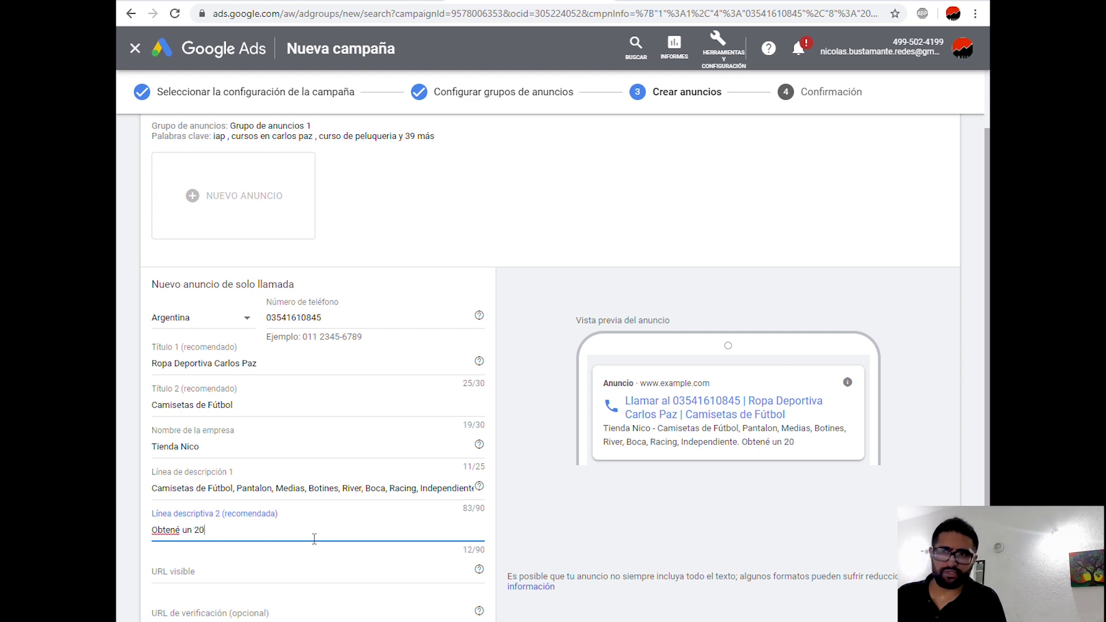
text(%)
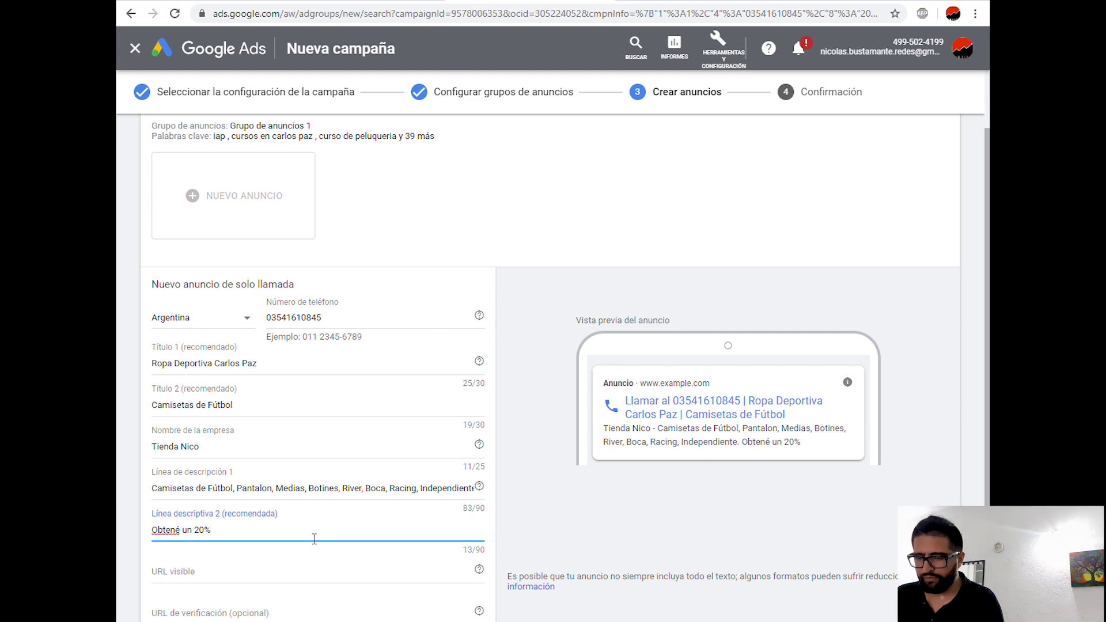
text( Off)
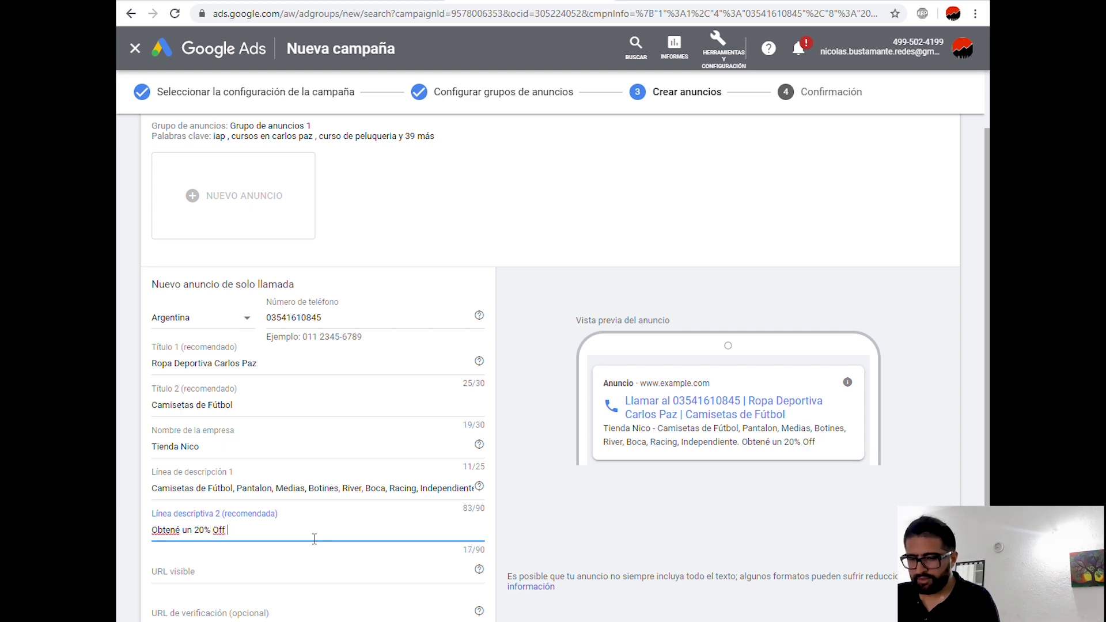
text( en)
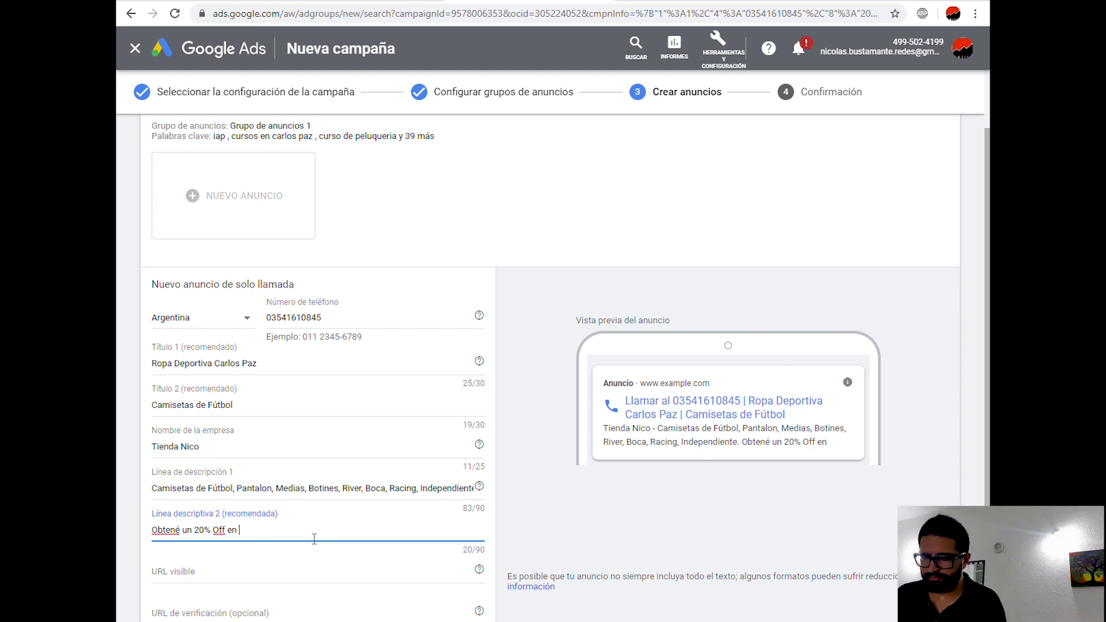
text( tu pr)
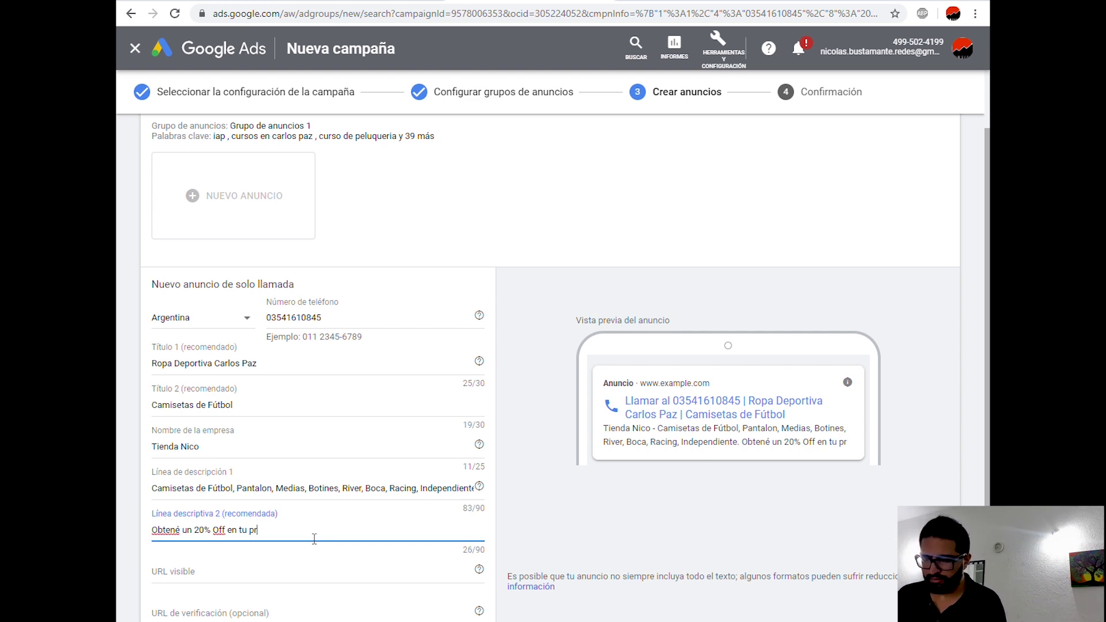
text(imera Compra.)
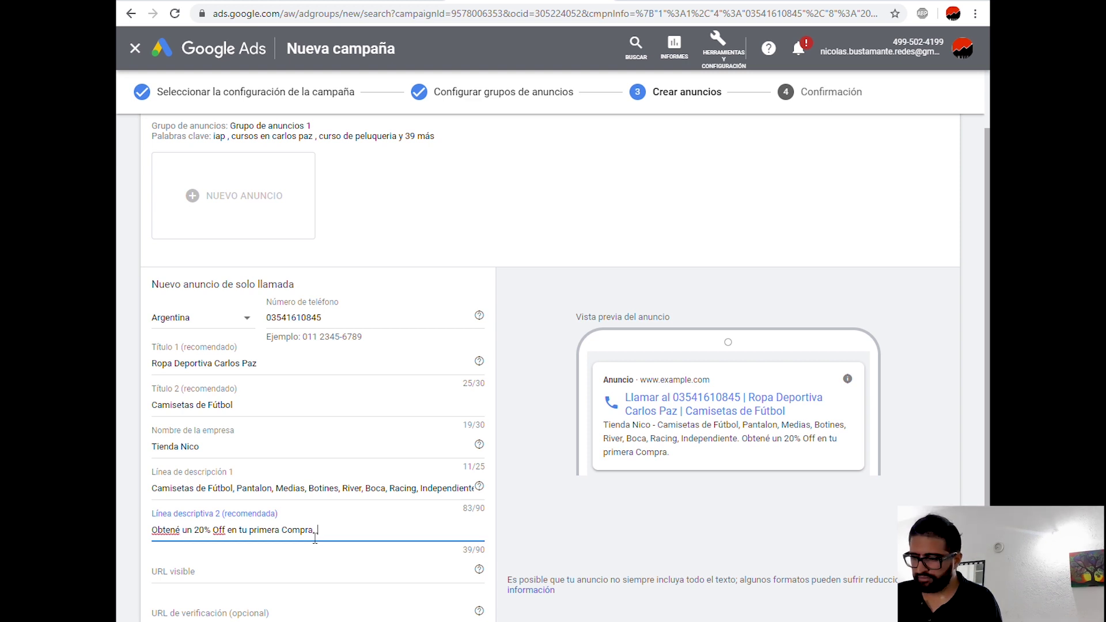
Add the call to action "LLamá y Reservá tu Prenda." to the end of Línea descriptiva 2.
text(LLamá y)
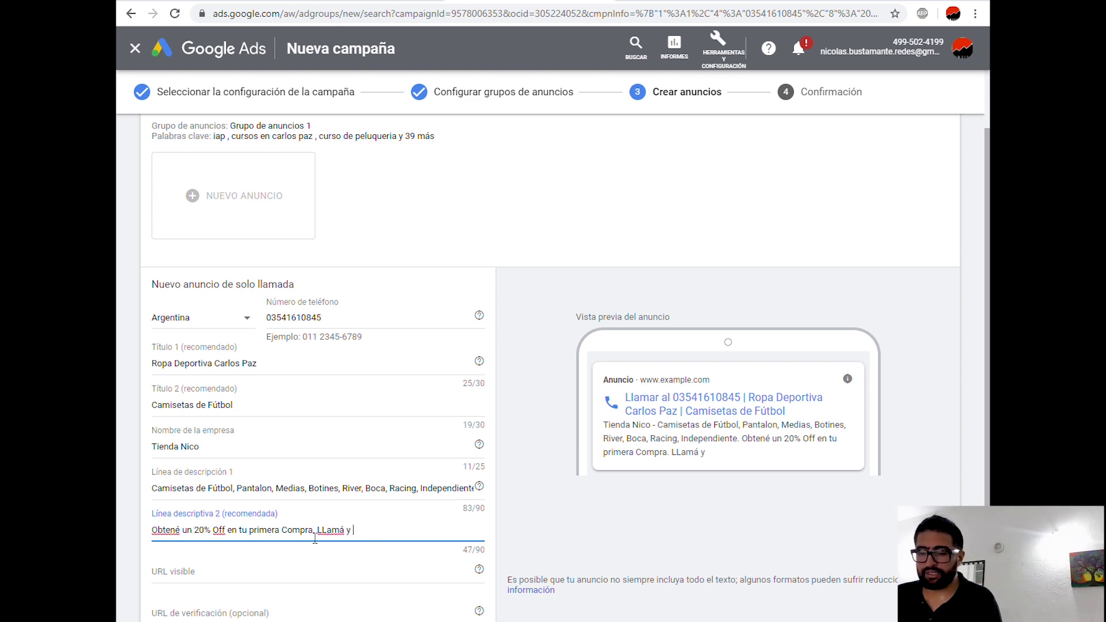
text( Reservá tu pr)
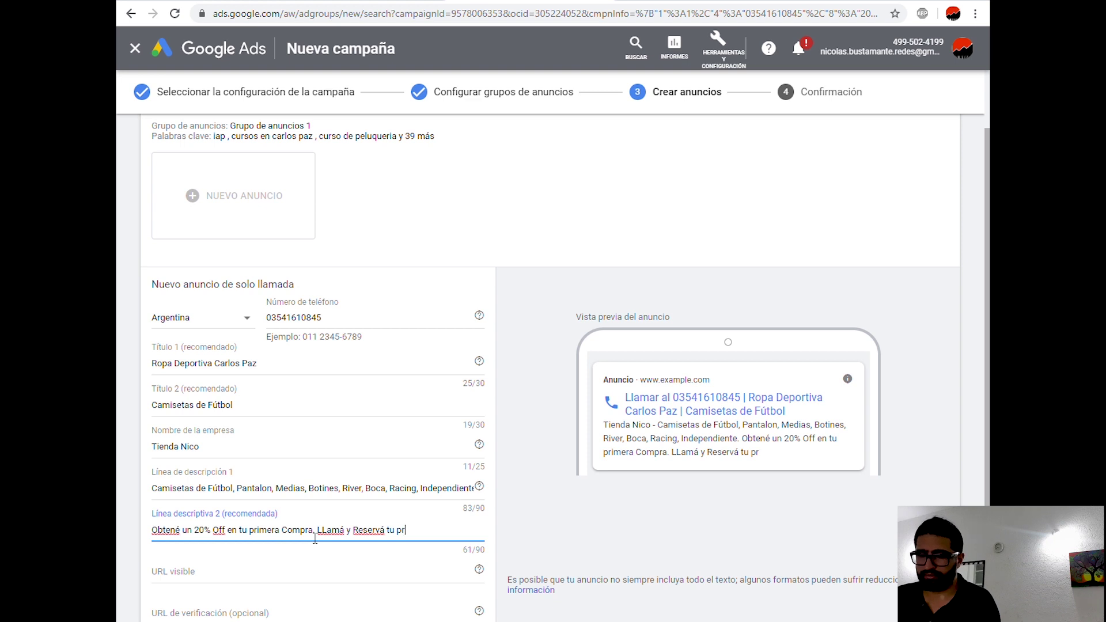
key(BackSpace)
key(BackSpace)
text(Prenda)
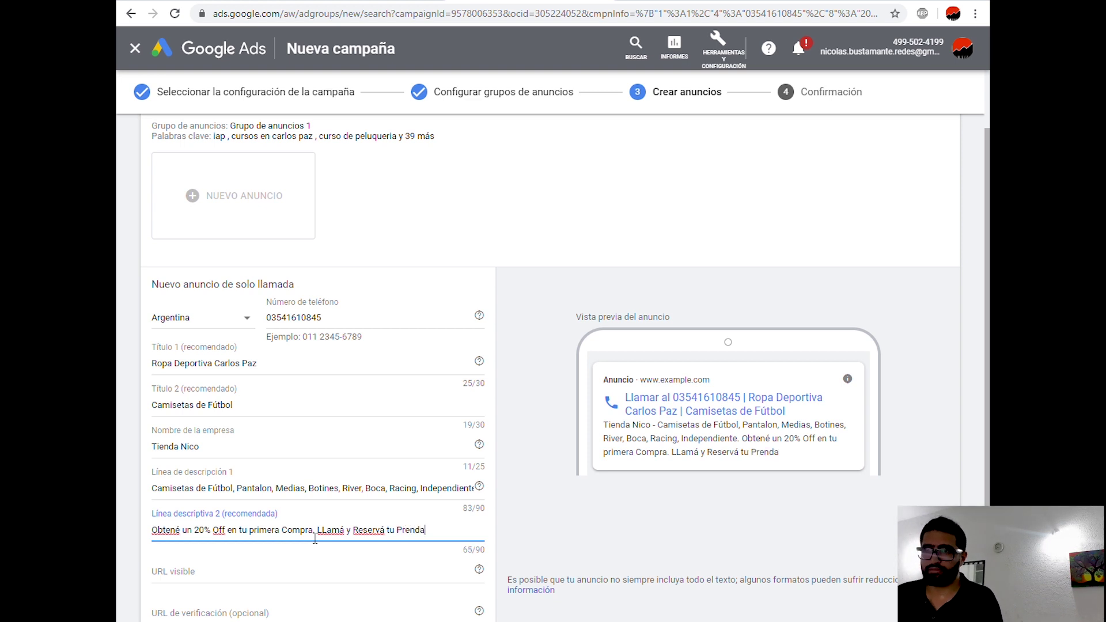
text(.)
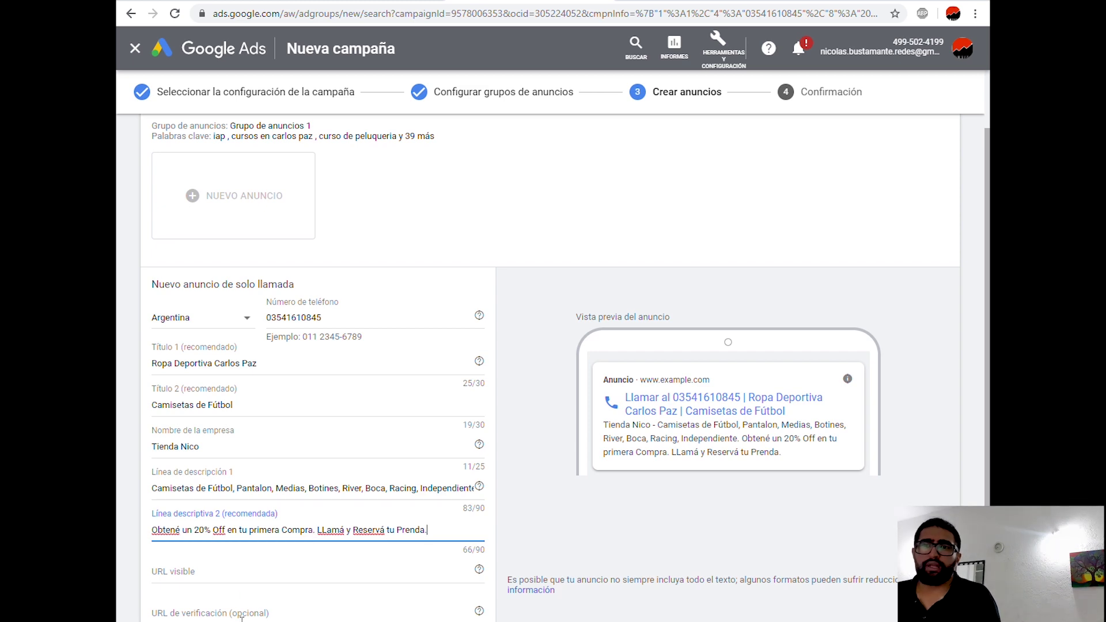
Examine the landing page address behind the Personal Argentina search ad as a URL visible example, and return to the call-only ad form.
scroll(246, 616, down, 2)
click(229, 458)
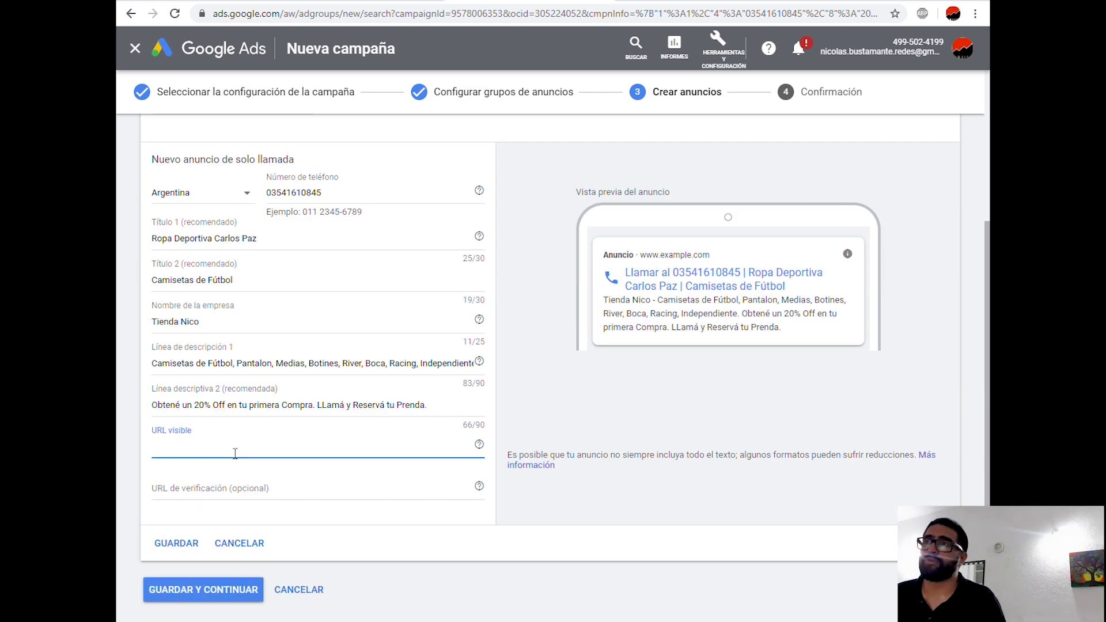
key(ctrl+Tab)
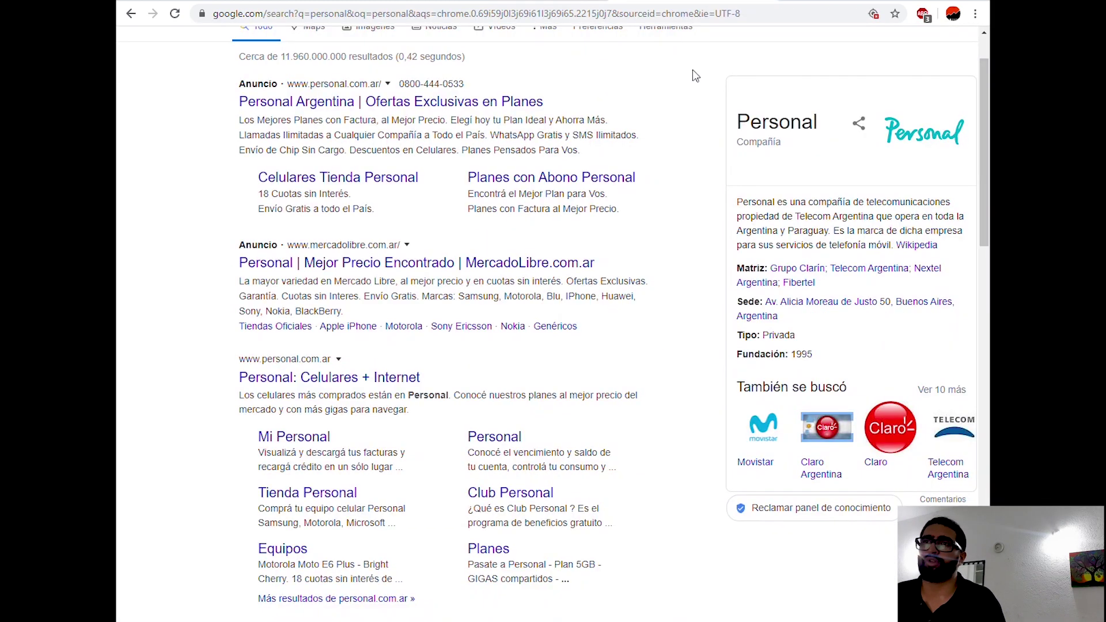
scroll(316, 157, up, 1)
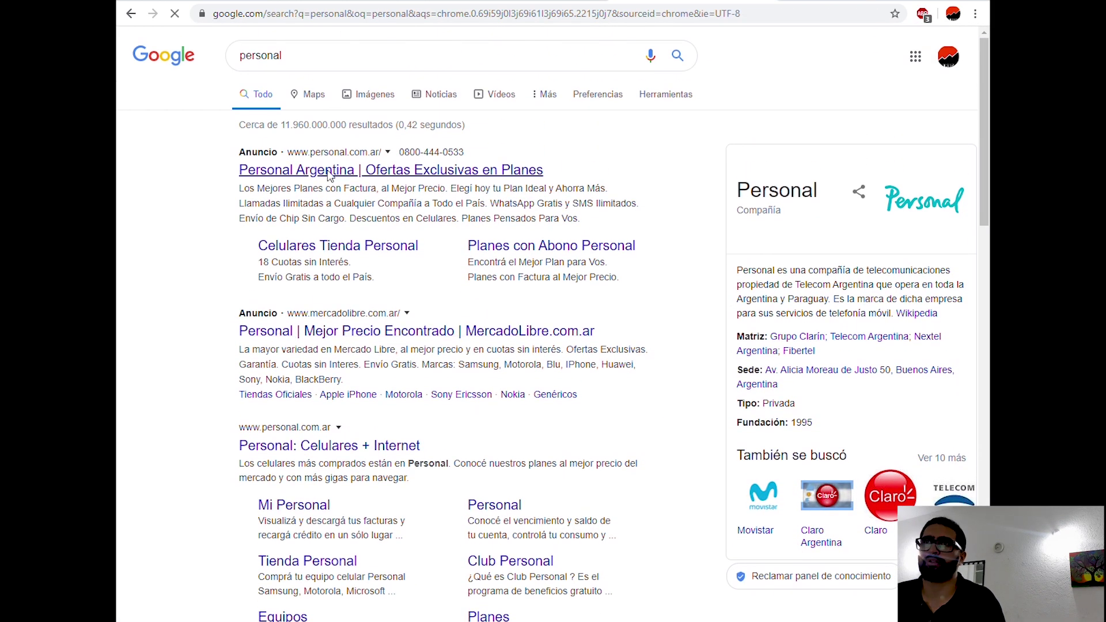
click(323, 171)
click(302, 16)
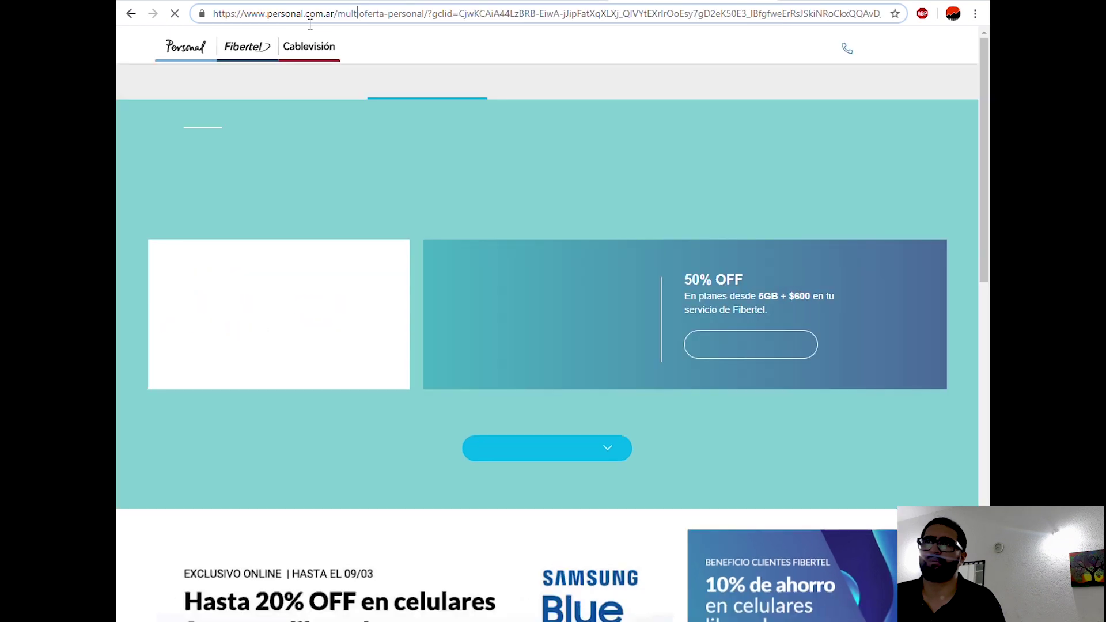
key(ctrl+shift+Tab)
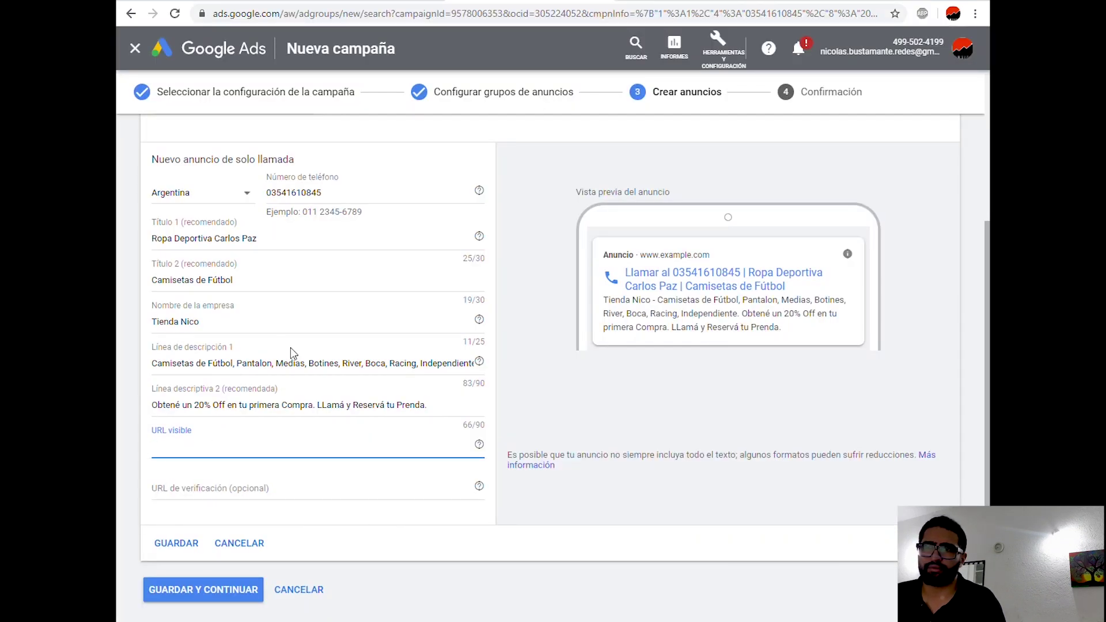
Use the copied Personal landing page address as the ad's URL visible, save the ad and finish creating the campaign.
key(ctrl+v)
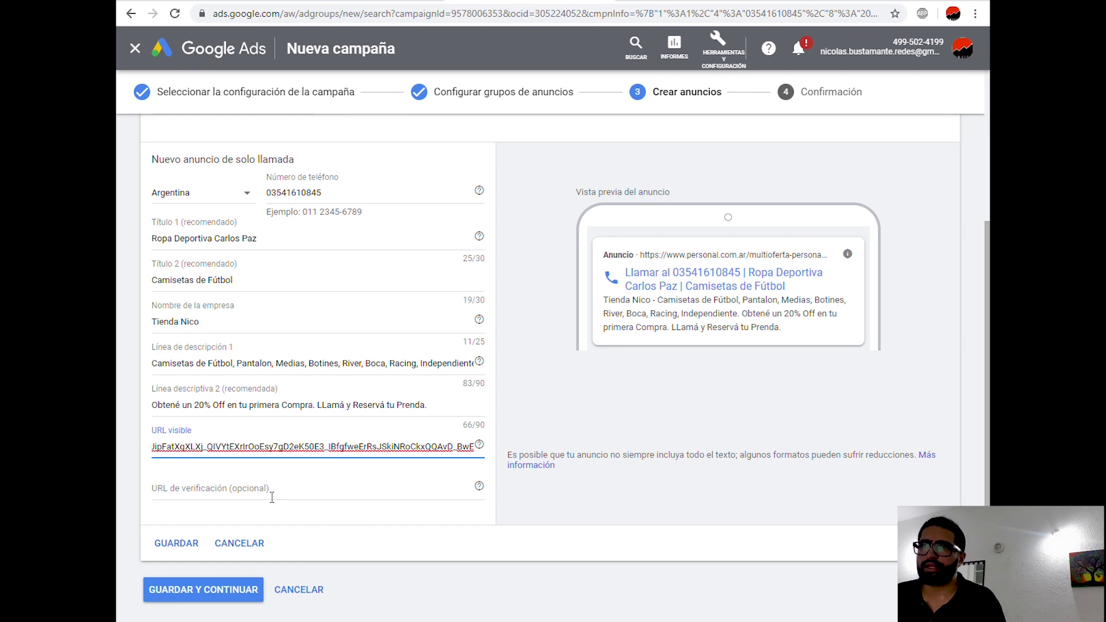
click(176, 550)
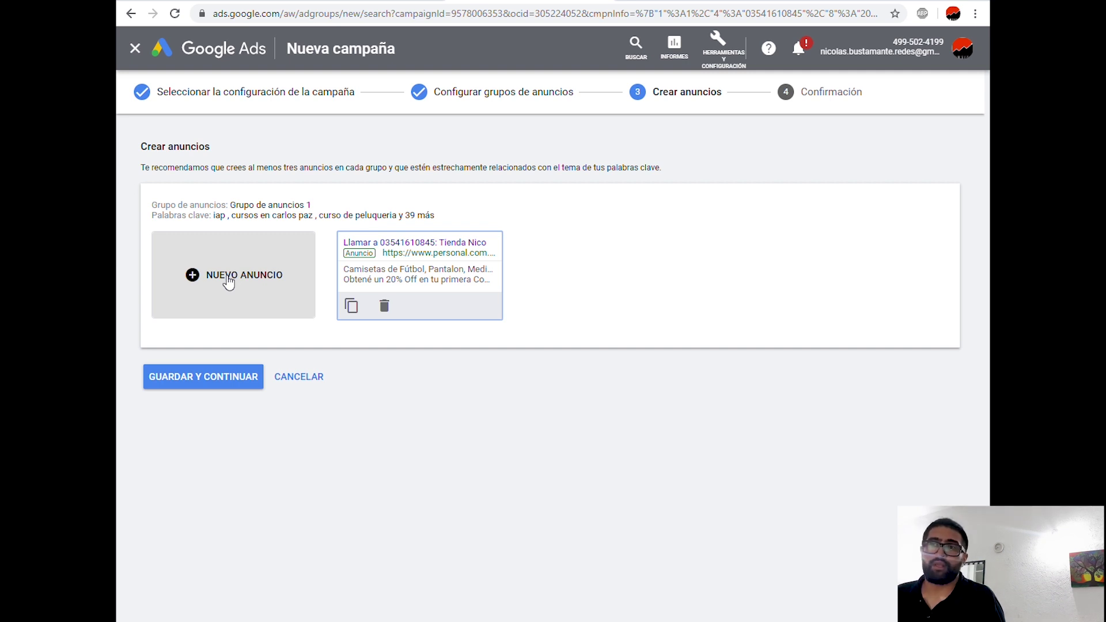
click(214, 385)
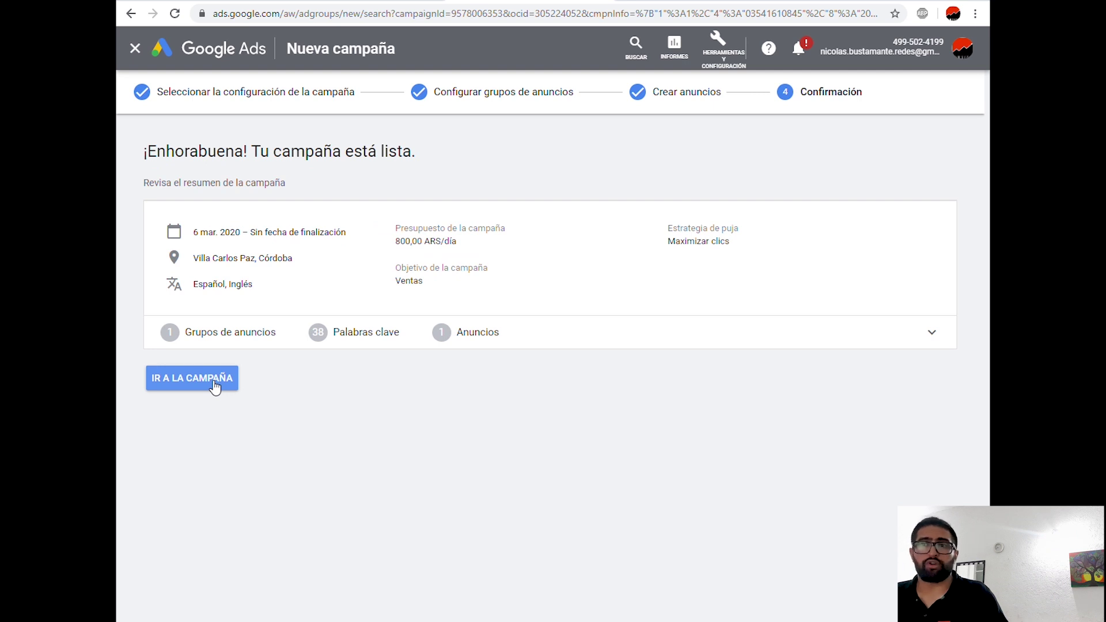
click(215, 385)
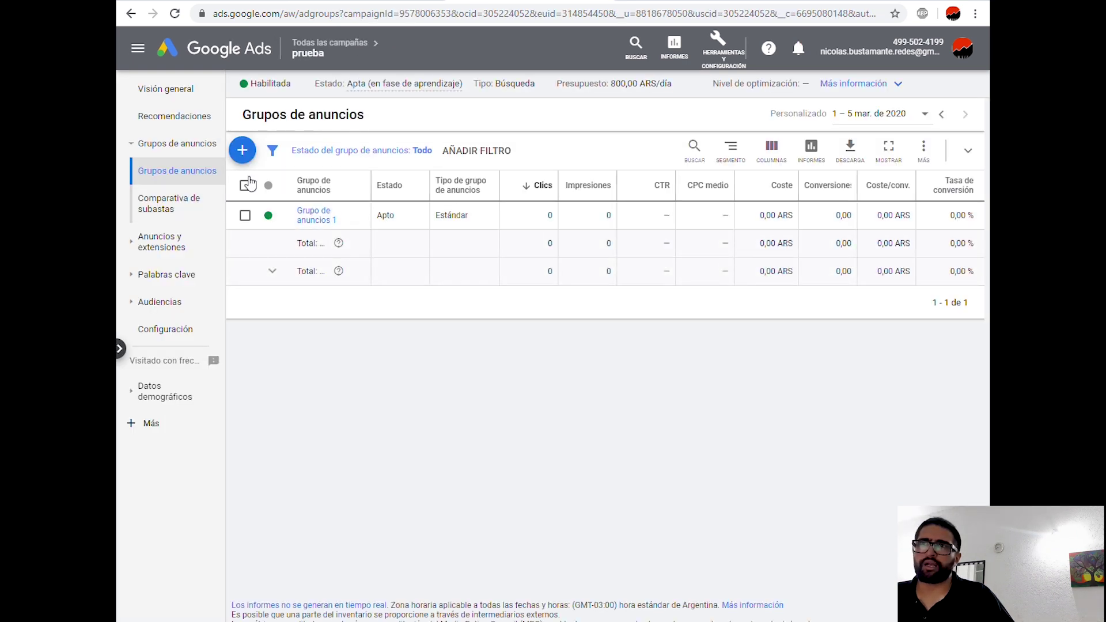
Show all campaigns and set the status of the new prueba campaign to Habilitar.
mouse_move(332, 67)
click(331, 90)
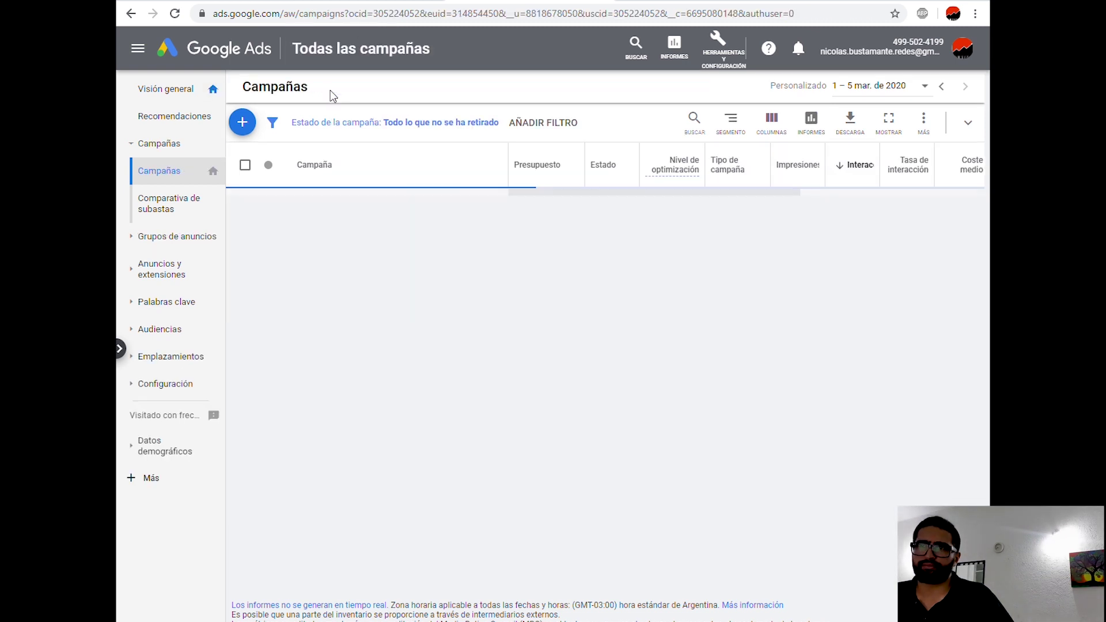
mouse_move(273, 360)
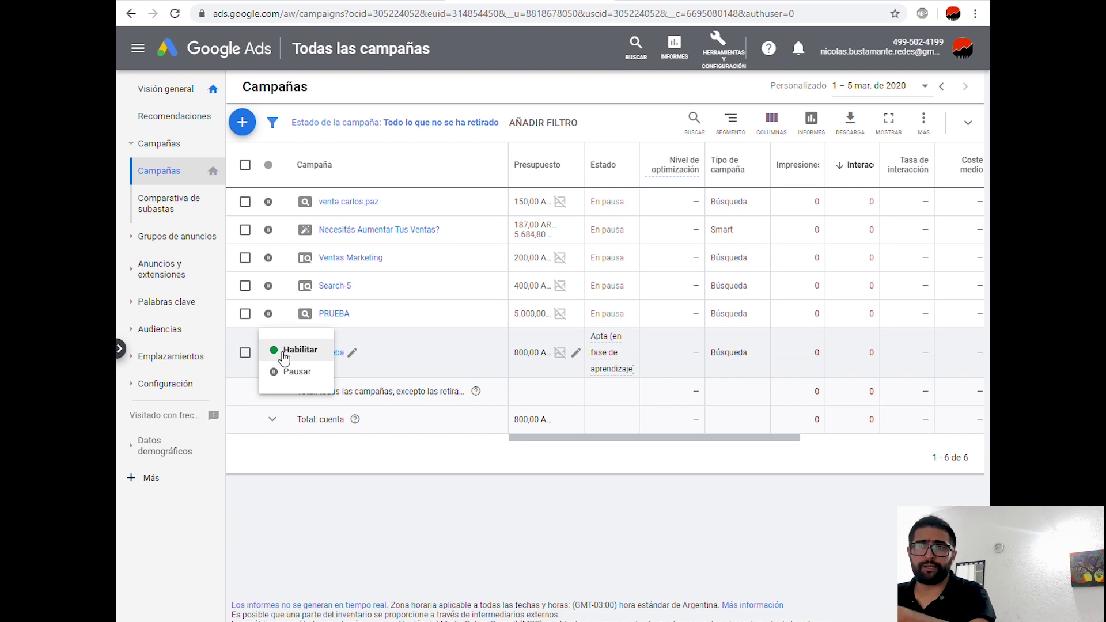
click(284, 352)
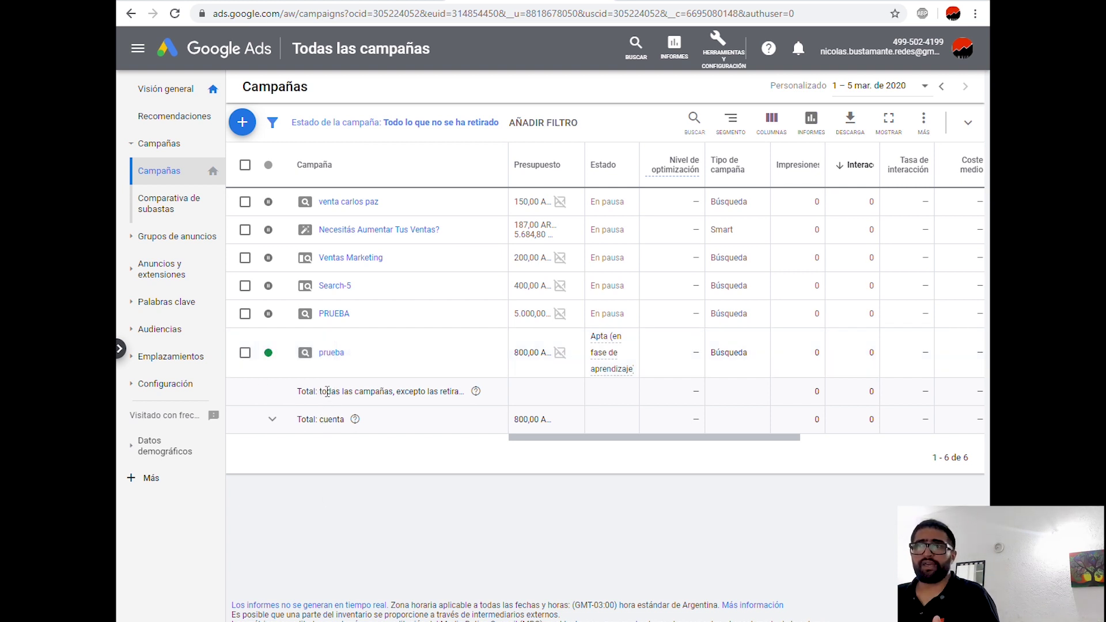
mouse_move(612, 386)
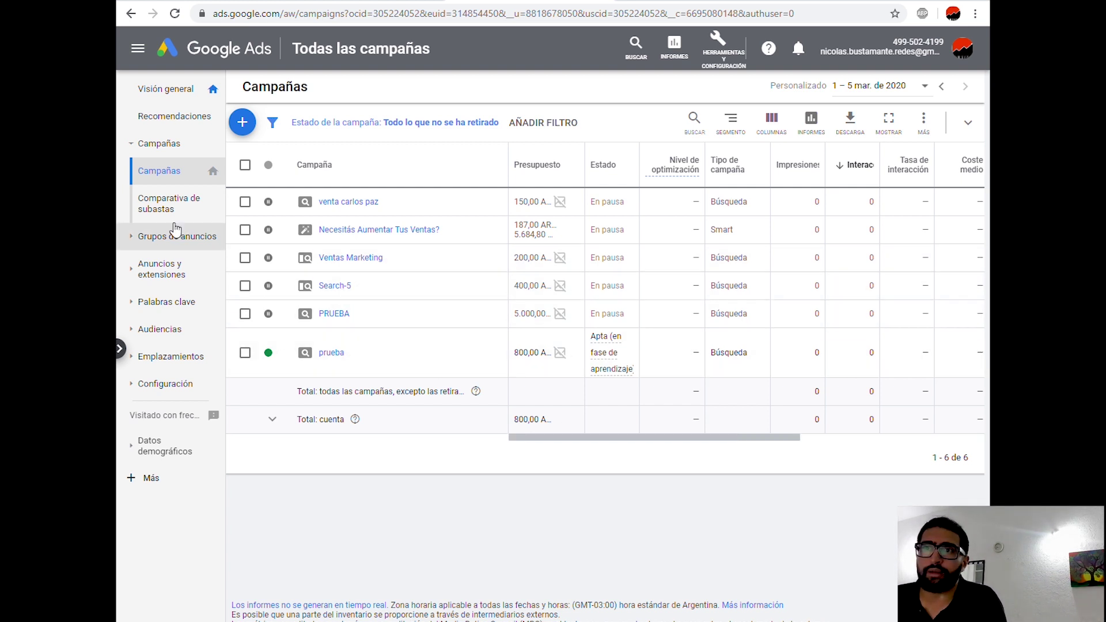
Pause all the ads listed for the account's campaigns and clear the selection.
click(186, 277)
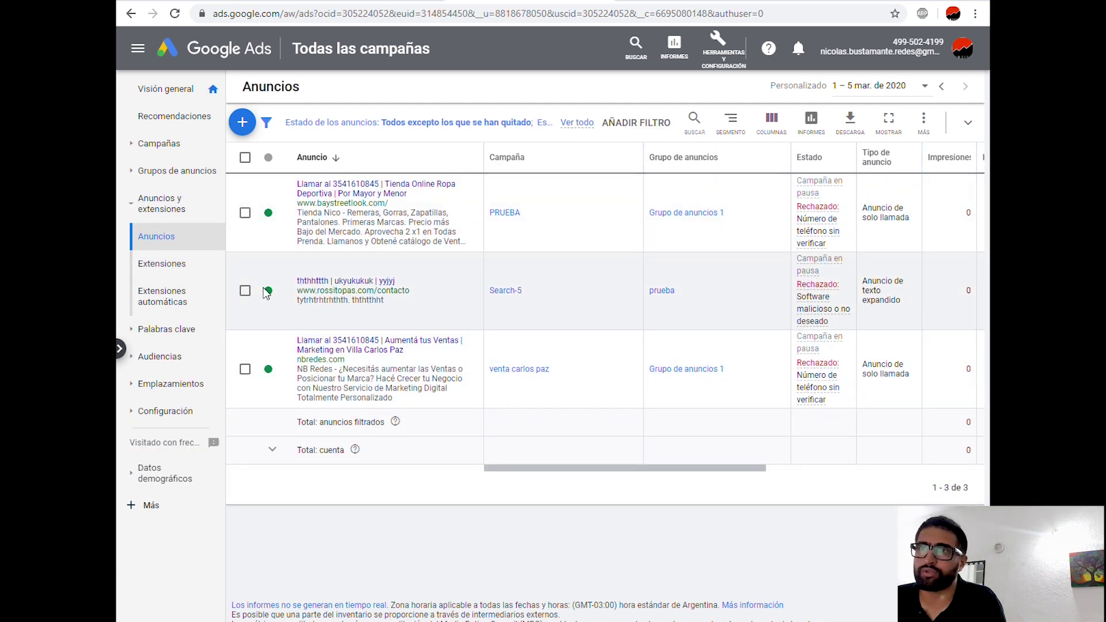
click(245, 157)
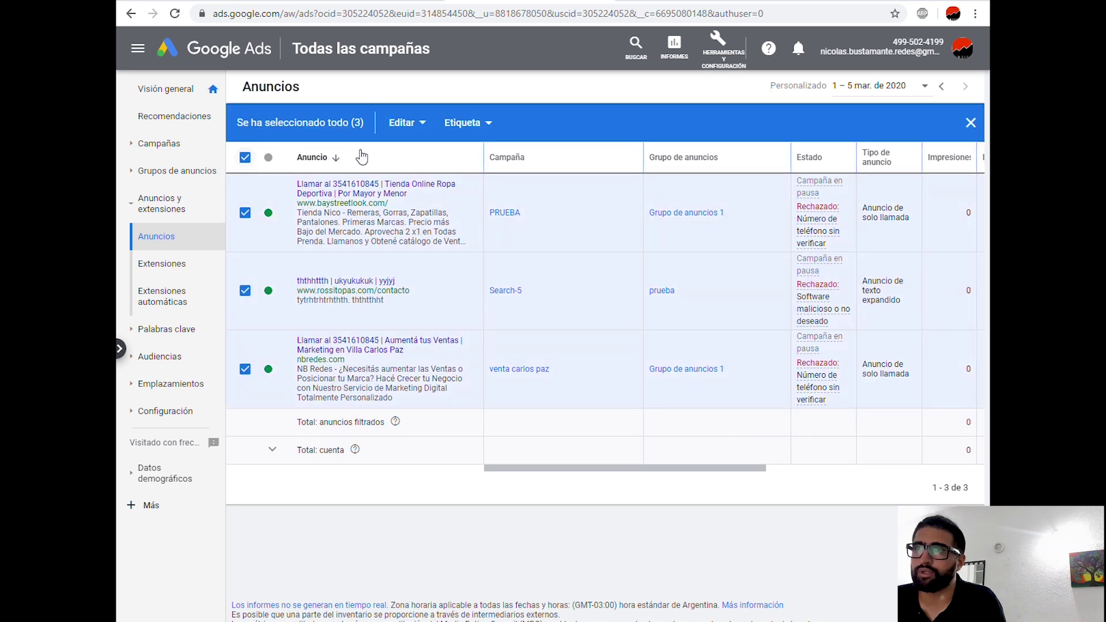
click(412, 128)
click(386, 213)
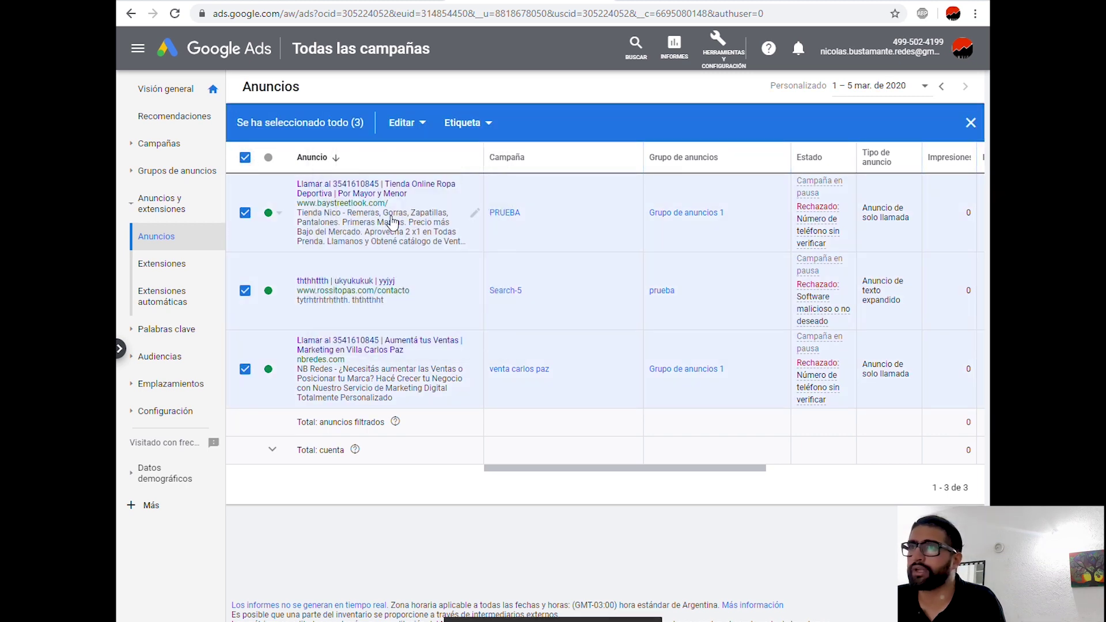
click(971, 123)
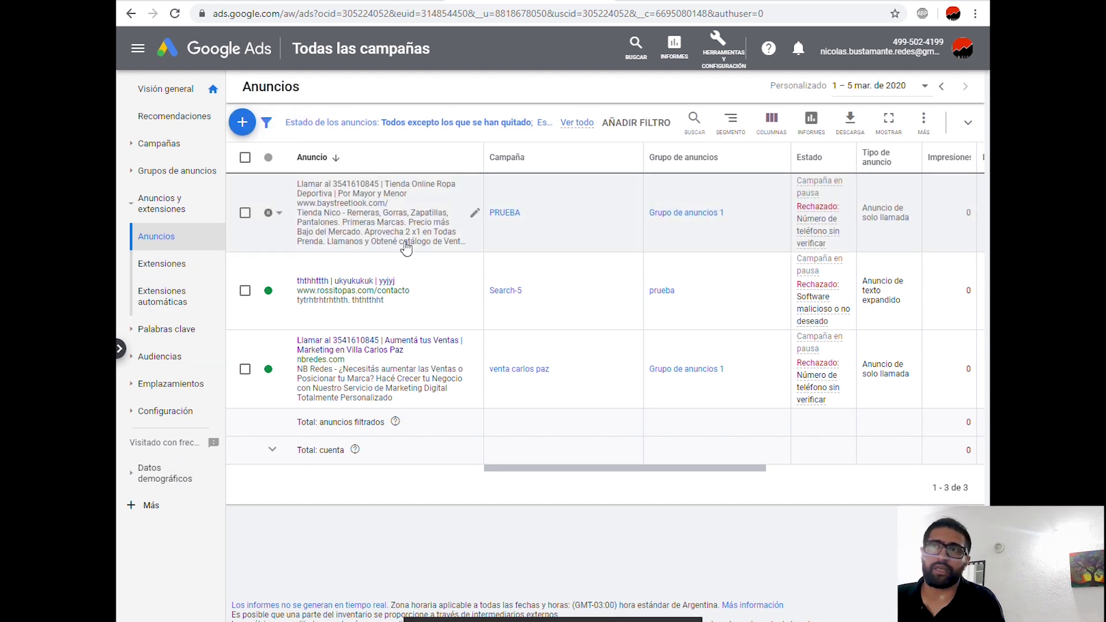
Show the account's extensions and examine the location source options of a new location extension without saving it.
click(193, 270)
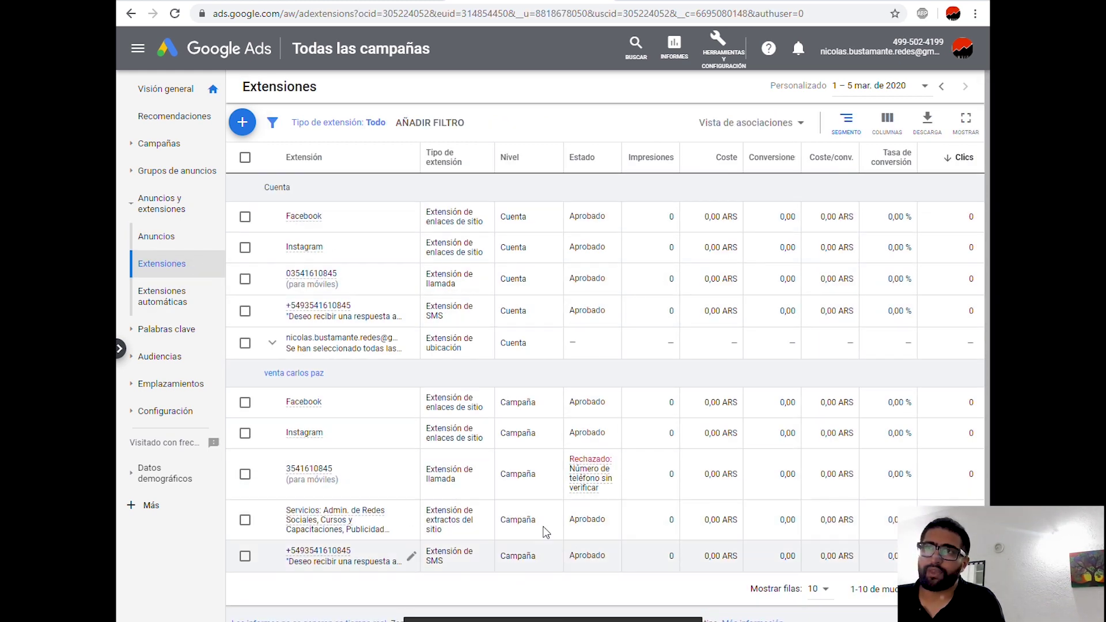
click(252, 128)
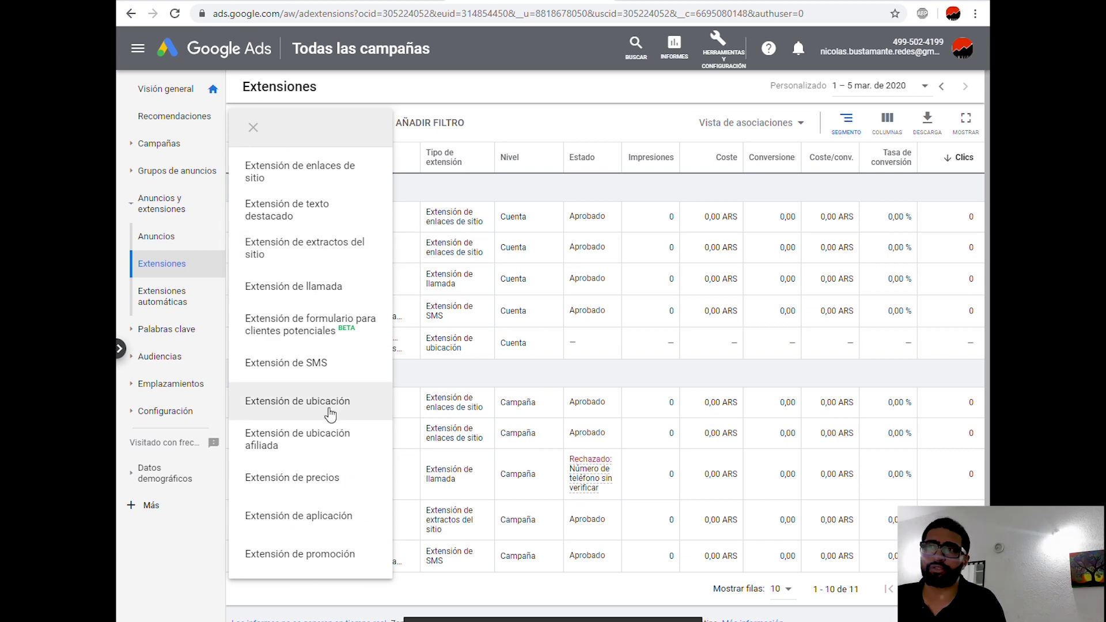
click(299, 401)
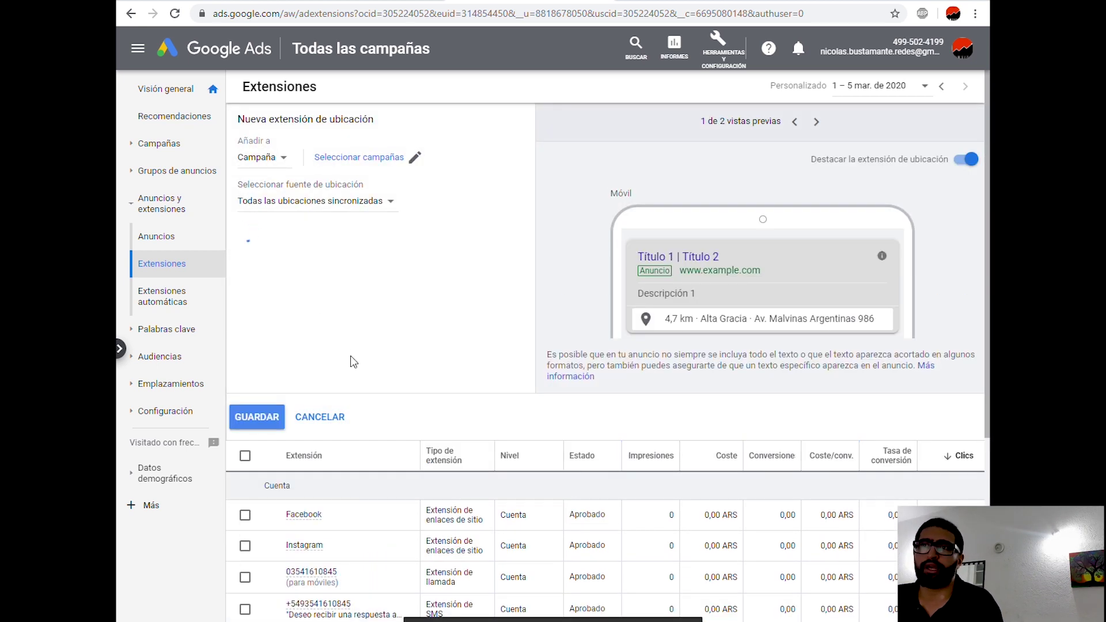
click(333, 204)
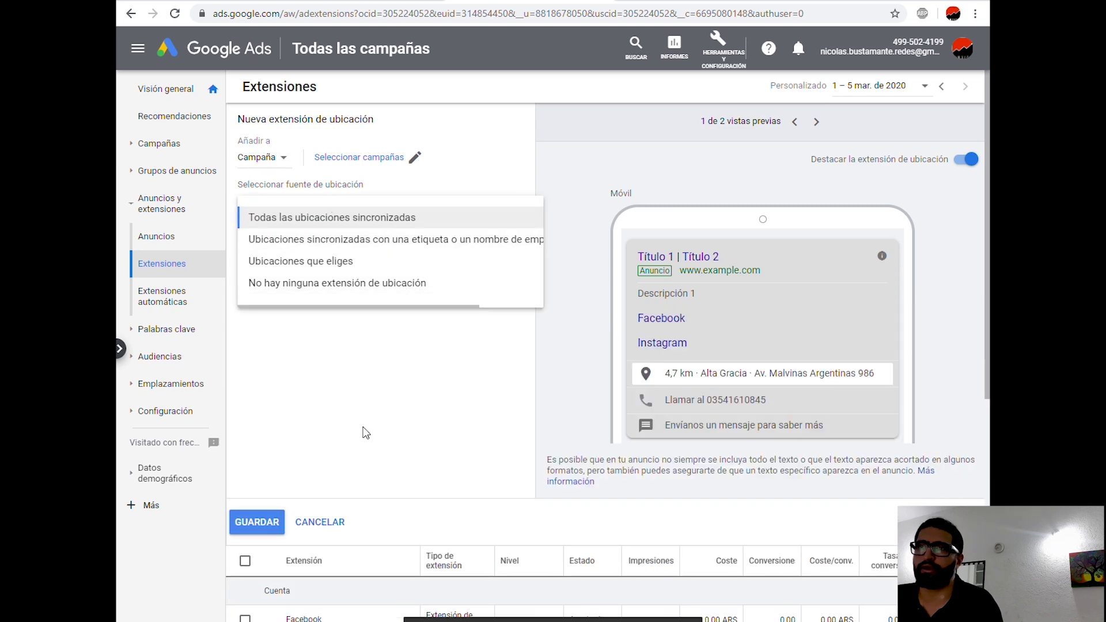
click(319, 522)
scroll(534, 272, down, 1)
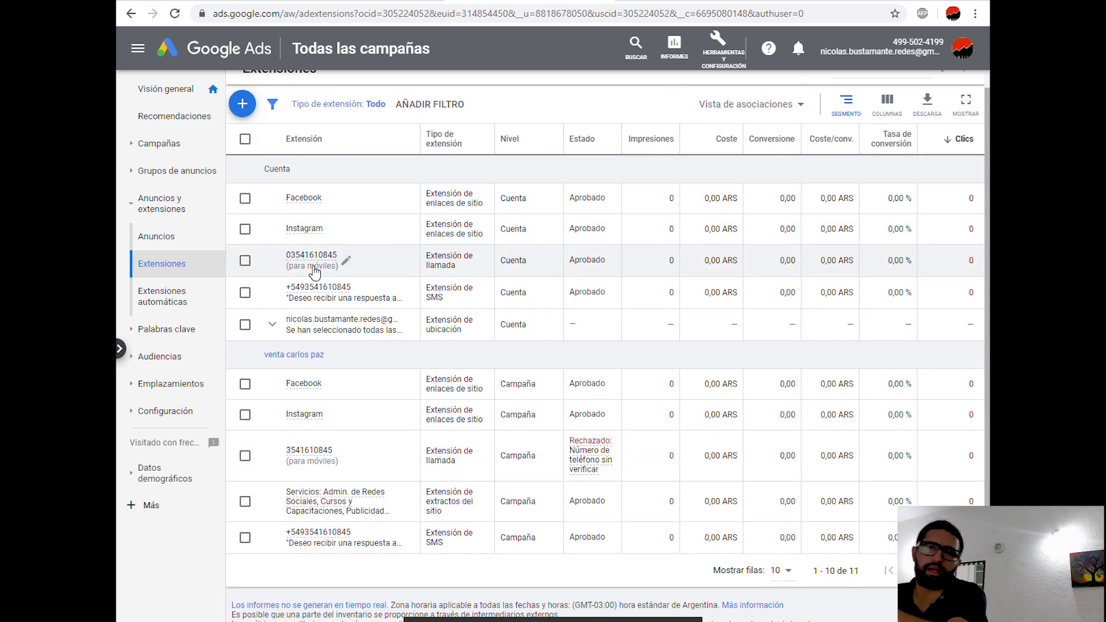
Add the account-level call extension to the prueba campaign and save the assignment.
mouse_move(313, 264)
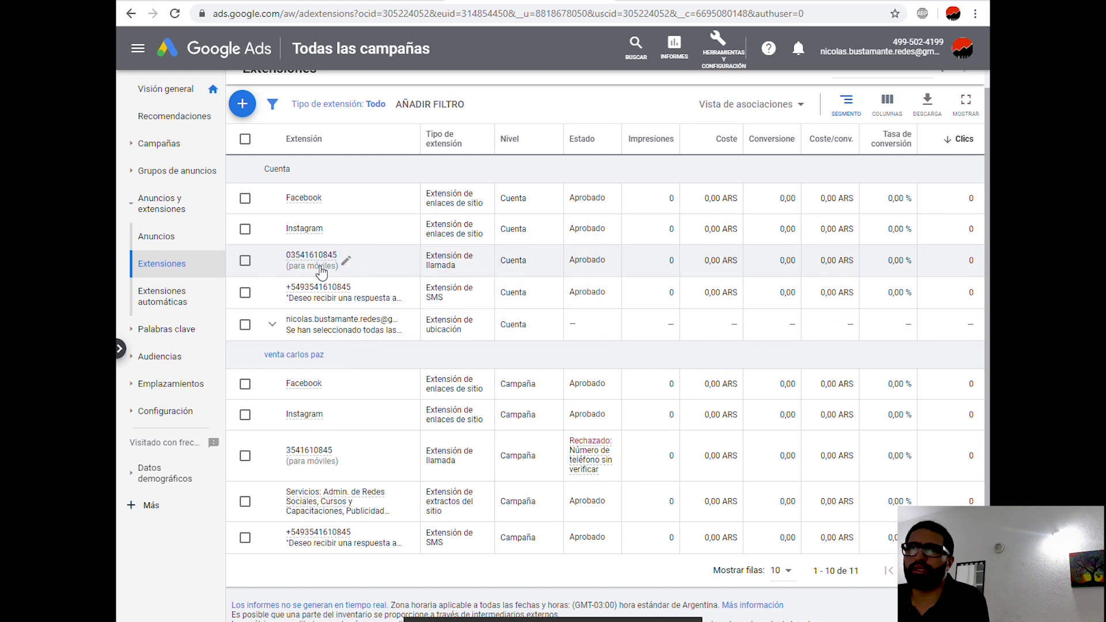
click(245, 260)
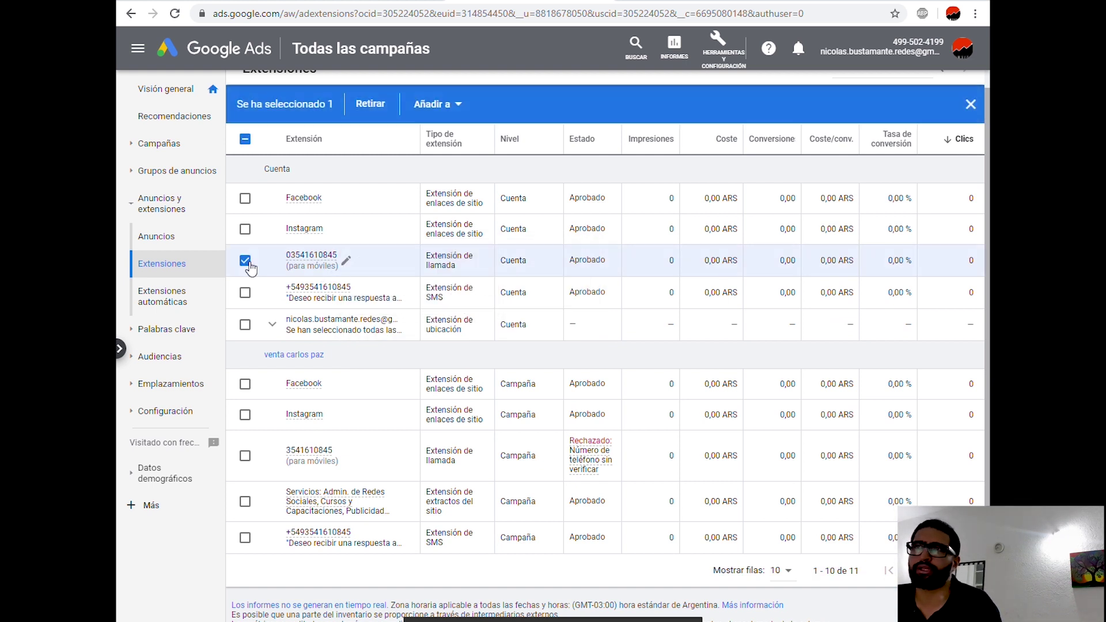
click(434, 106)
click(427, 157)
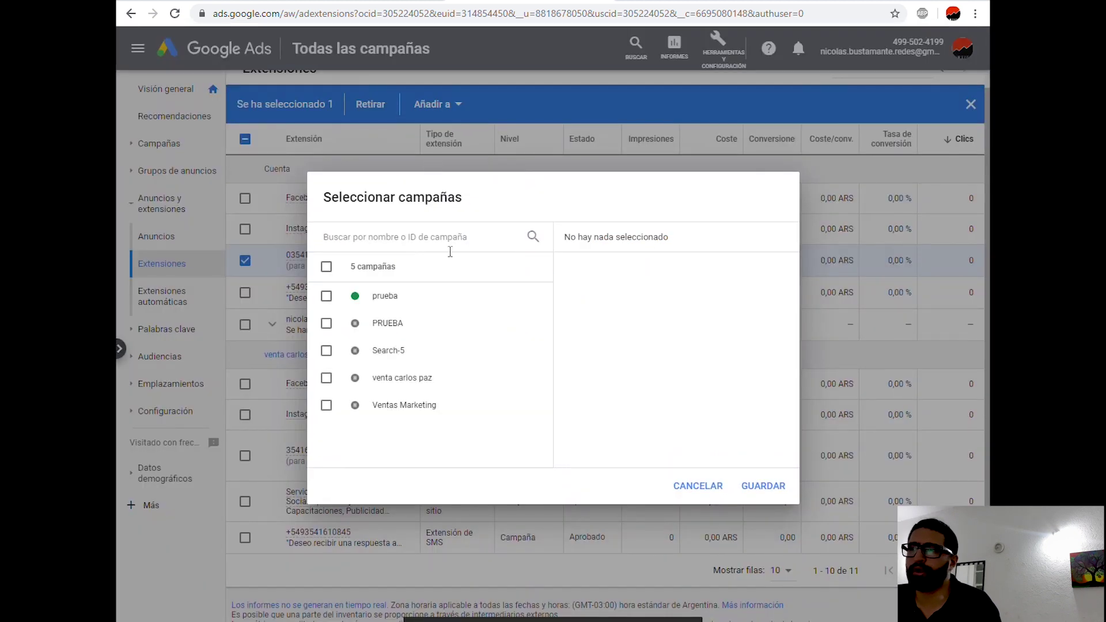
click(398, 300)
click(764, 486)
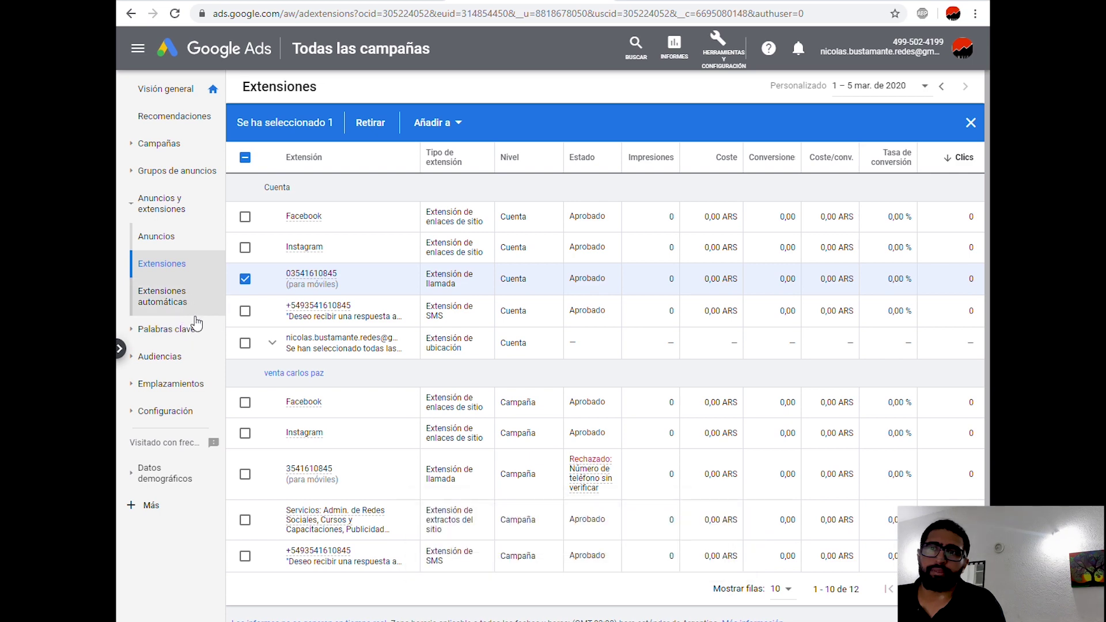
Open the form for adding search keywords to Grupo de anuncios 1 of the prueba campaign.
click(197, 338)
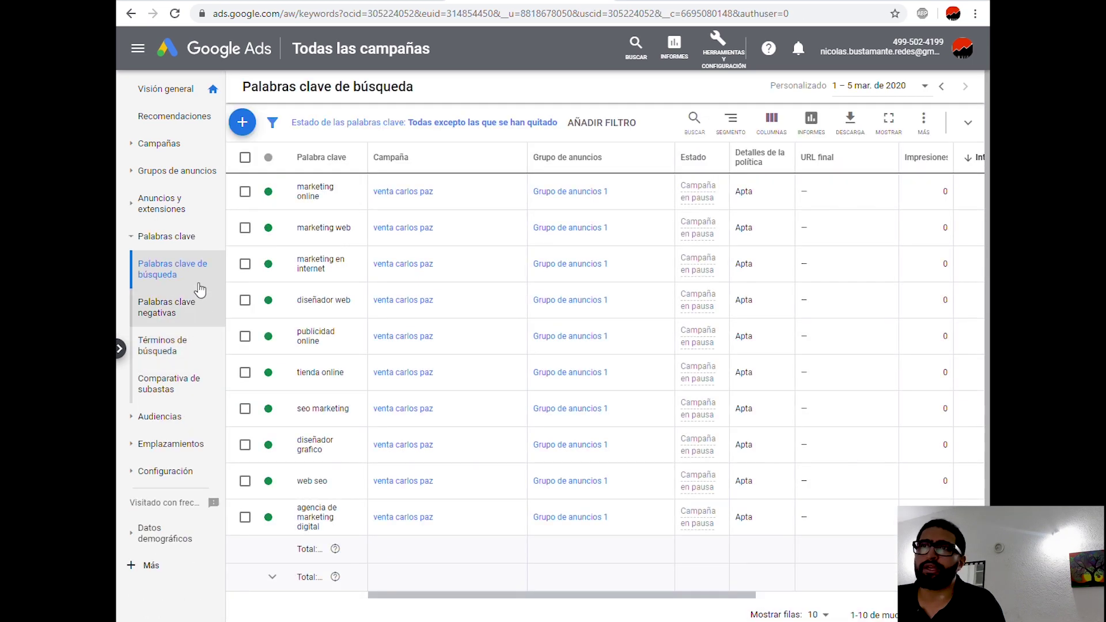
click(249, 120)
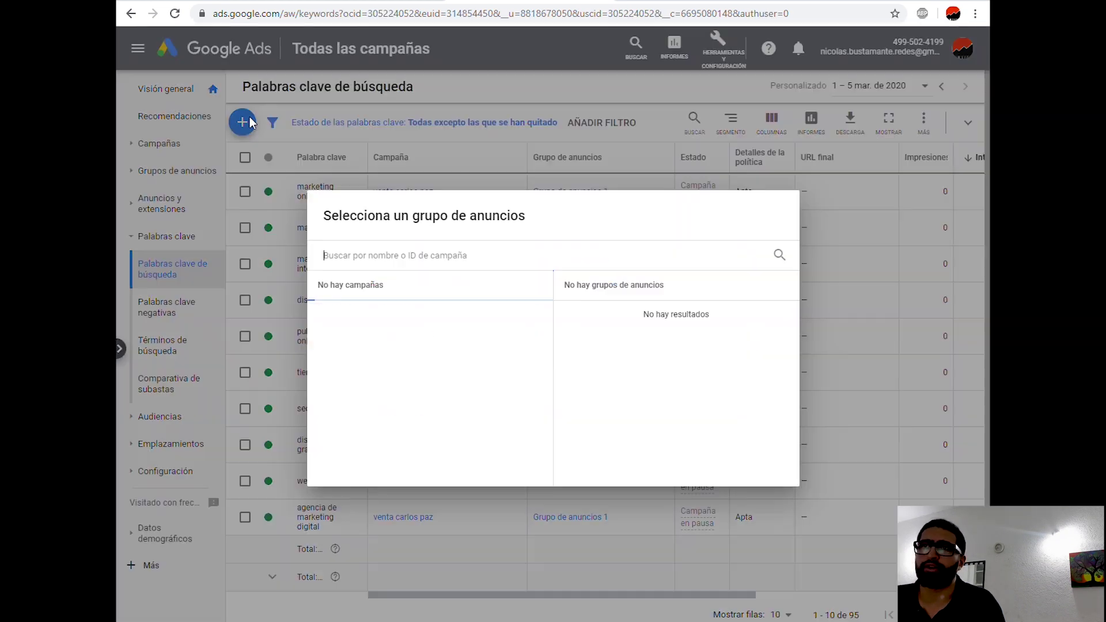
click(361, 318)
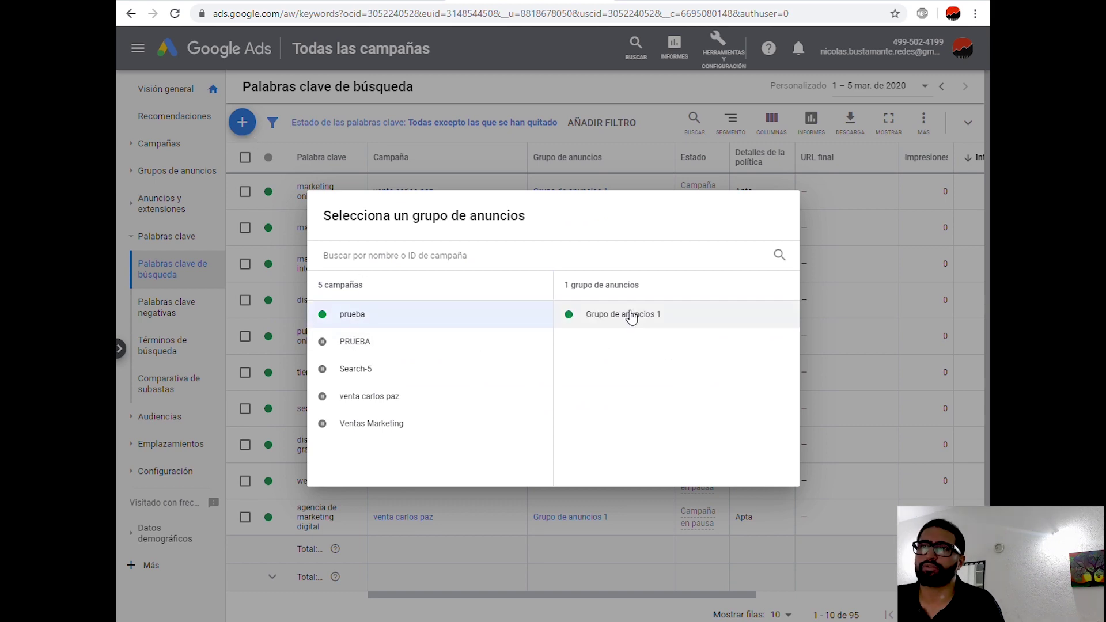
click(632, 315)
click(358, 216)
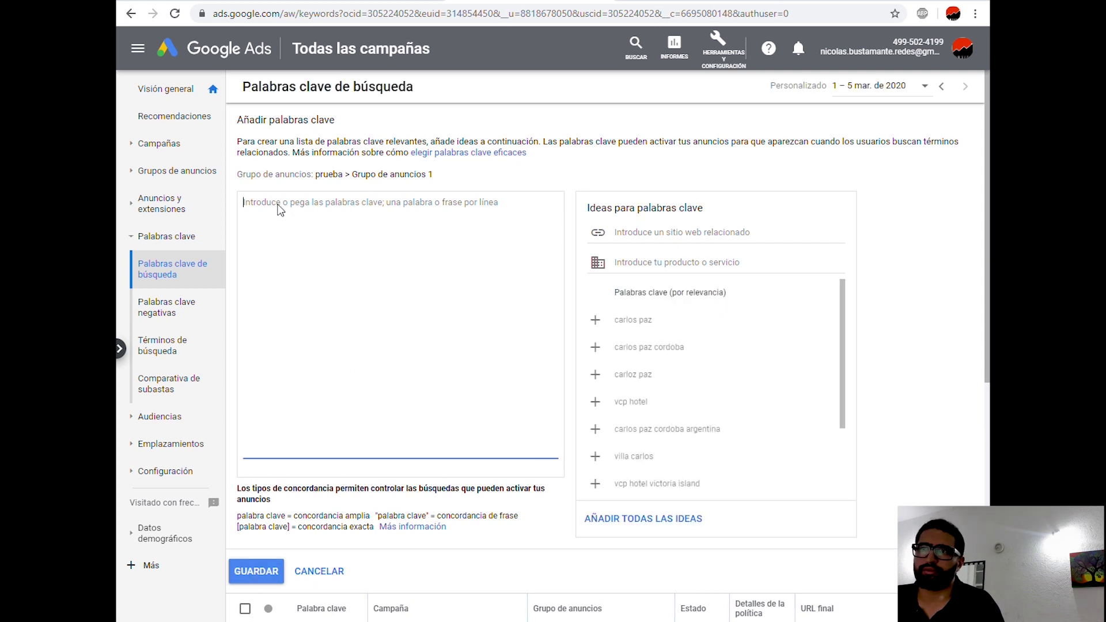
text(https://www.personal.com.ar/multioferta-personal/?gclid=CjwKCAiA44LzBRB-EiwA-jJipFatXqXLXj_QIVYtEXrIrOoEsy7gD2eK50E3_lBfqfweErRsJSkiNRoCkxQQAvD_BwE)
key(ctrl+a)
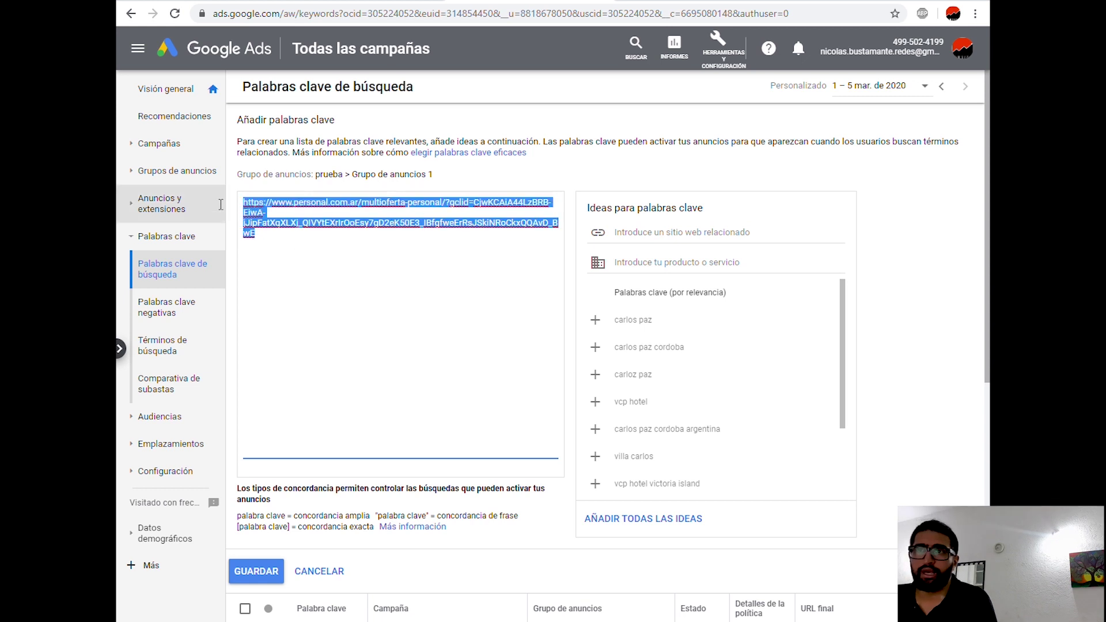
key(BackSpace)
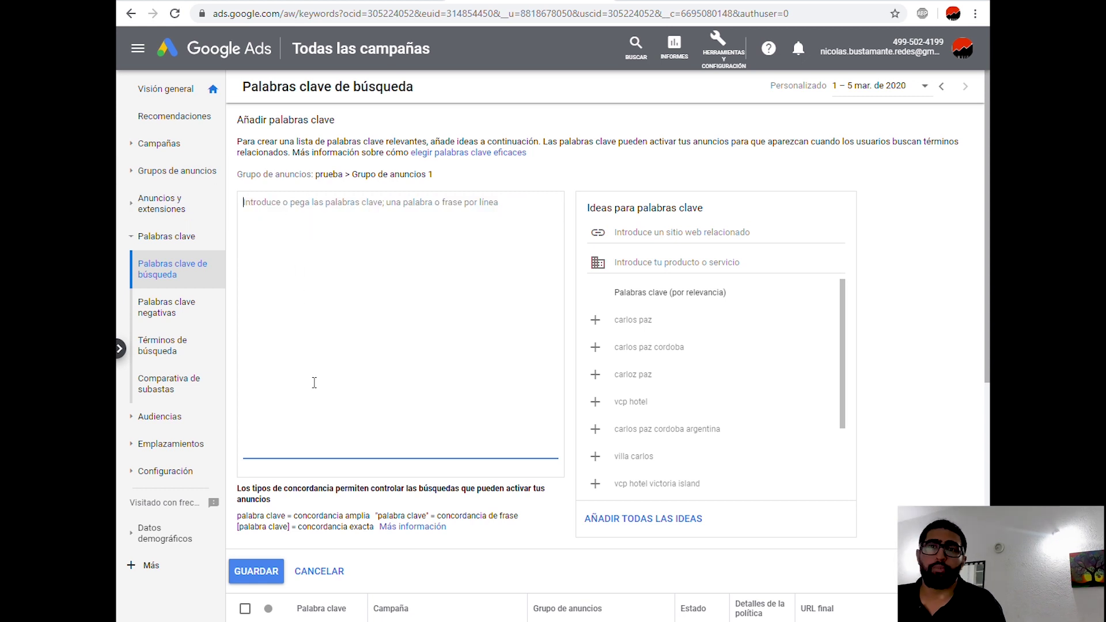
Open the form for adding negative keywords at campaign level.
click(192, 317)
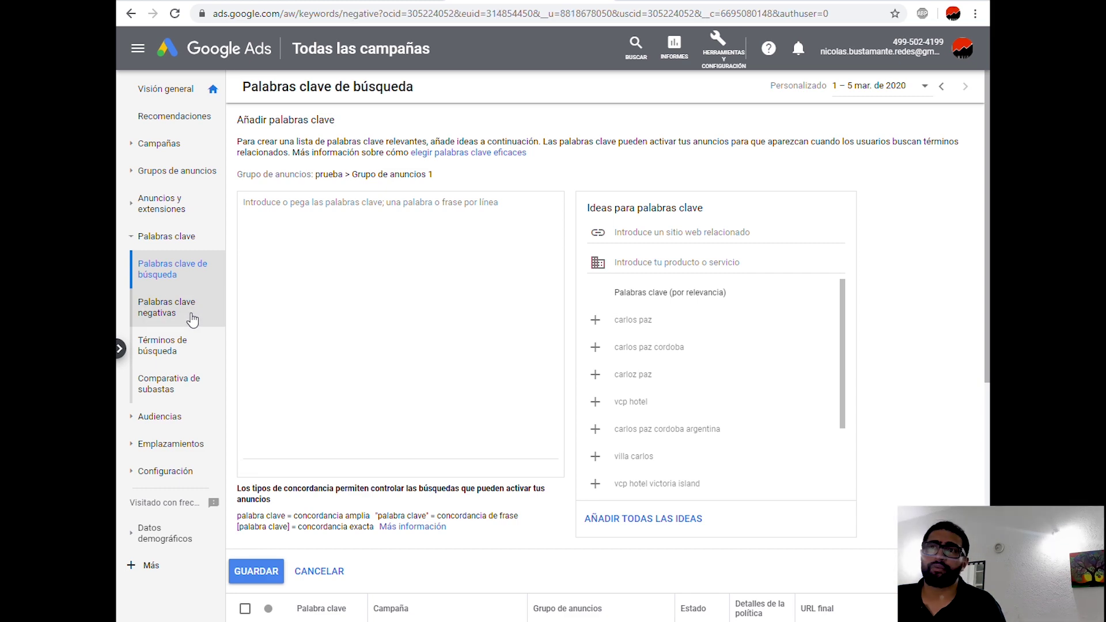
click(243, 122)
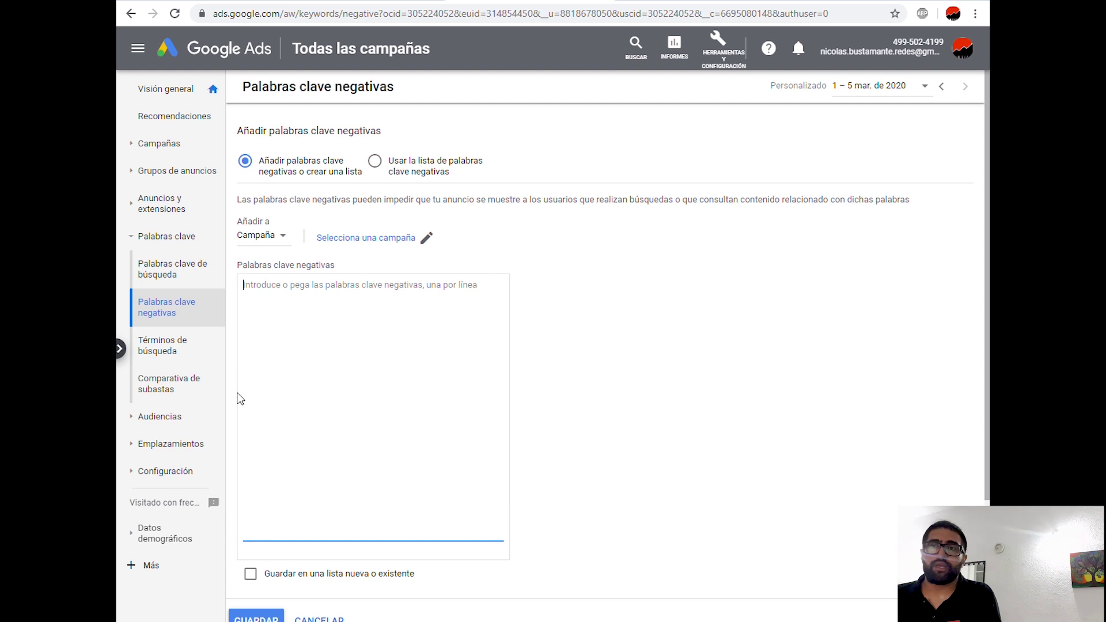
Exclude the age ranges 45 - 54, 55 - 64, +65 and Desconocida from Grupo de anuncios 1 of the Ventas Marketing campaign.
click(168, 424)
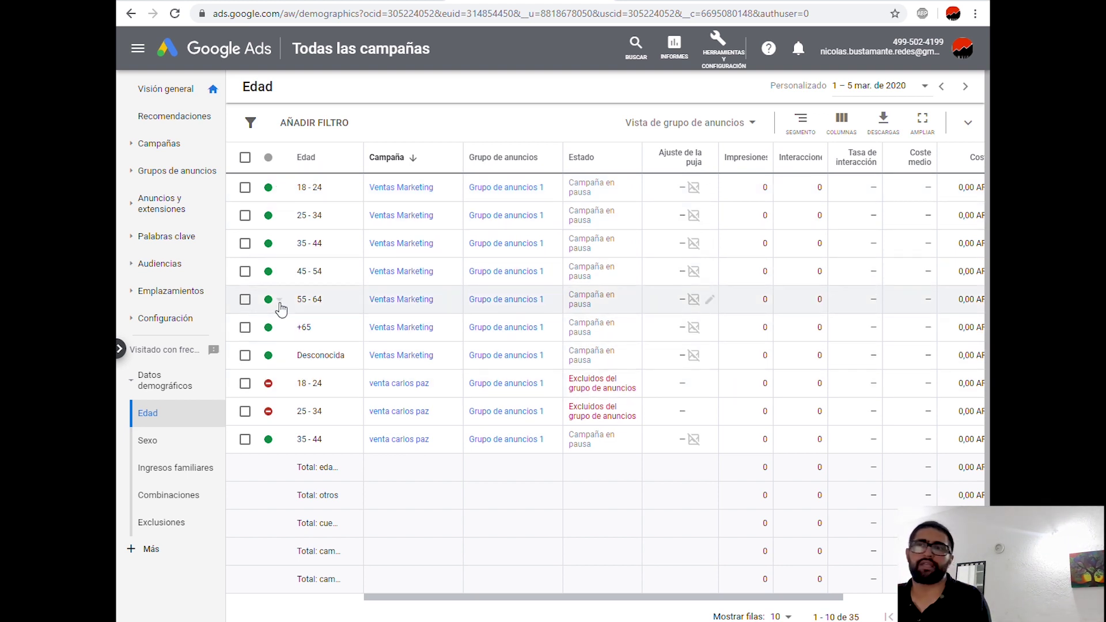
click(246, 273)
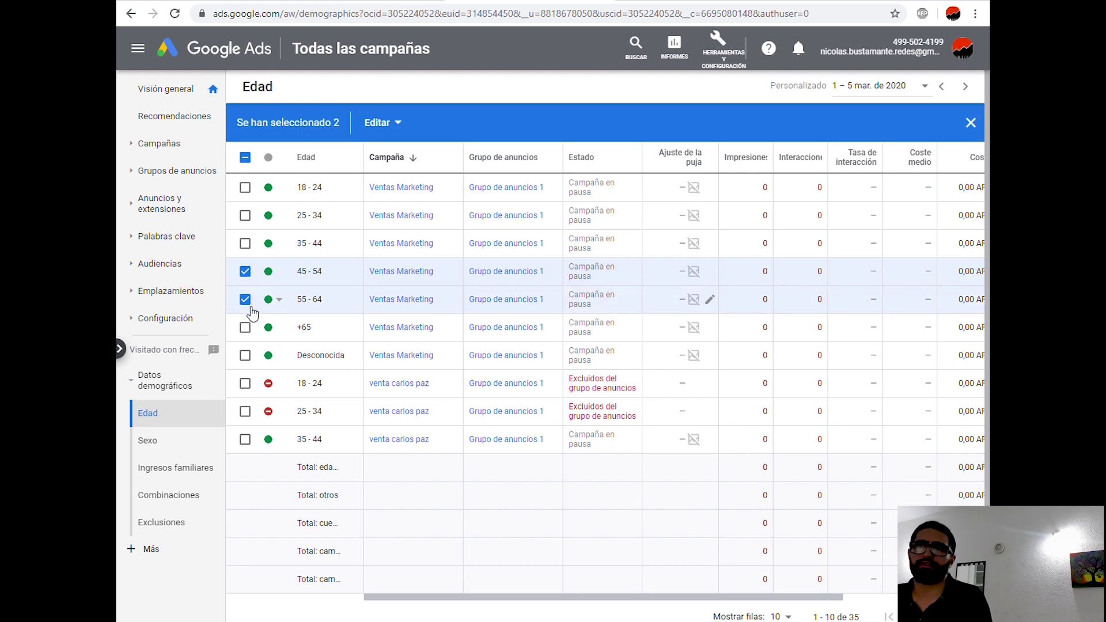
click(246, 327)
click(245, 355)
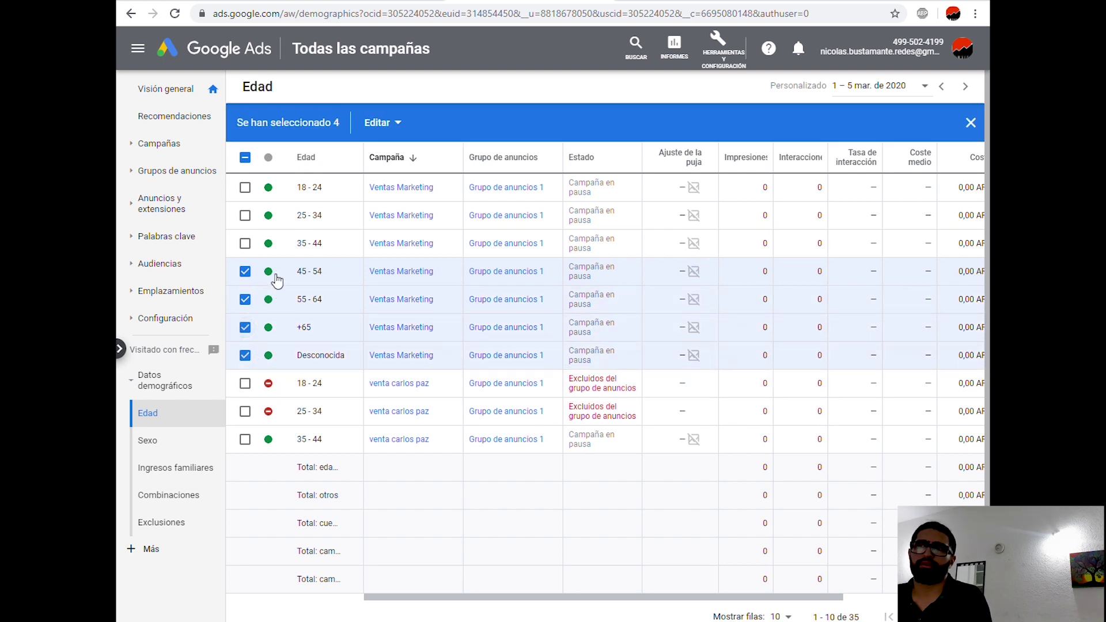
click(382, 123)
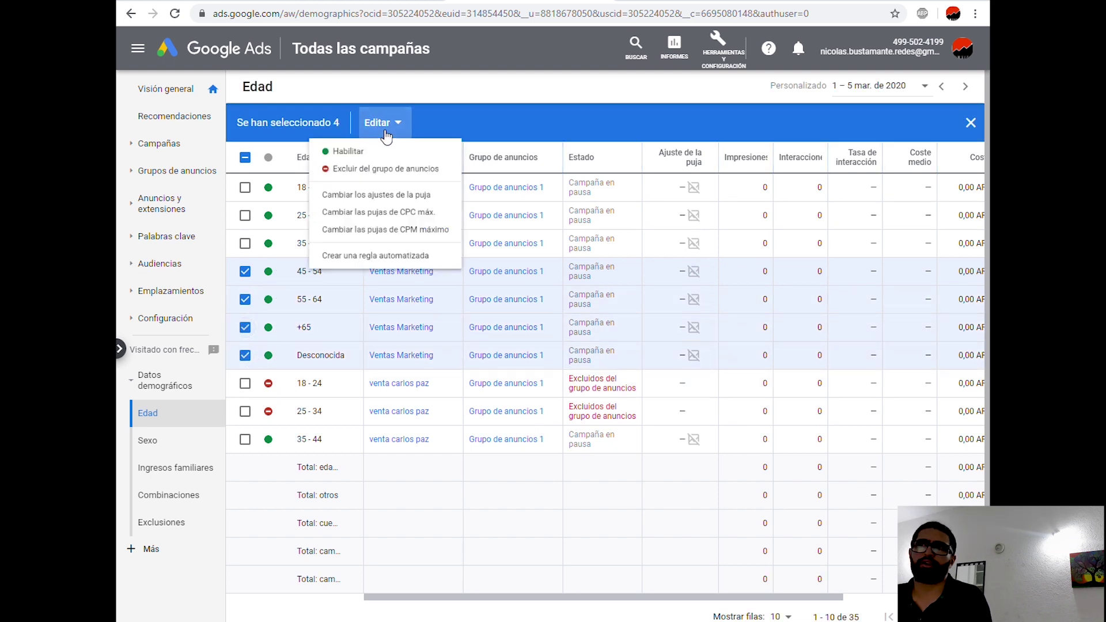
click(378, 178)
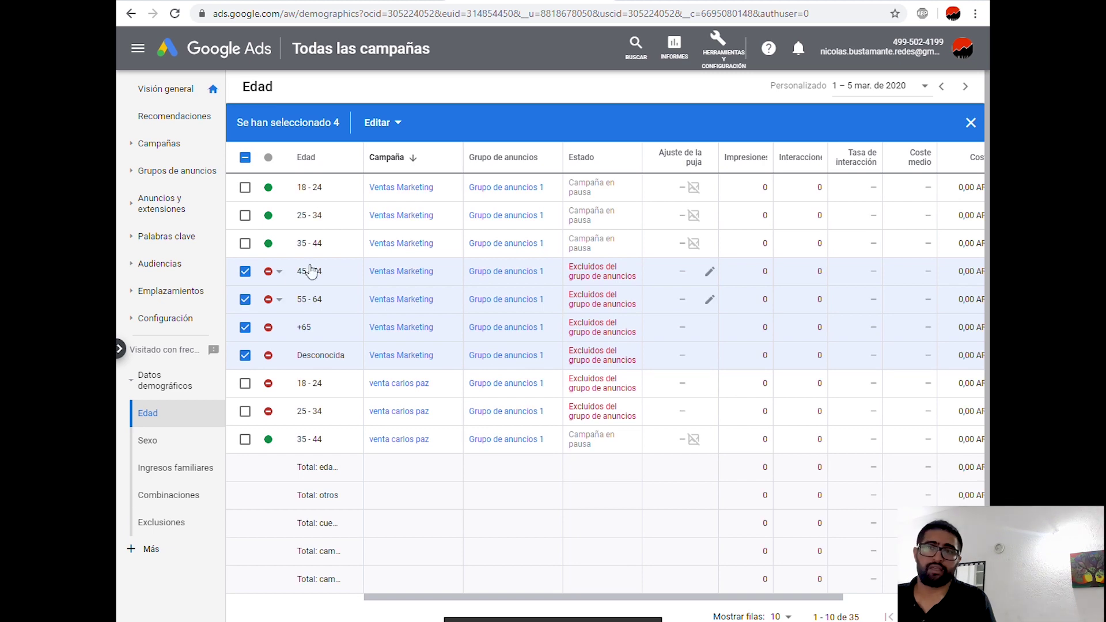
Exclude the gender Hombre from the ad groups of the venta carlos paz, Ventas Marketing, Search-5, PRUEBA and prueba campaigns.
click(192, 448)
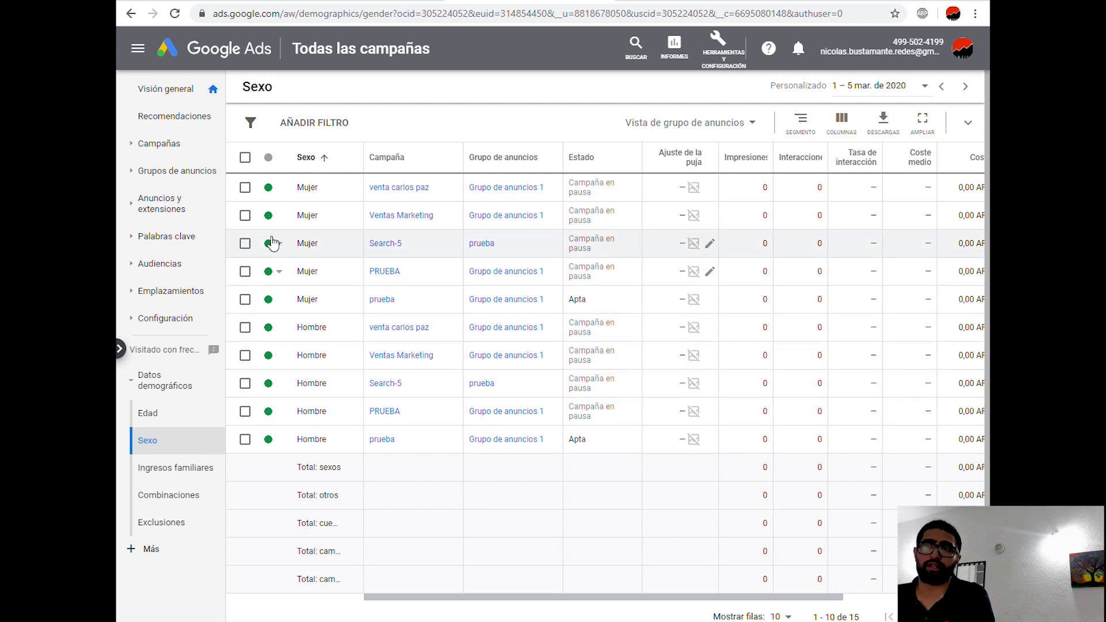
click(244, 327)
click(245, 355)
click(245, 384)
click(244, 411)
click(245, 439)
click(380, 123)
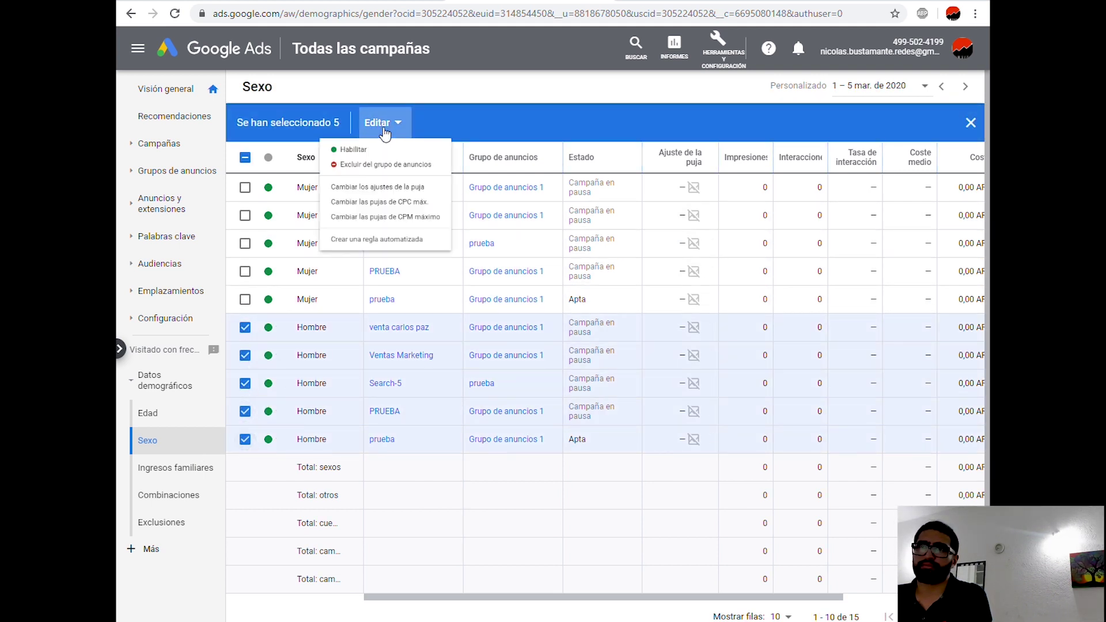
click(409, 192)
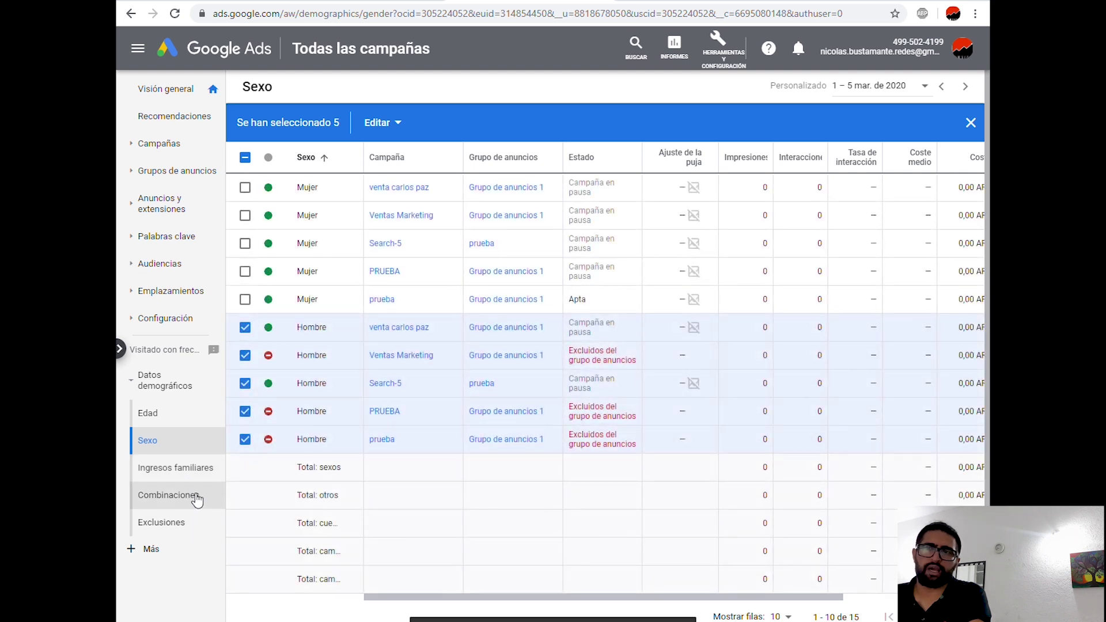
Review the household income, targeted locations and devices pages for all campaigns.
click(195, 476)
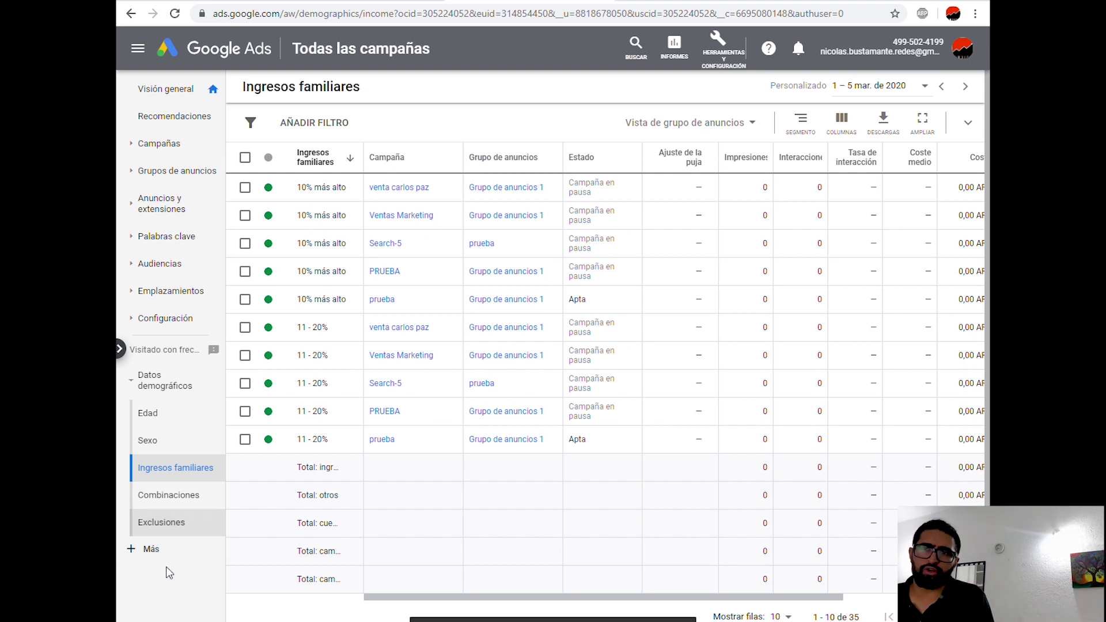
click(151, 550)
scroll(196, 490, down, 3)
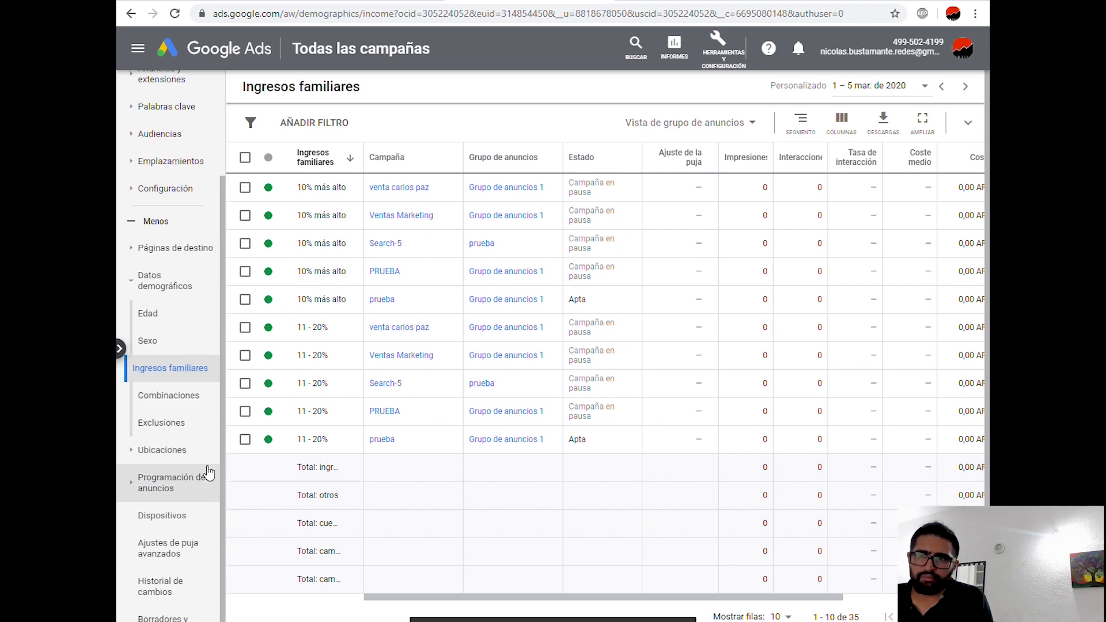
click(147, 452)
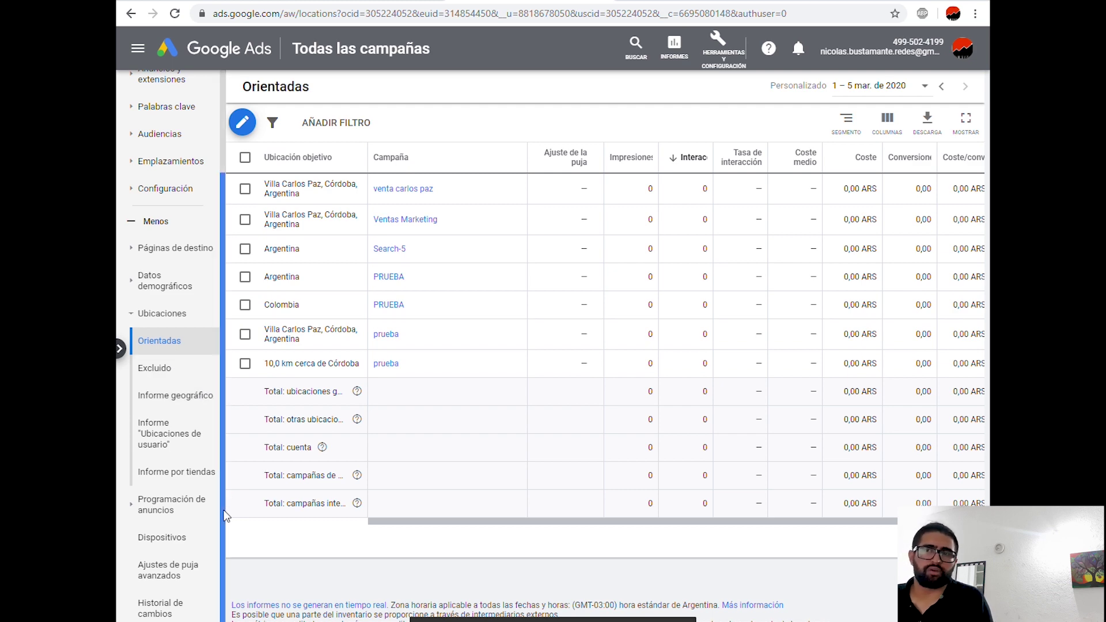
click(178, 545)
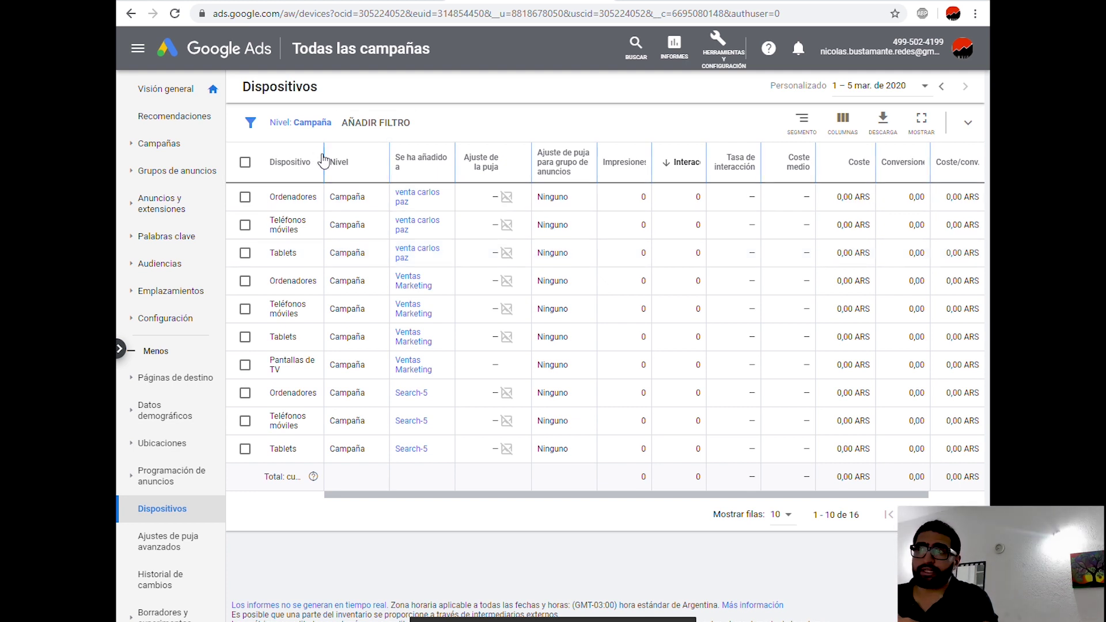
Open the billing summary, examine the payment form and close it without making a payment.
click(720, 62)
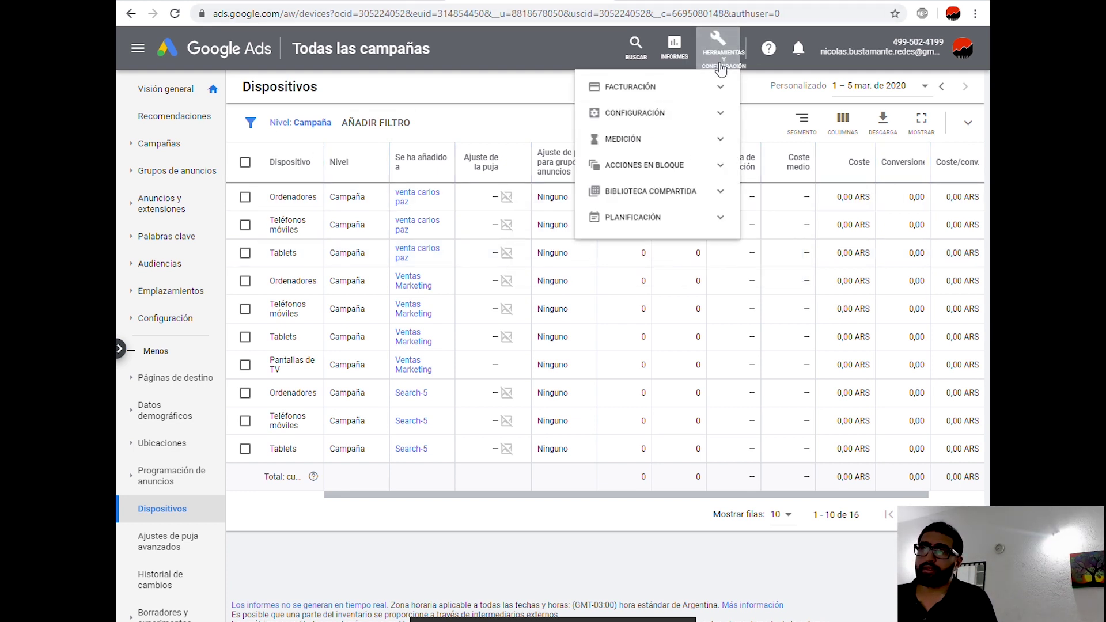
click(666, 103)
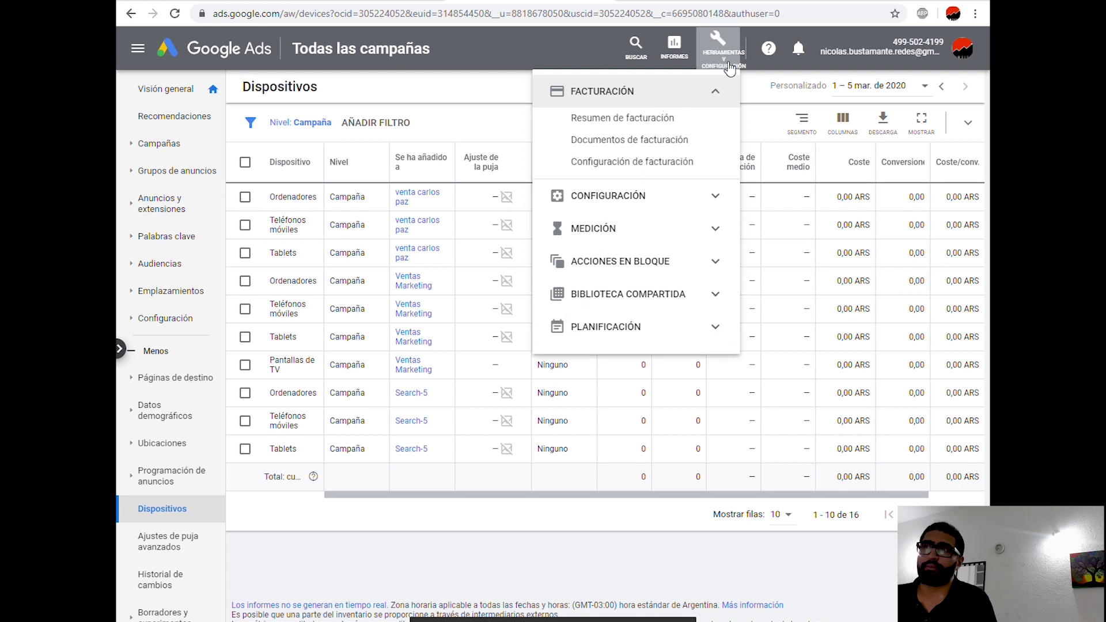
click(683, 120)
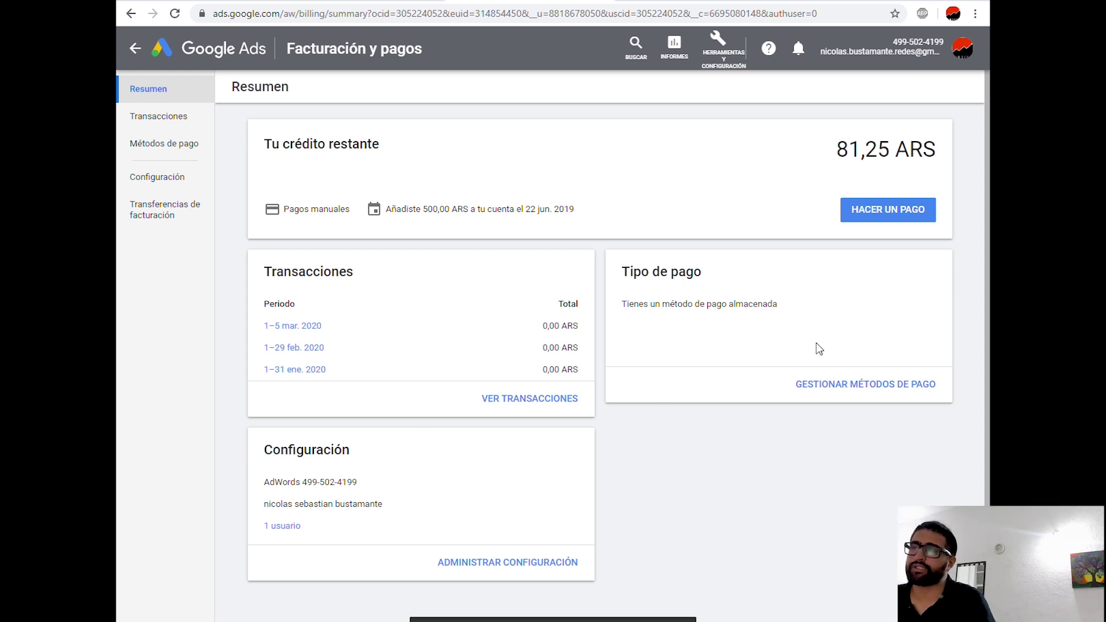
click(872, 214)
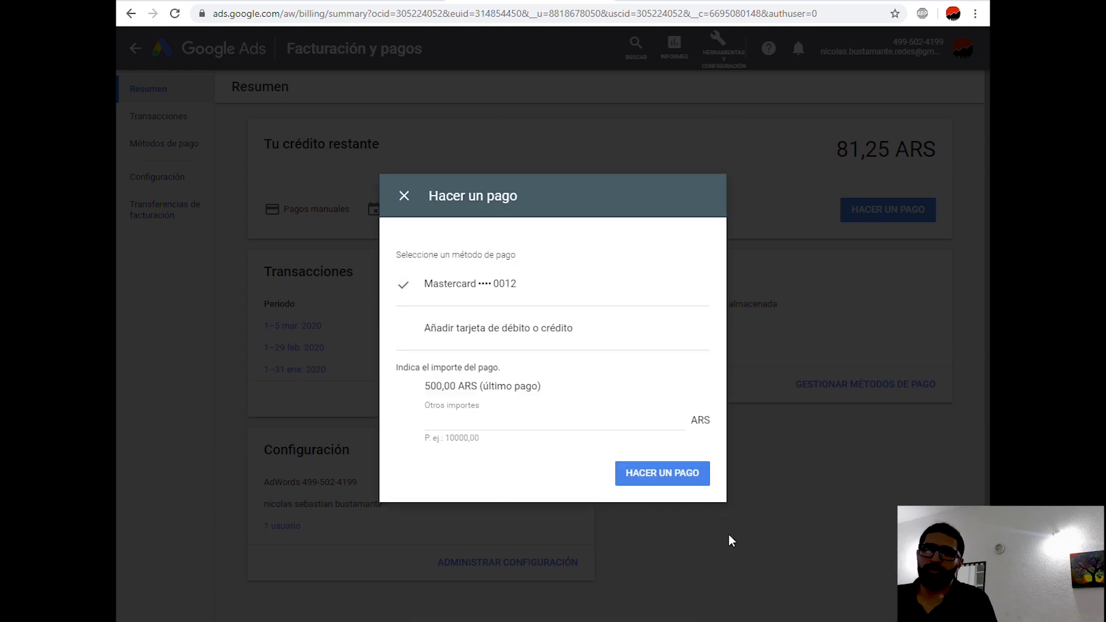
click(404, 196)
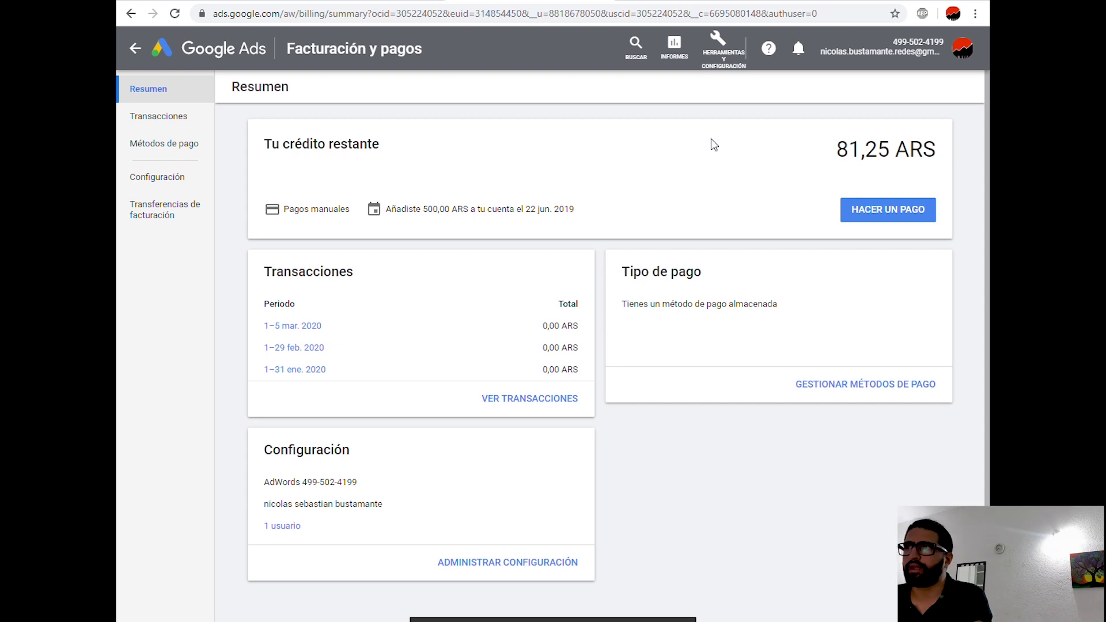